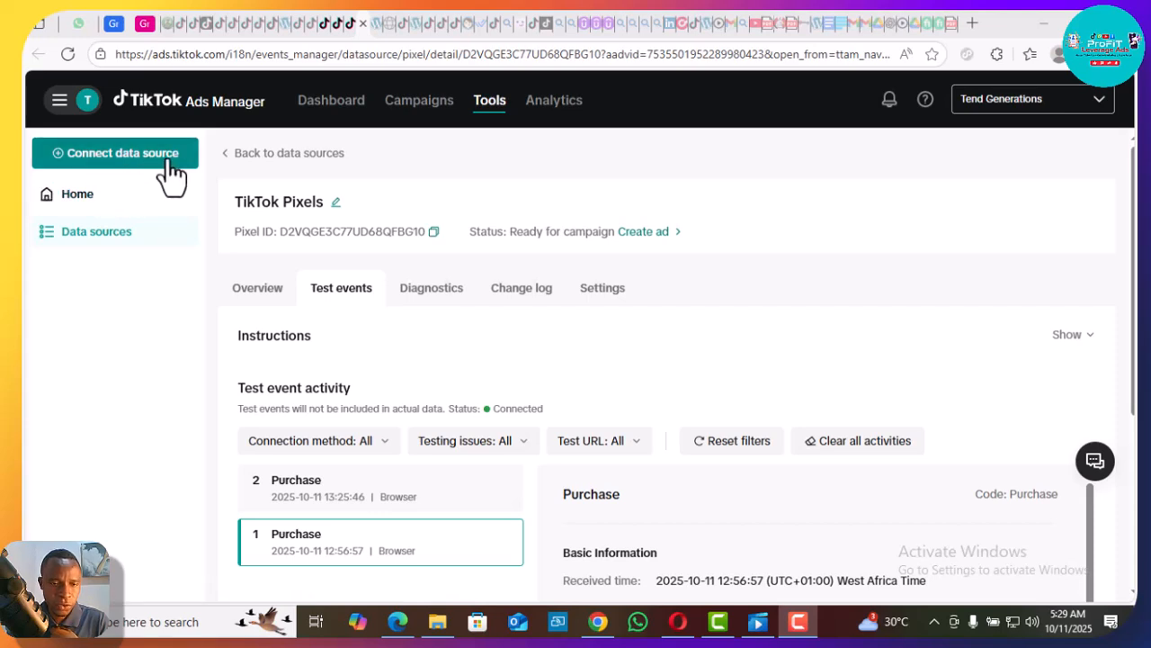
# - View the TikTok pixel's overview and show the setup options for adding events
pyautogui.click(270, 291)
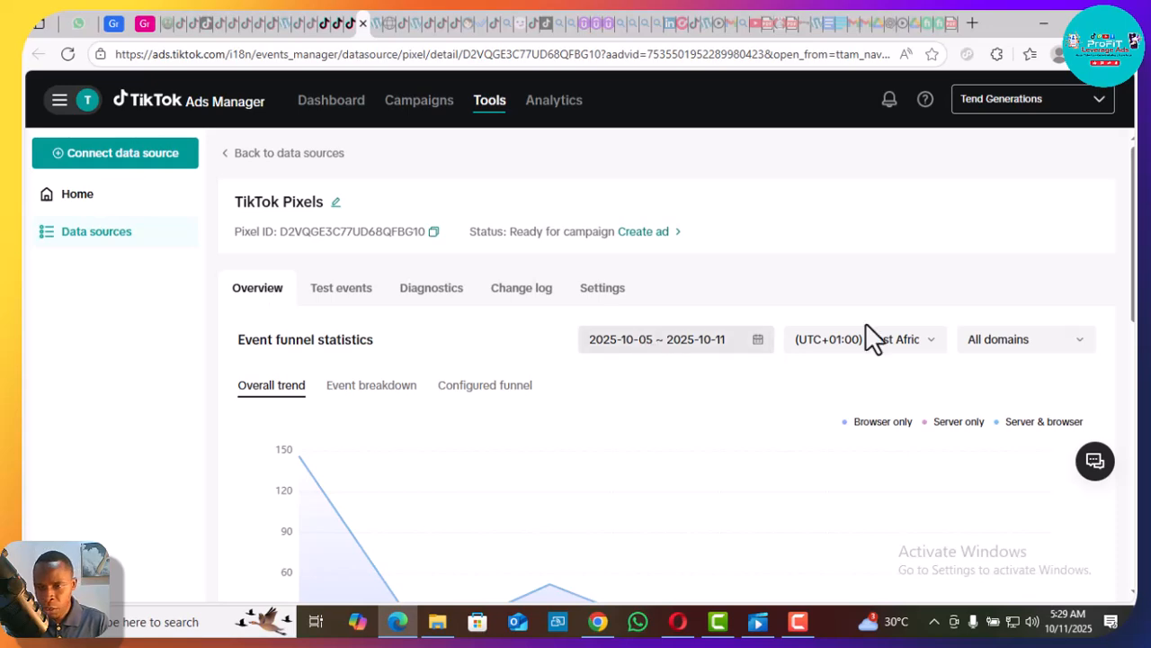
pyautogui.moveTo(1136, 243); pyautogui.dragTo(1136, 358)
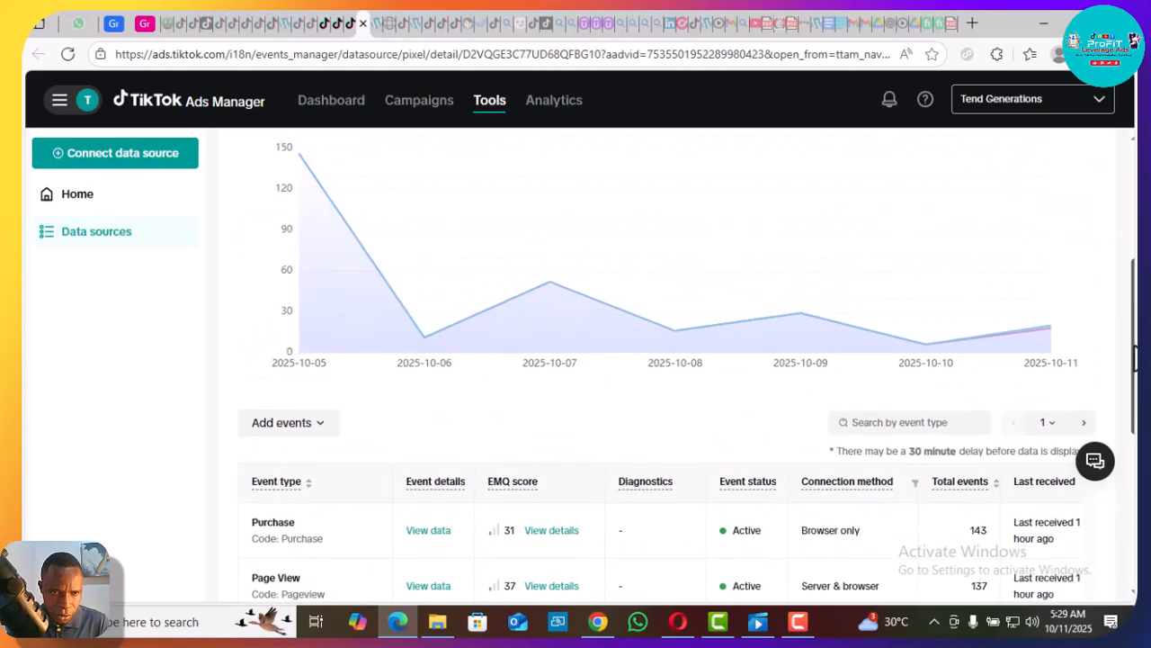
pyautogui.click(296, 428)
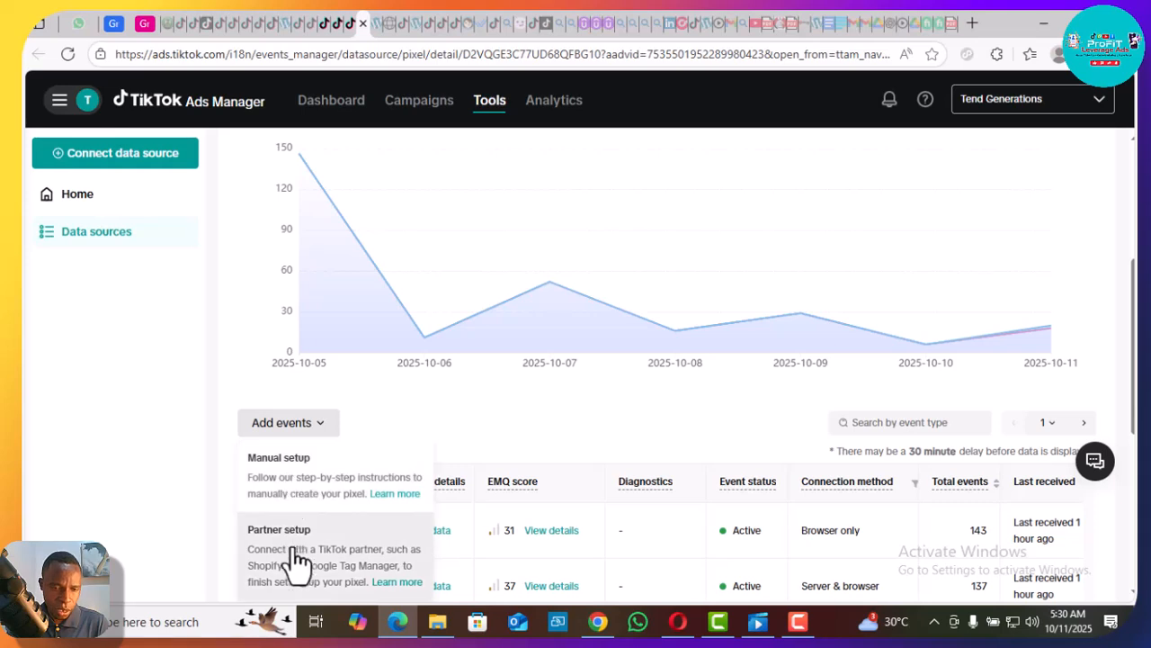
# - Start connecting a new data source of the Web type
pyautogui.click(180, 171)
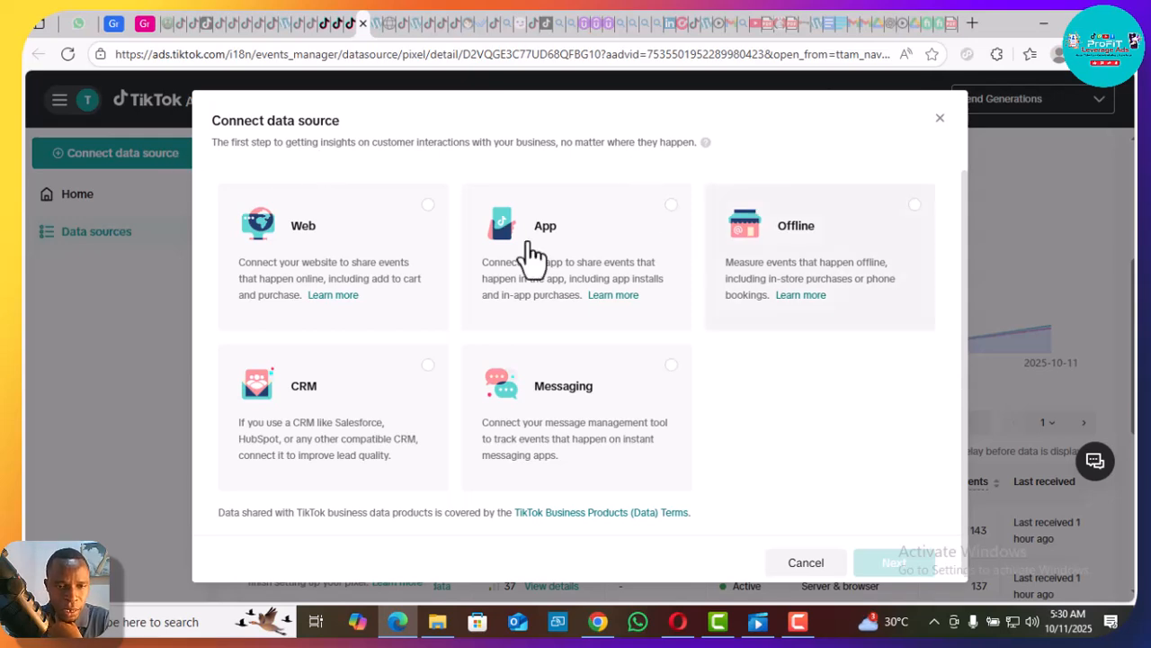
pyautogui.click(313, 263)
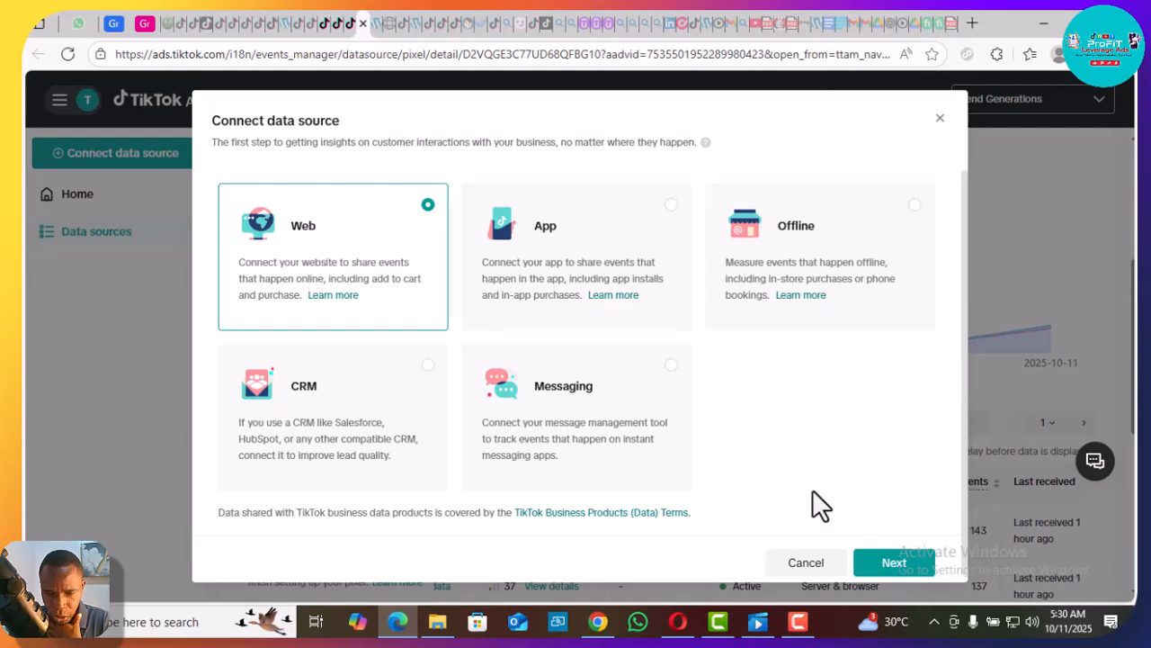
pyautogui.click(894, 564)
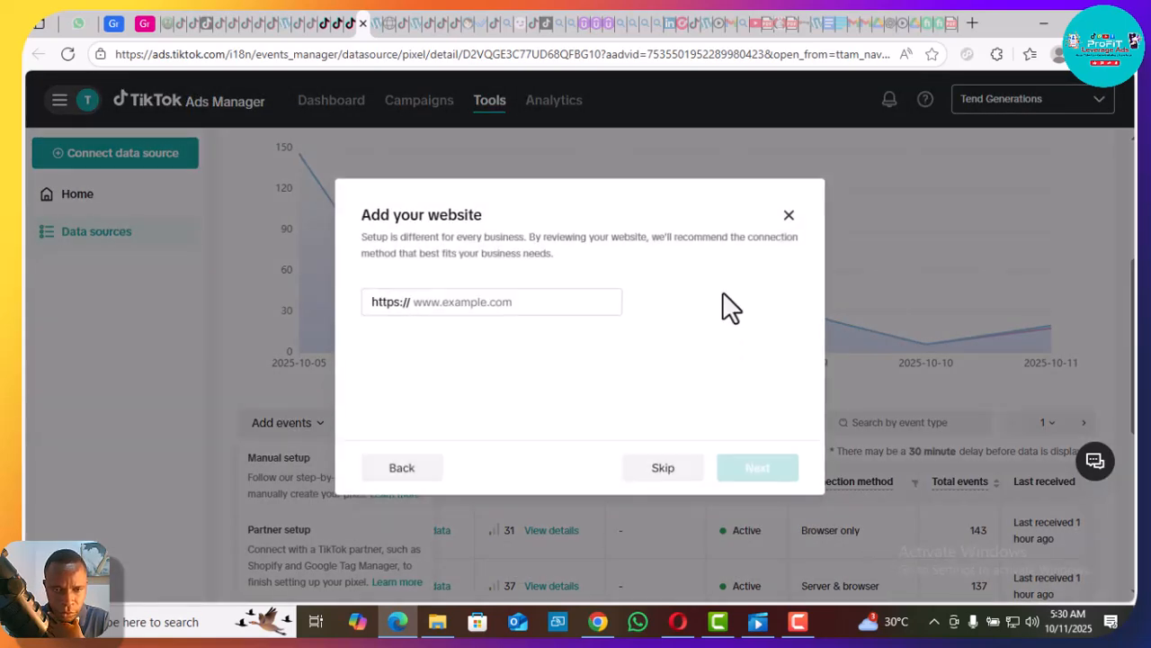
# - Add needmet.com.ng as the website for the data source and continue to the connection methods
pyautogui.click(472, 303)
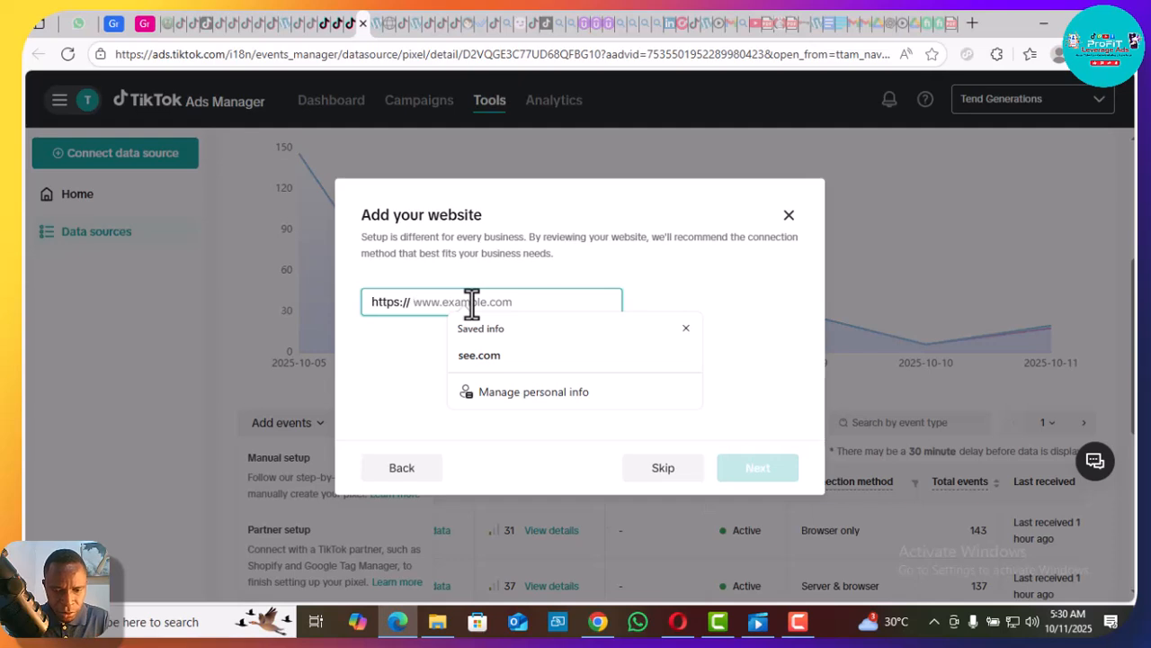
pyautogui.write('/needmet.com.ng/realmoms')
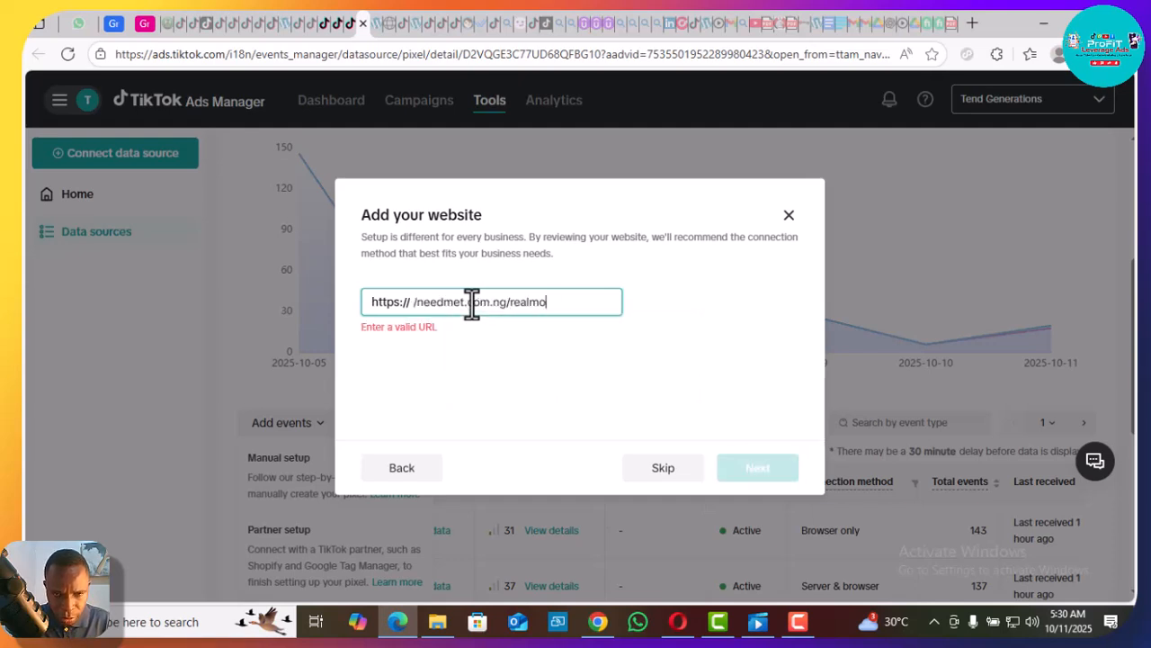
pyautogui.click(416, 303)
pyautogui.press('BackSpace')
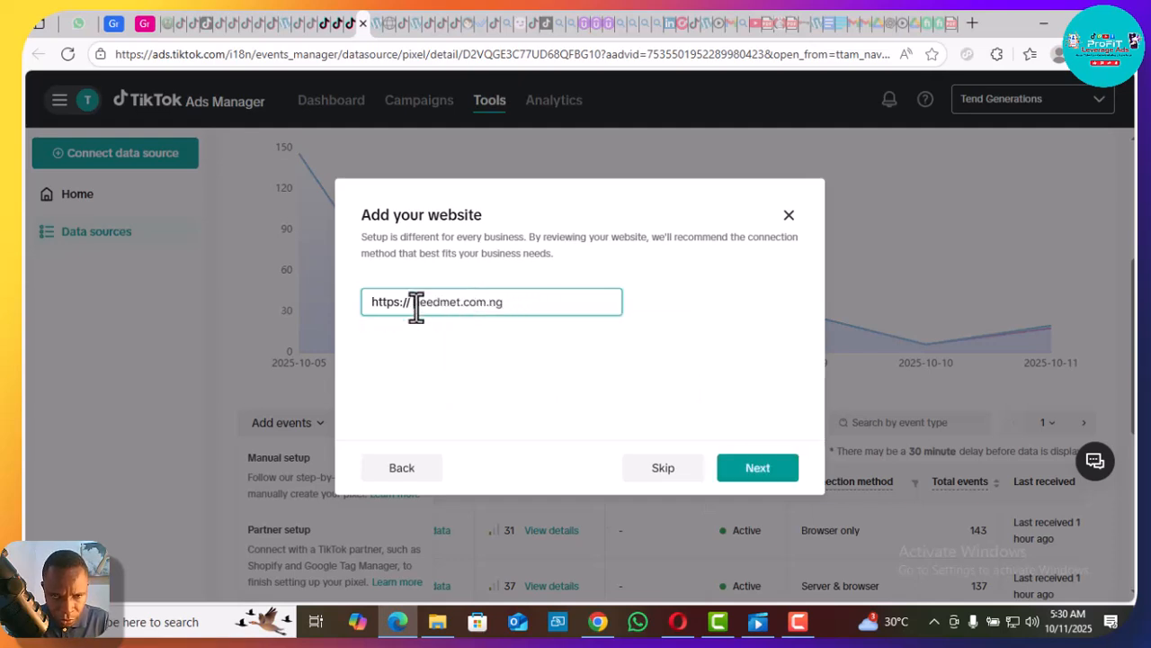
pyautogui.click(757, 469)
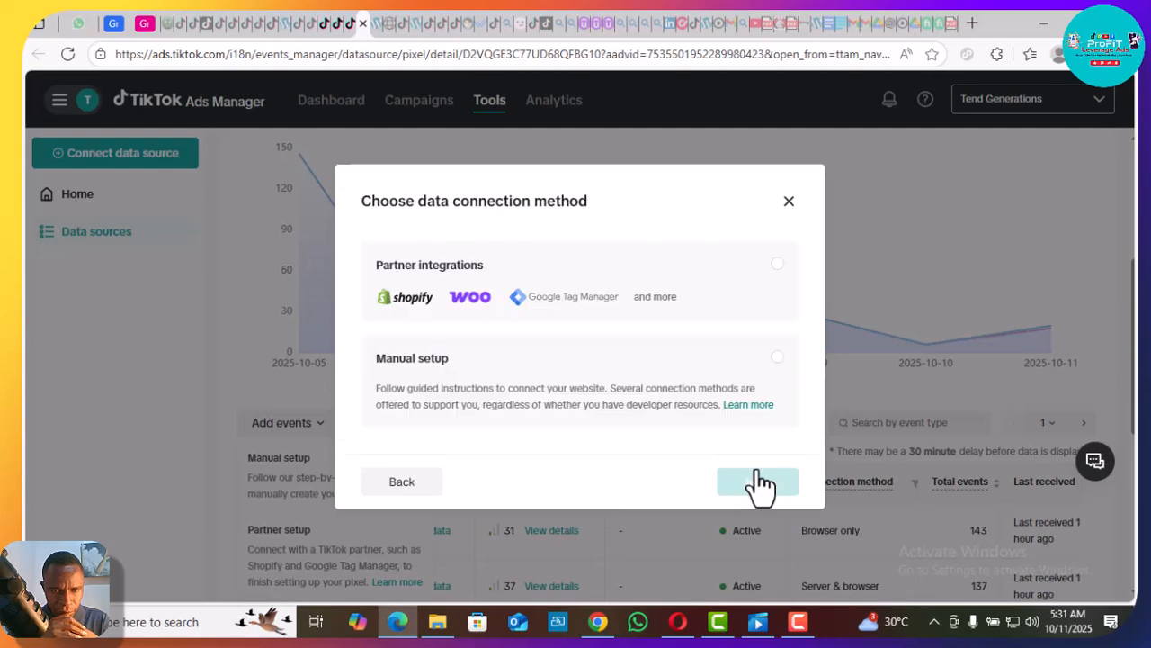
# - Choose partner integrations as the connection method, with WordPress as the partner
pyautogui.click(661, 306)
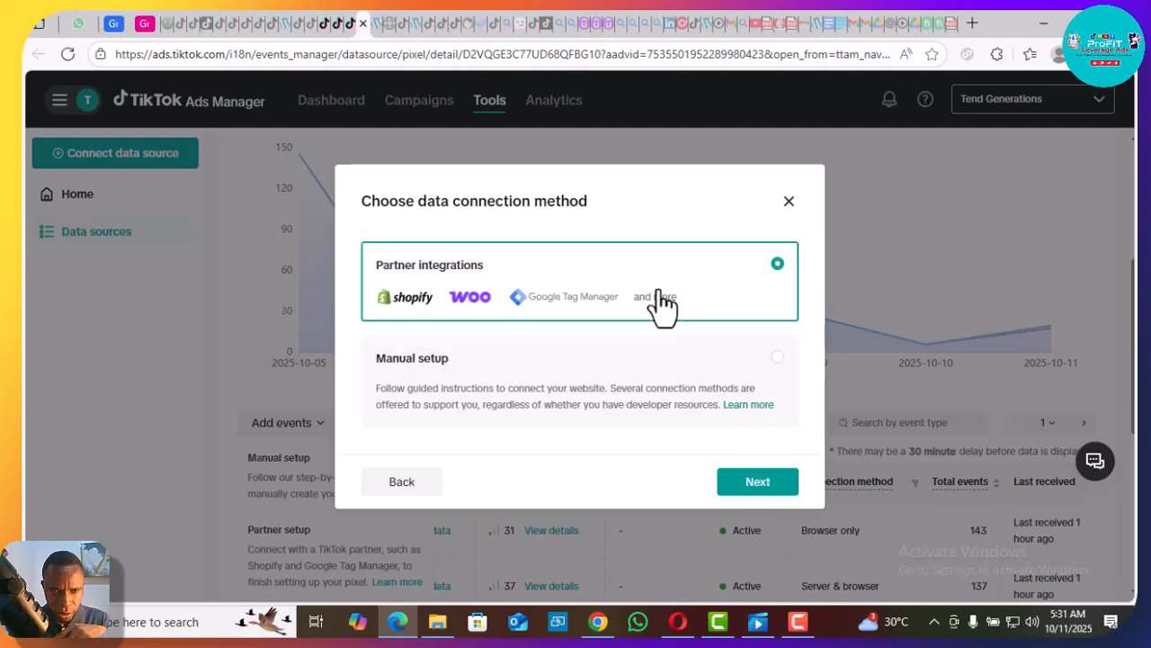
pyautogui.click(761, 483)
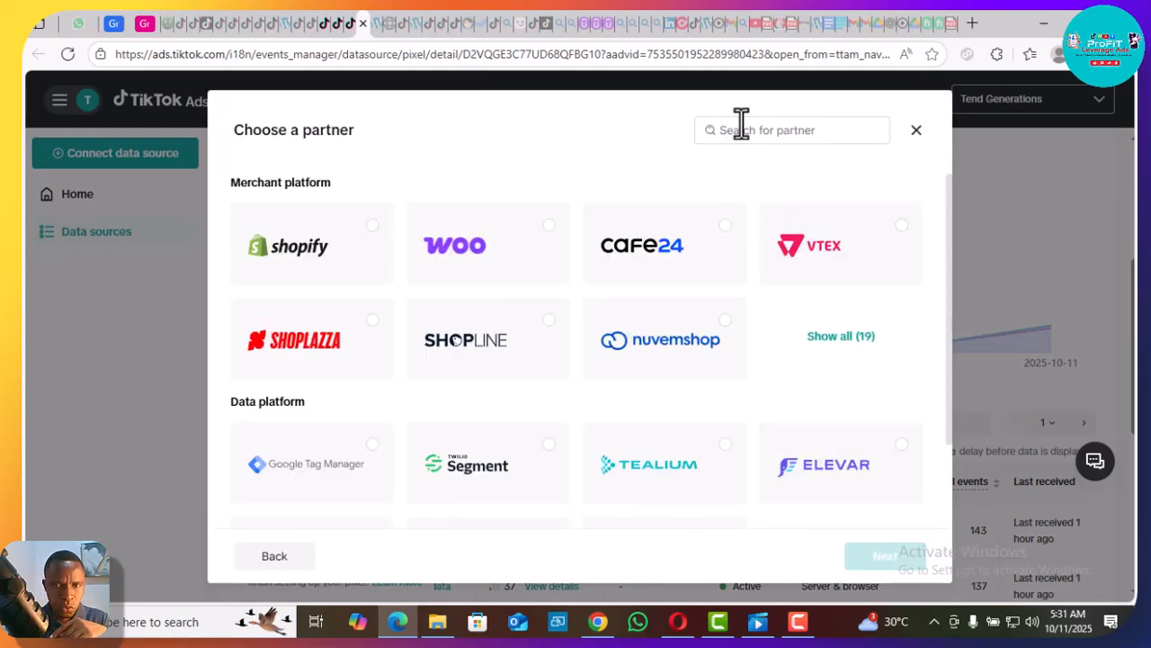
pyautogui.click(766, 126)
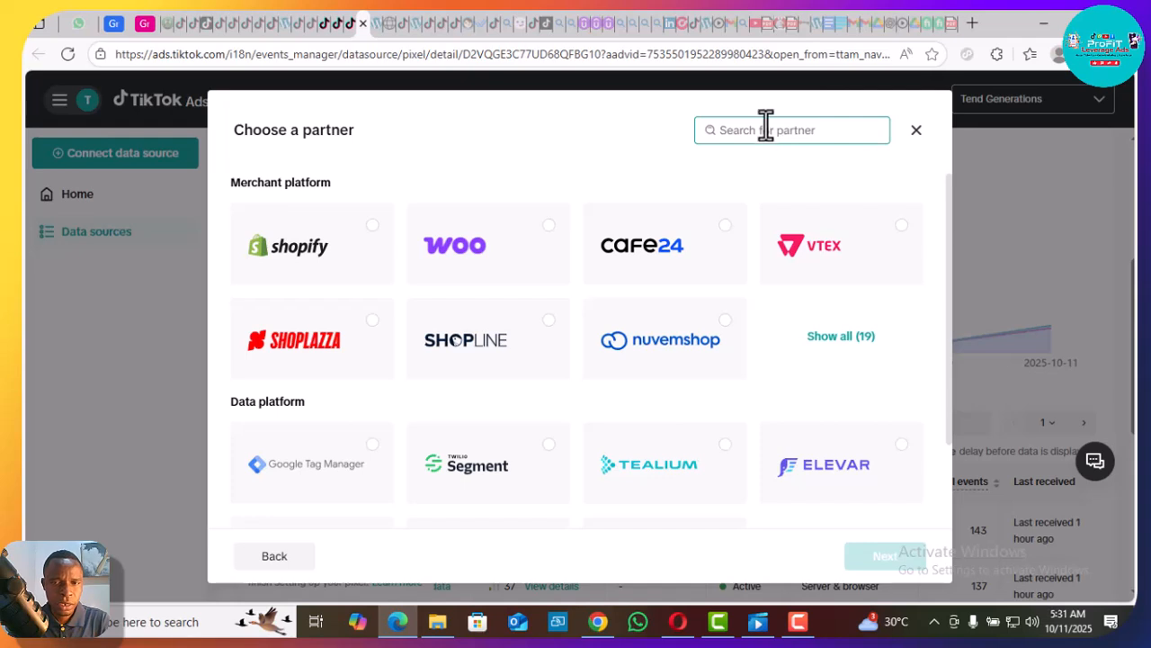
pyautogui.click(764, 126)
pyautogui.write('wor')
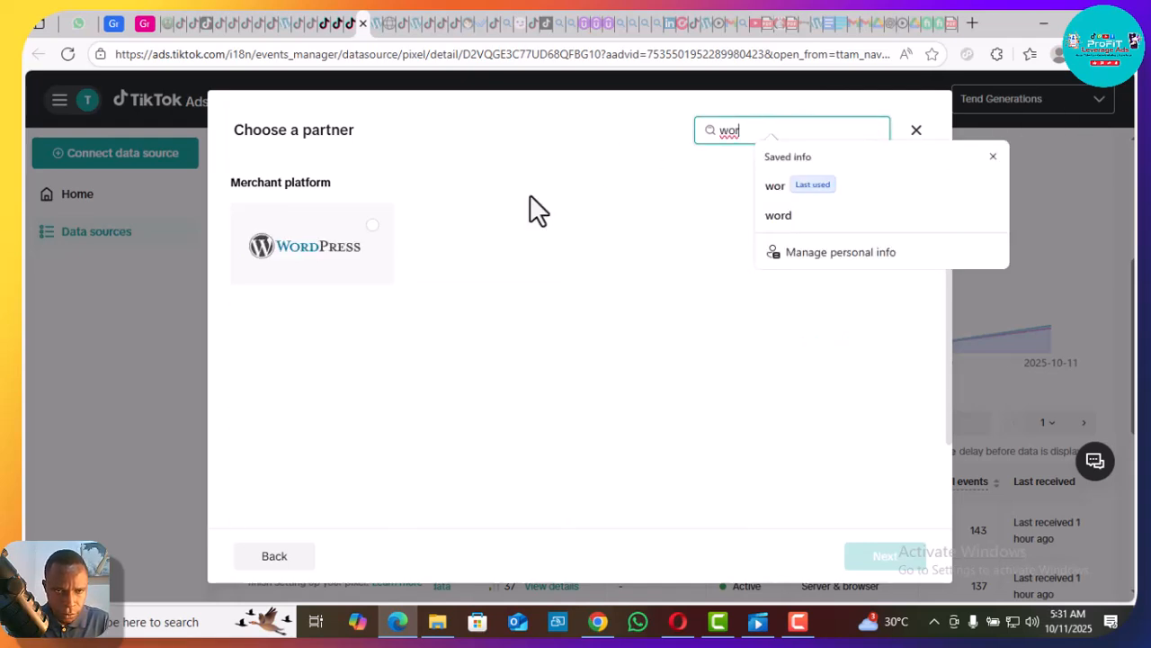
pyautogui.click(423, 244)
pyautogui.click(353, 244)
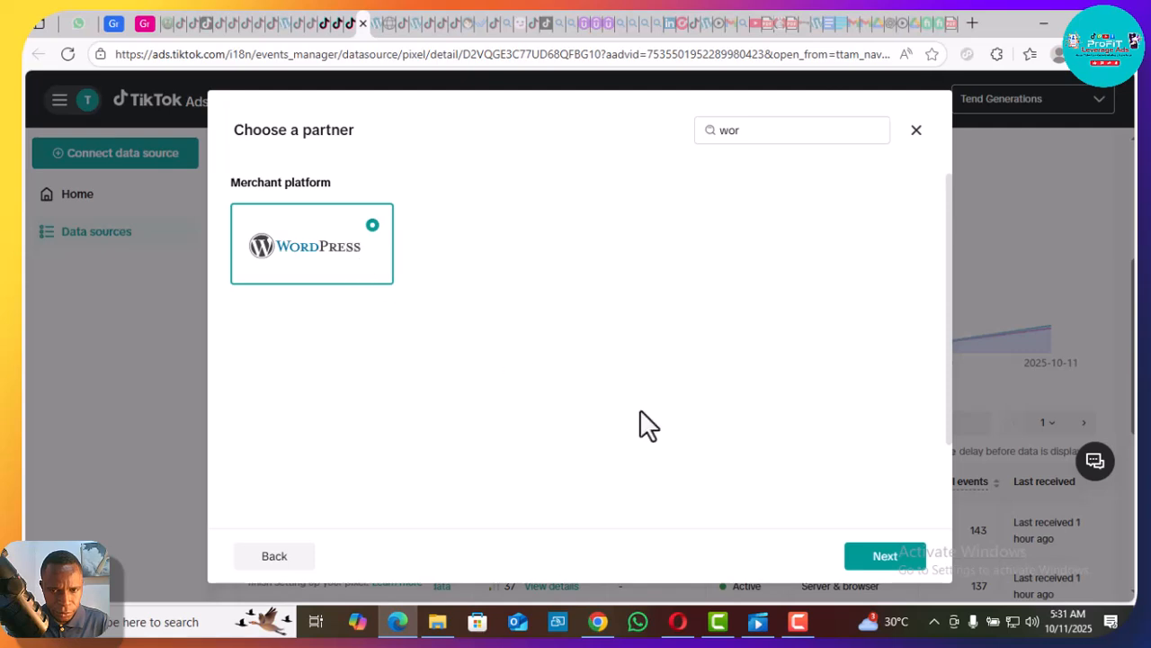
pyautogui.click(878, 558)
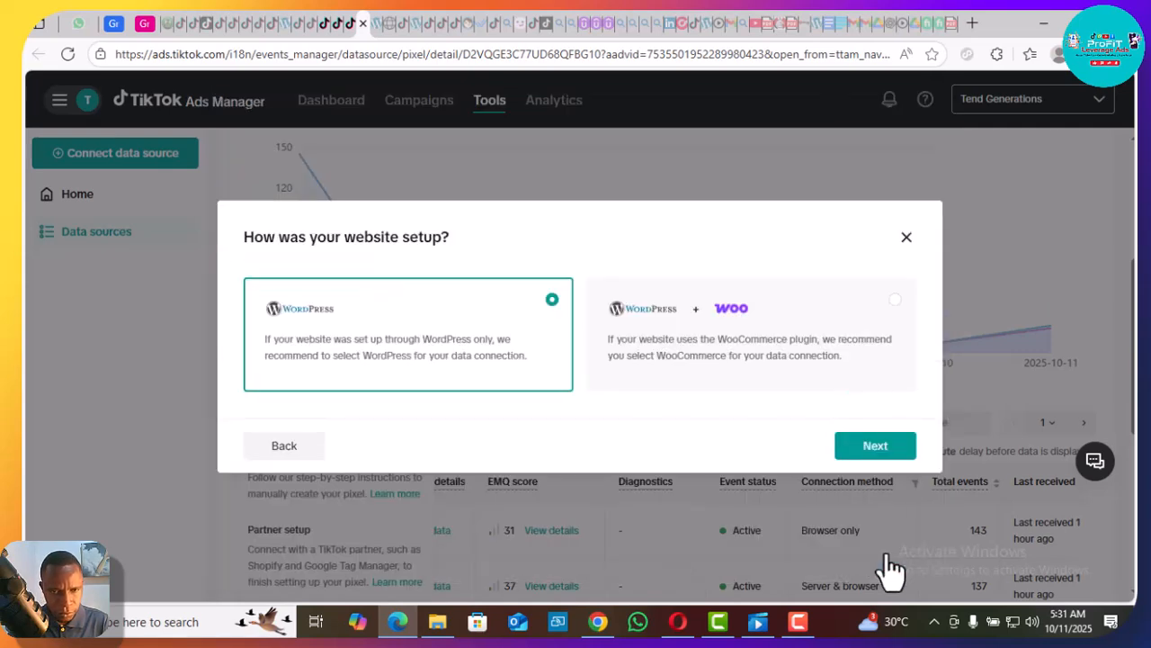
pyautogui.click(874, 449)
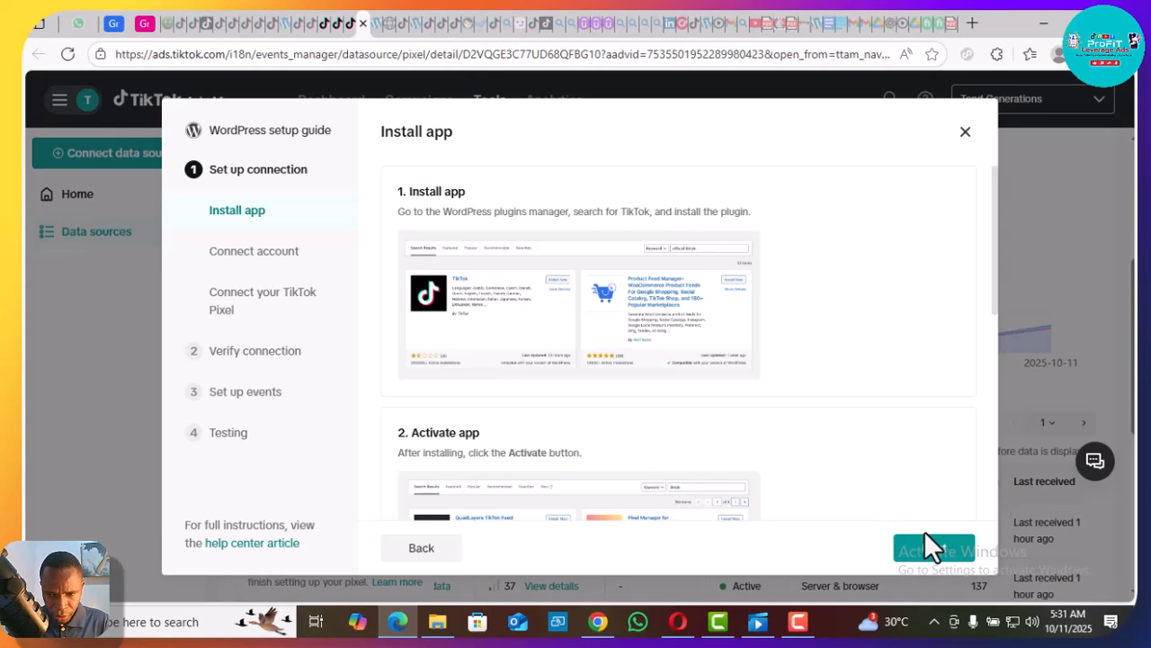
pyautogui.click(933, 561)
pyautogui.click(933, 561)
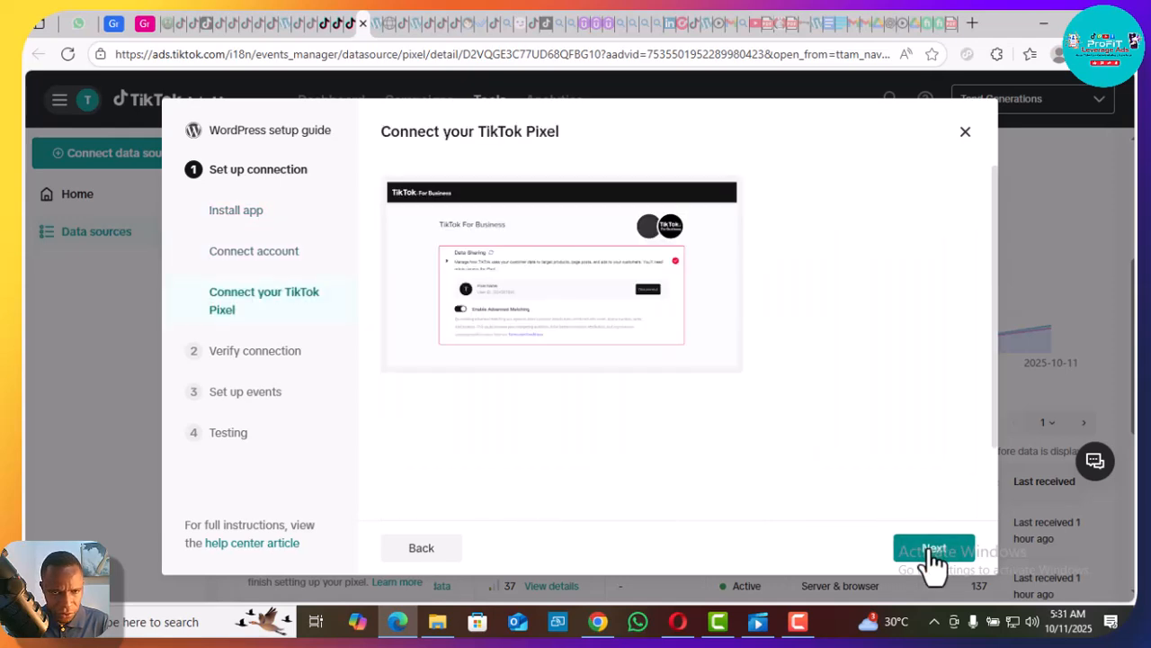
pyautogui.click(933, 561)
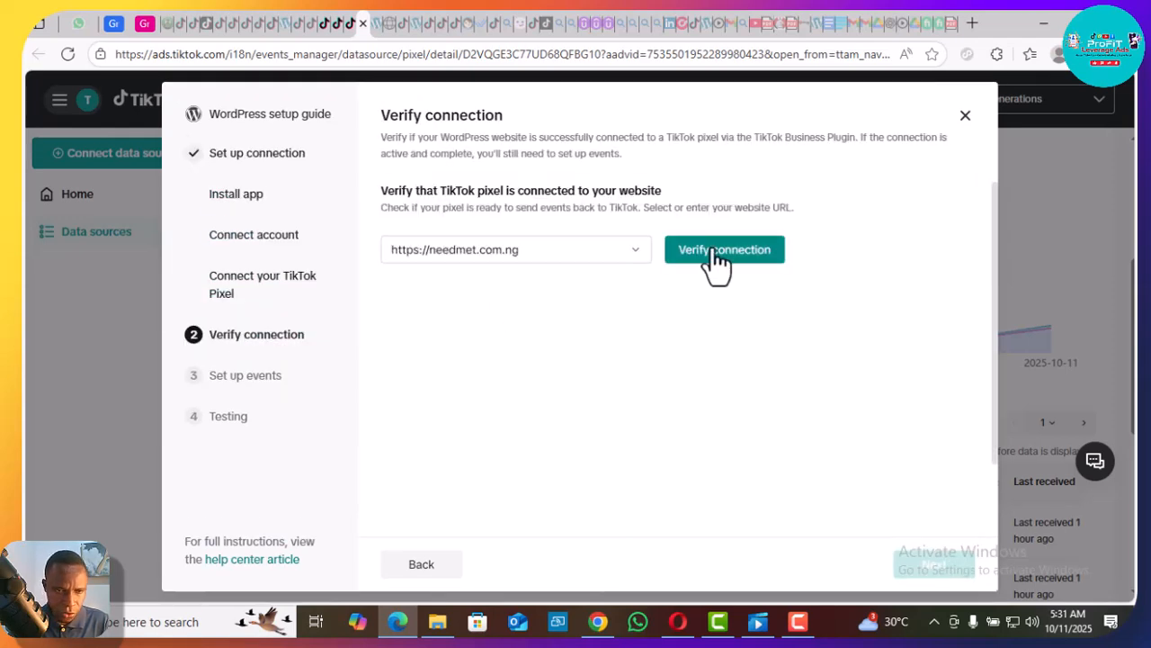
pyautogui.click(715, 254)
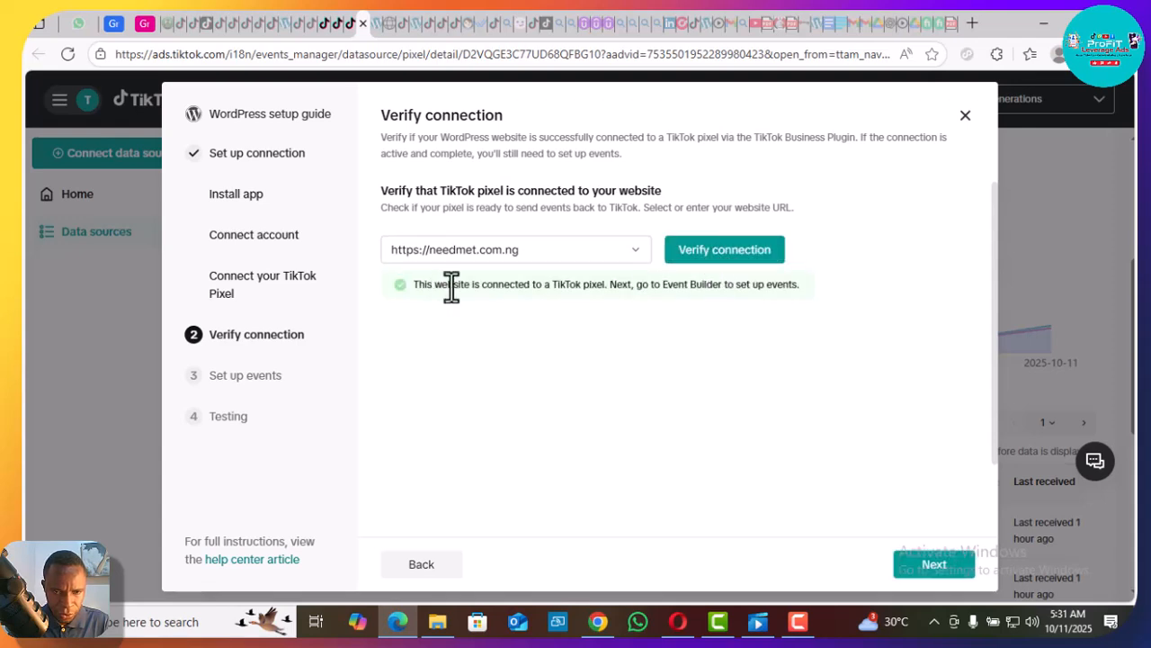
pyautogui.click(935, 567)
# - Extend the event setup address to needmet.com.ng/realmoms and launch Event Builder on that page
pyautogui.tripleClick(551, 260)
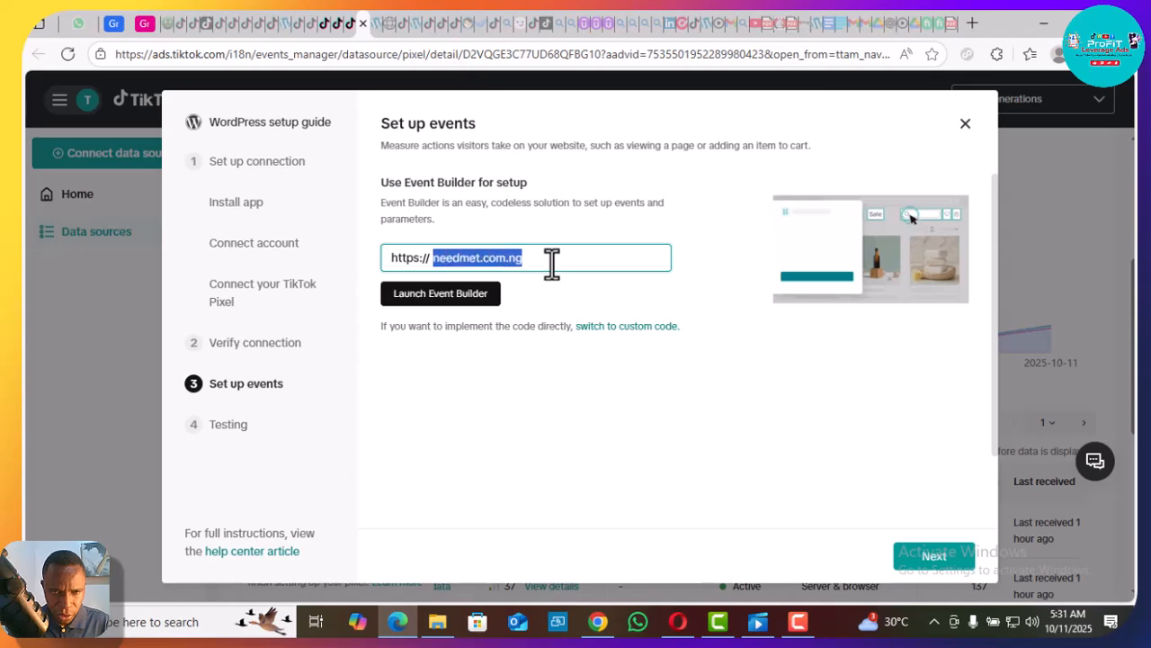
pyautogui.click(552, 260)
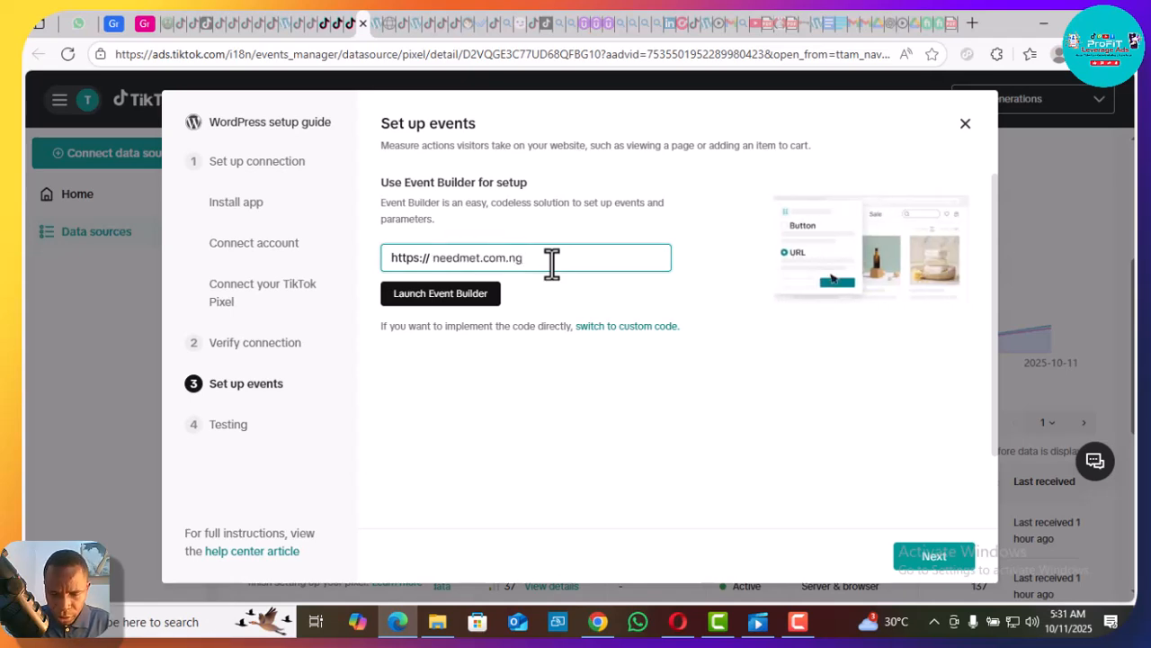
pyautogui.write('/')
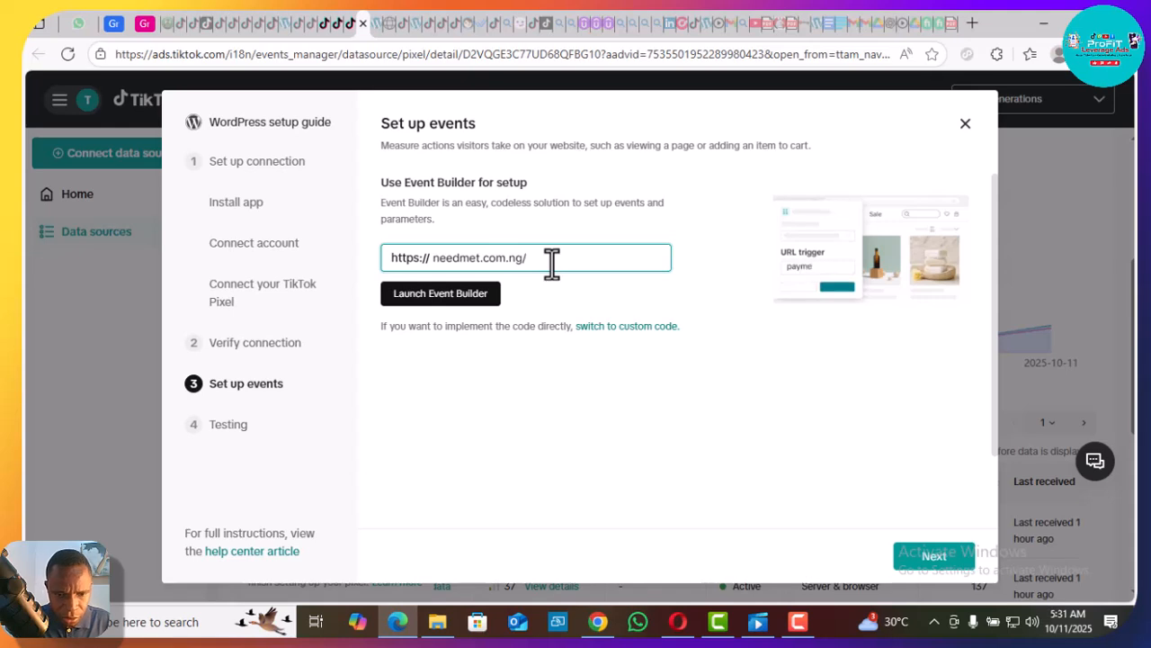
pyautogui.write('real')
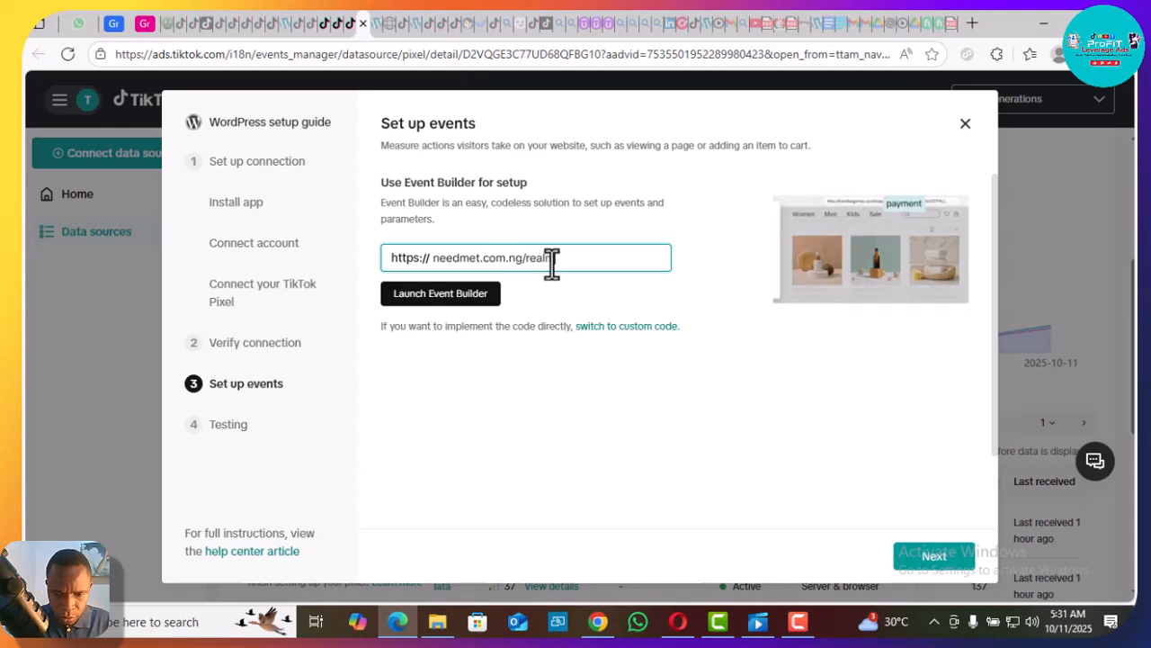
pyautogui.write('moms')
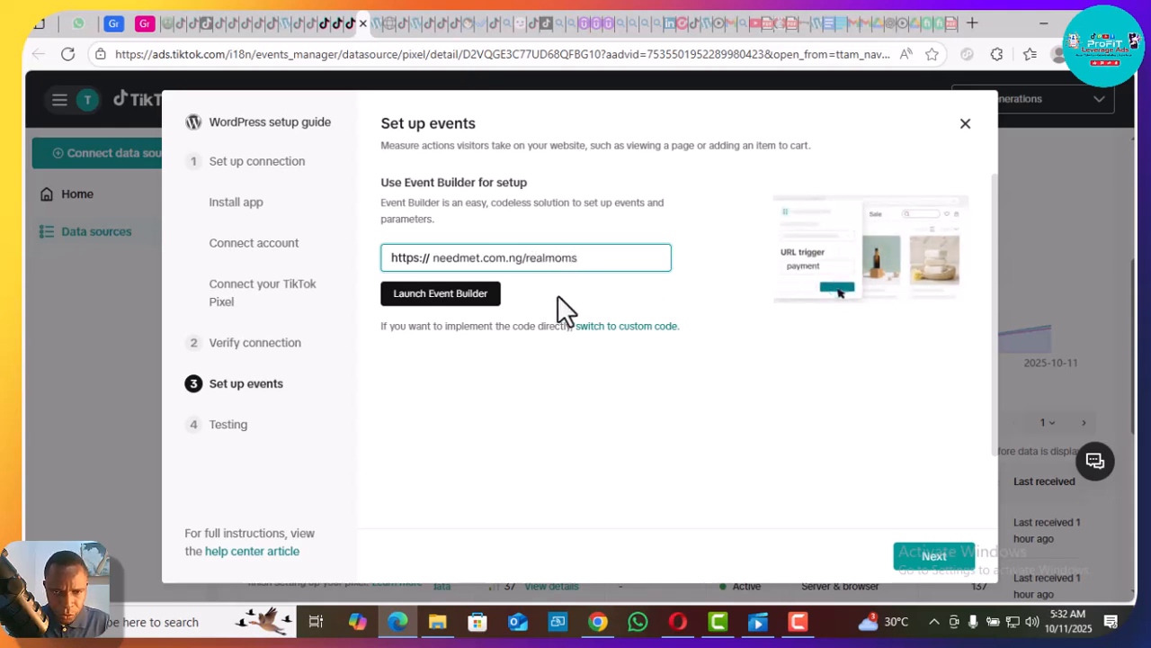
pyautogui.click(465, 306)
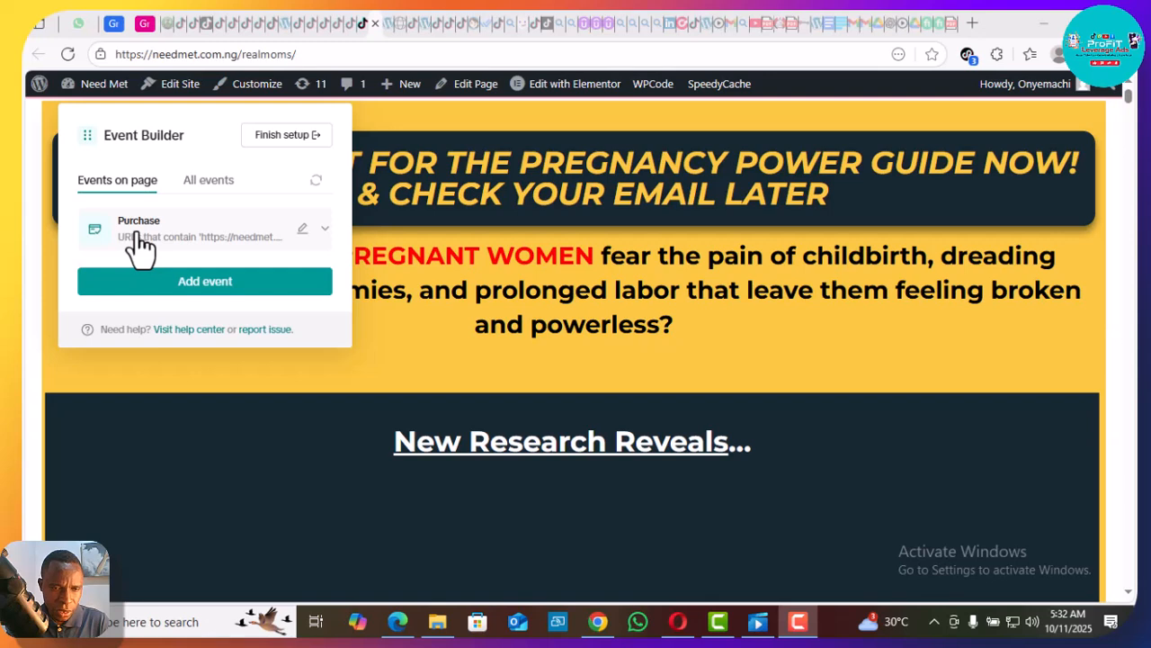
# - Edit the Purchase event so its URL condition contains realmoms, and review the event's parameters against the page address
pyautogui.click(302, 228)
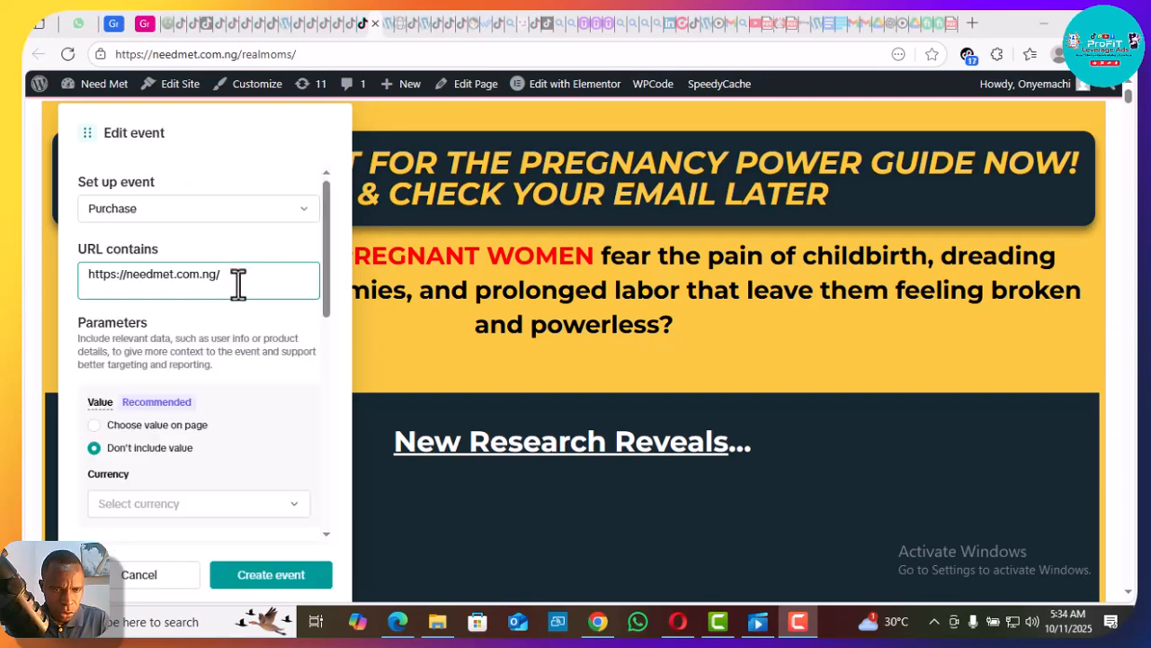
pyautogui.click(239, 284)
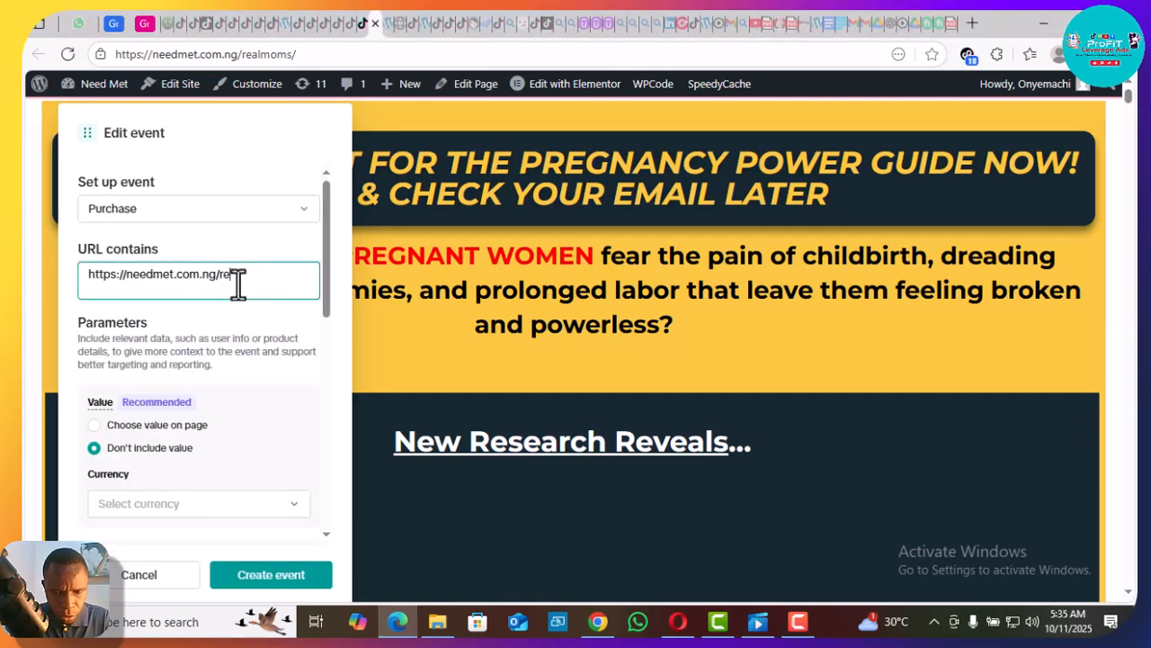
pyautogui.tripleClick(189, 274)
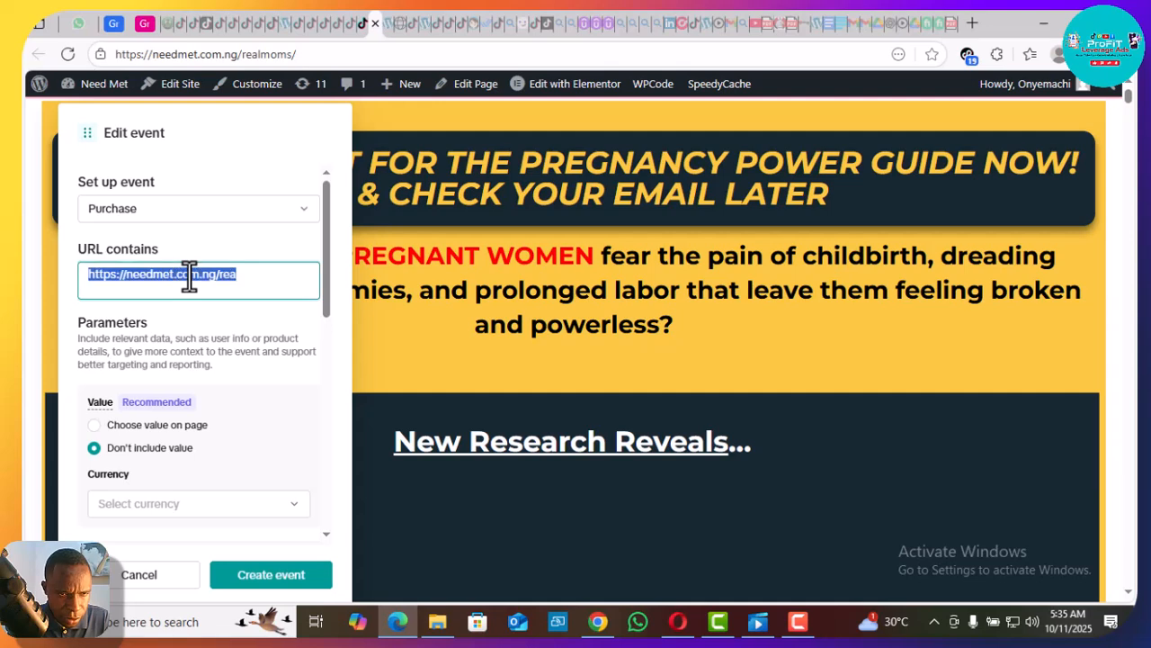
pyautogui.write('realmoms')
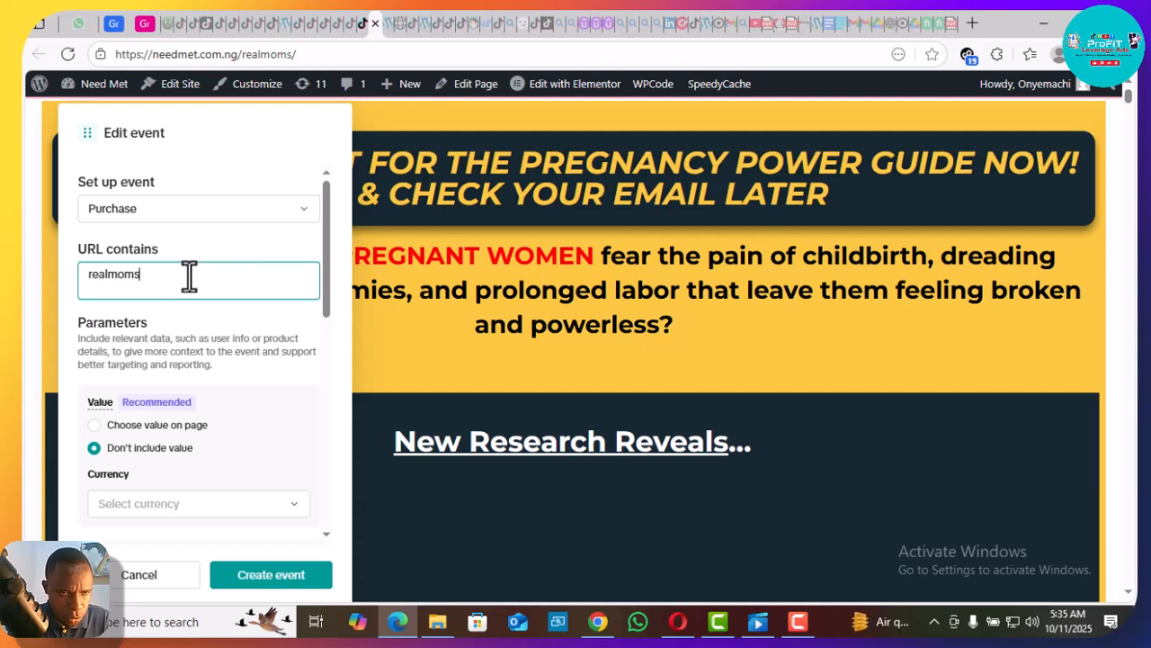
pyautogui.click(299, 253)
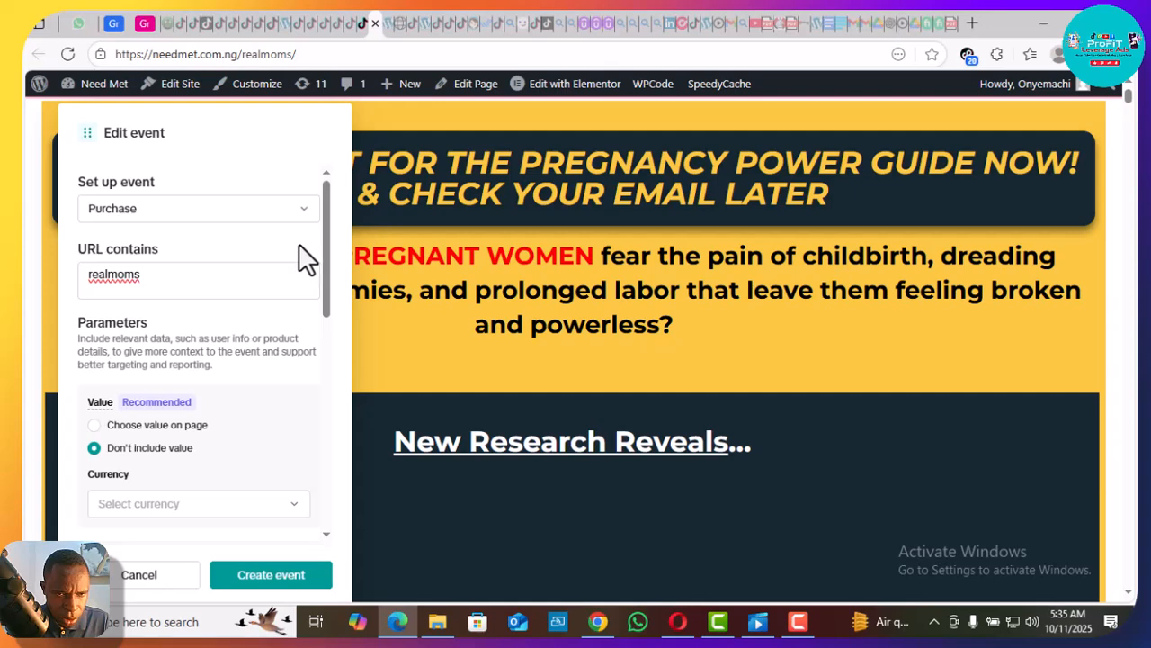
pyautogui.moveTo(323, 244); pyautogui.dragTo(324, 472)
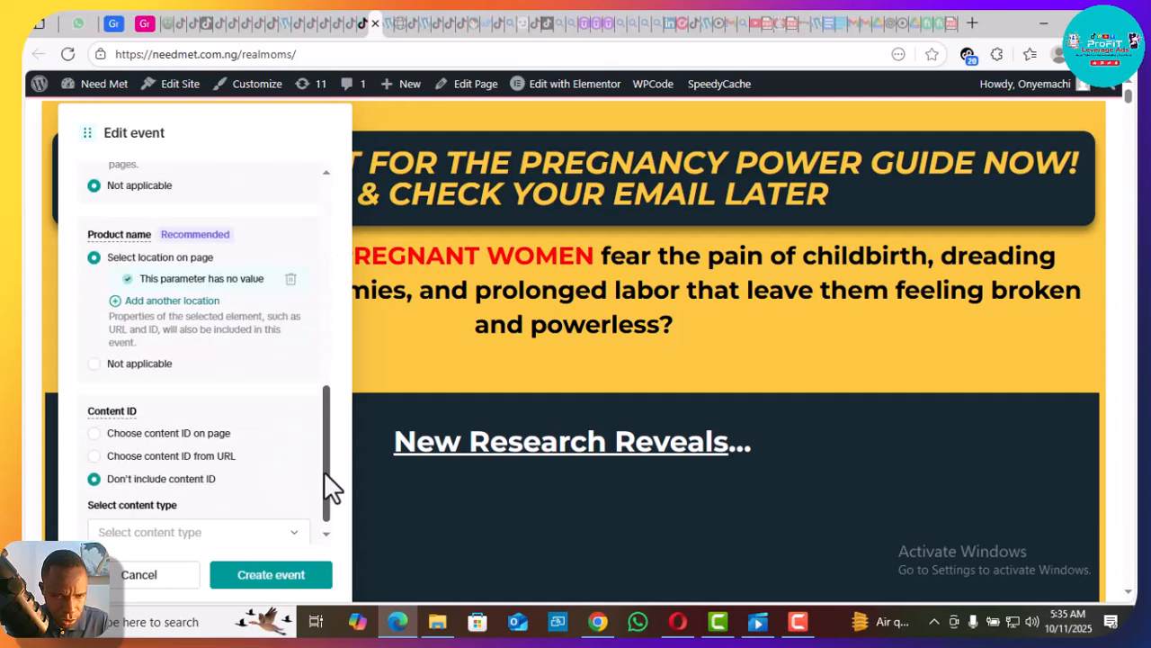
pyautogui.doubleClick(268, 54)
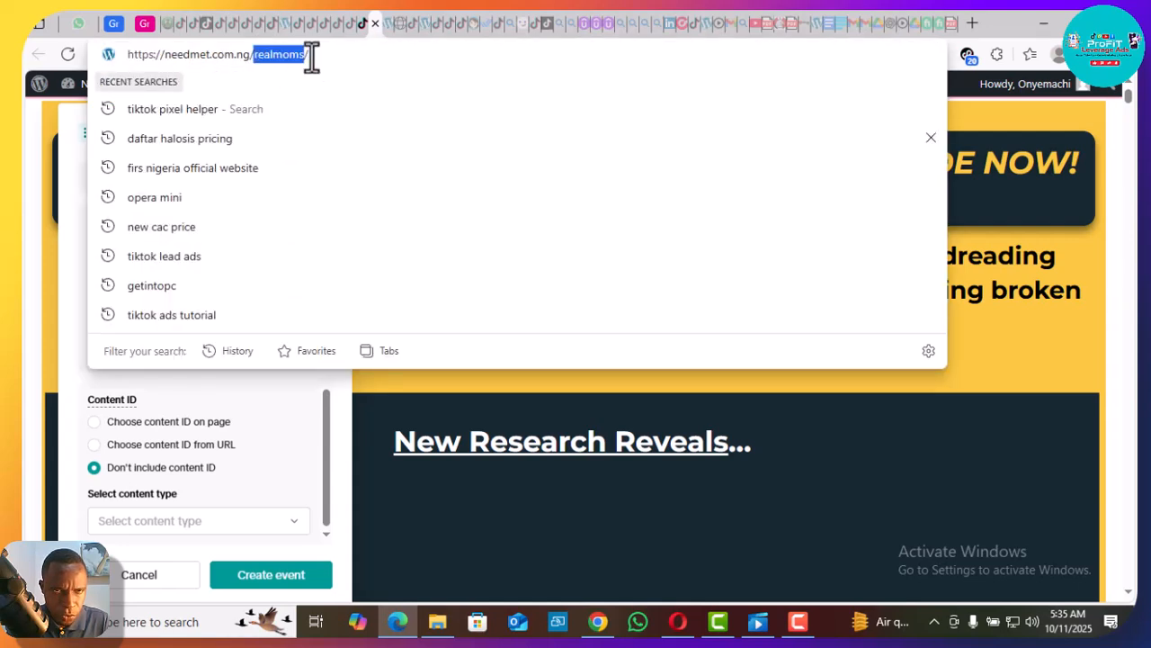
pyautogui.click(332, 433)
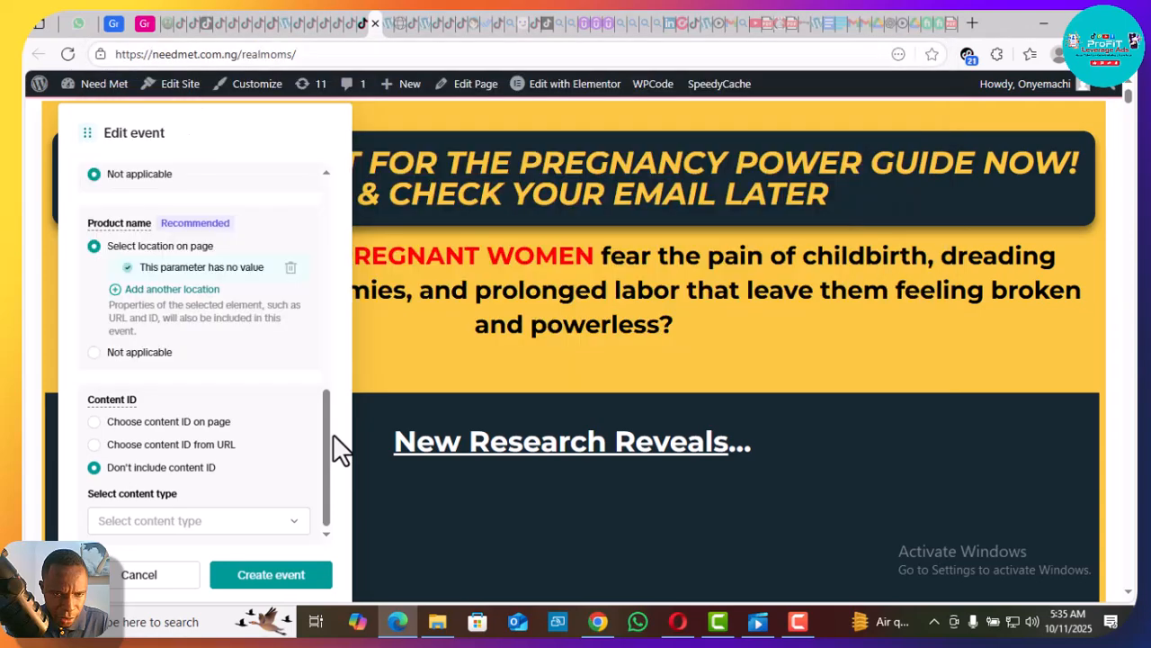
pyautogui.moveTo(325, 435); pyautogui.dragTo(331, 183)
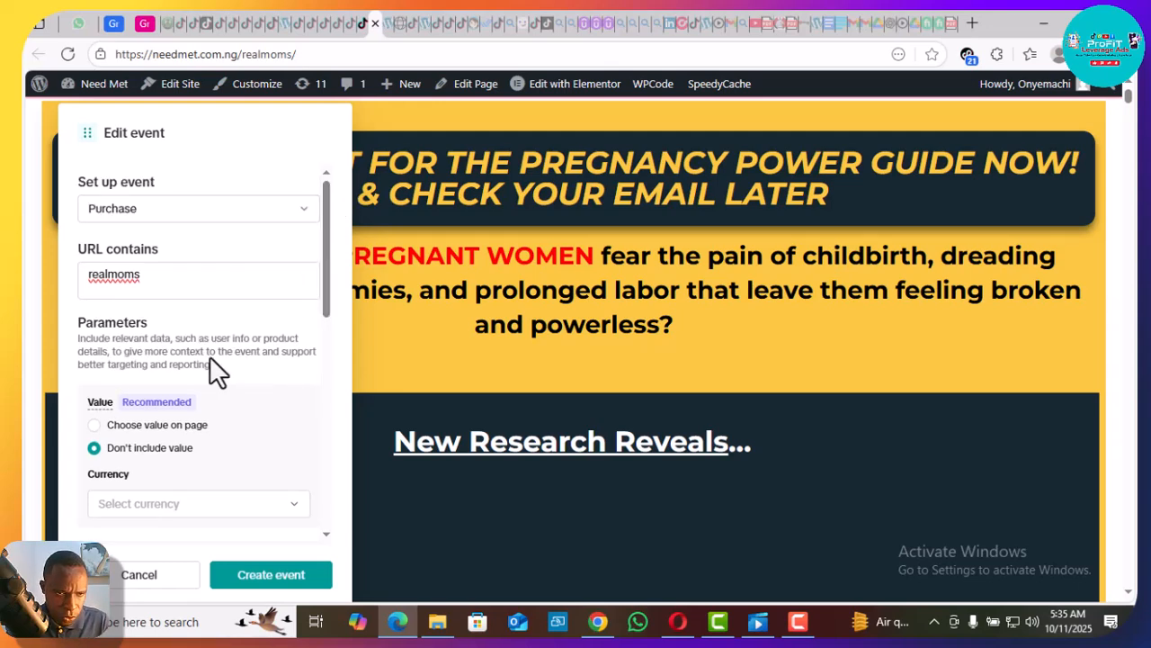
# - Check the URL condition realmoms and save the Purchase event without a value or currency
pyautogui.click(161, 286)
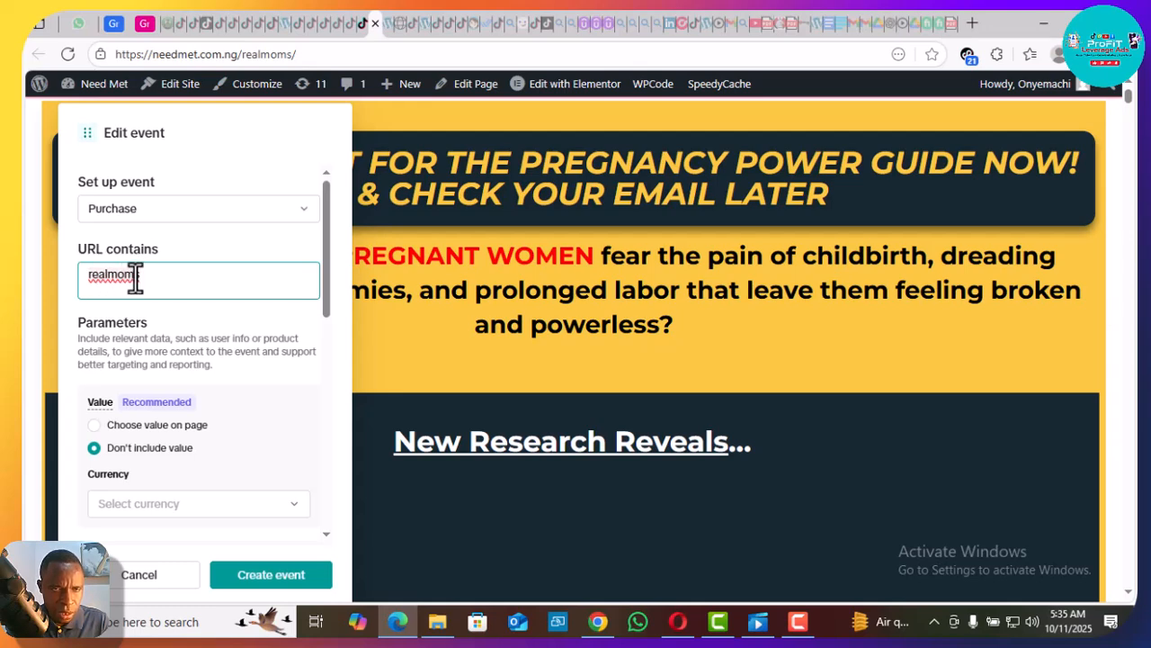
pyautogui.click(277, 459)
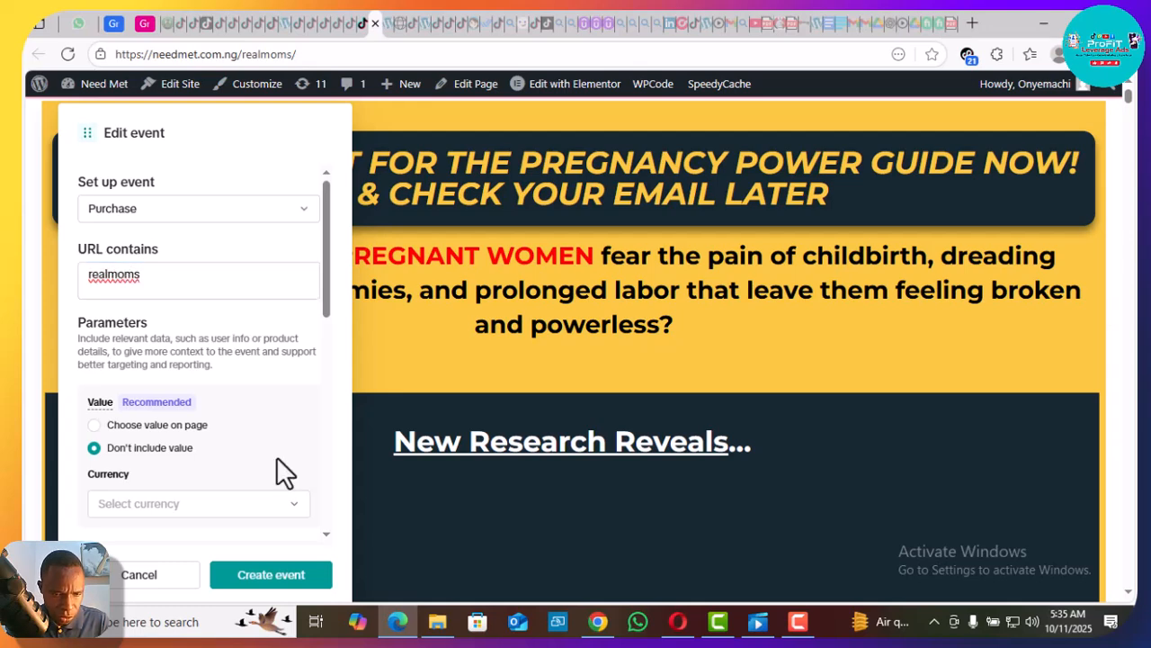
pyautogui.click(271, 575)
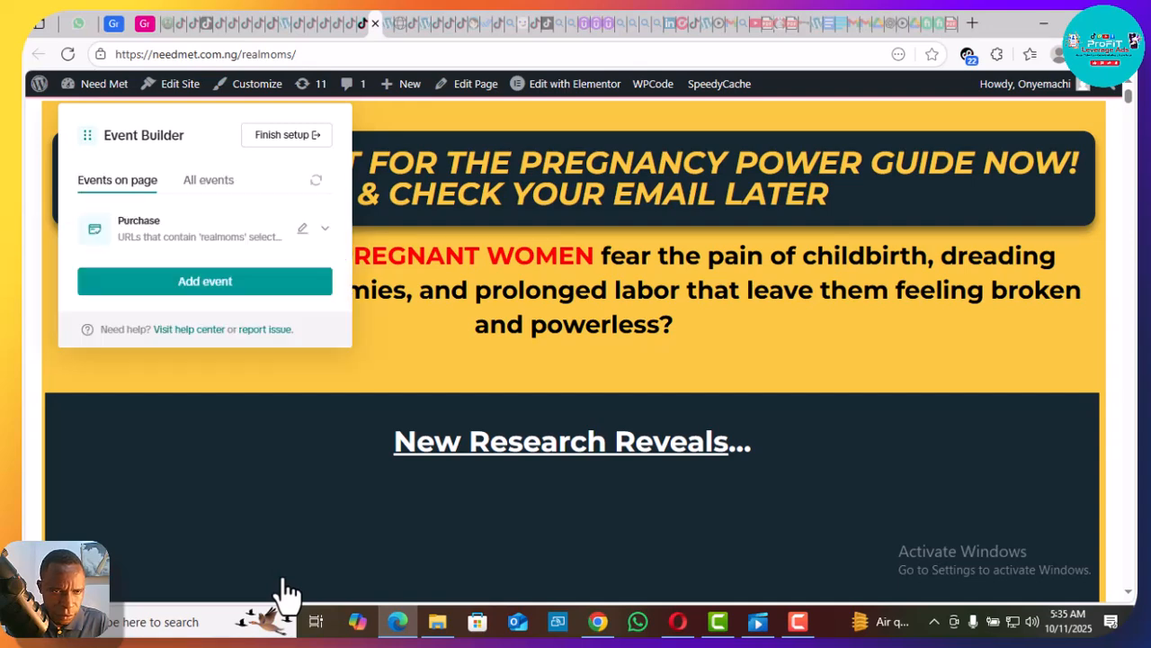
# - Change the realmoms event's type to Complete Registration and save it
pyautogui.click(216, 280)
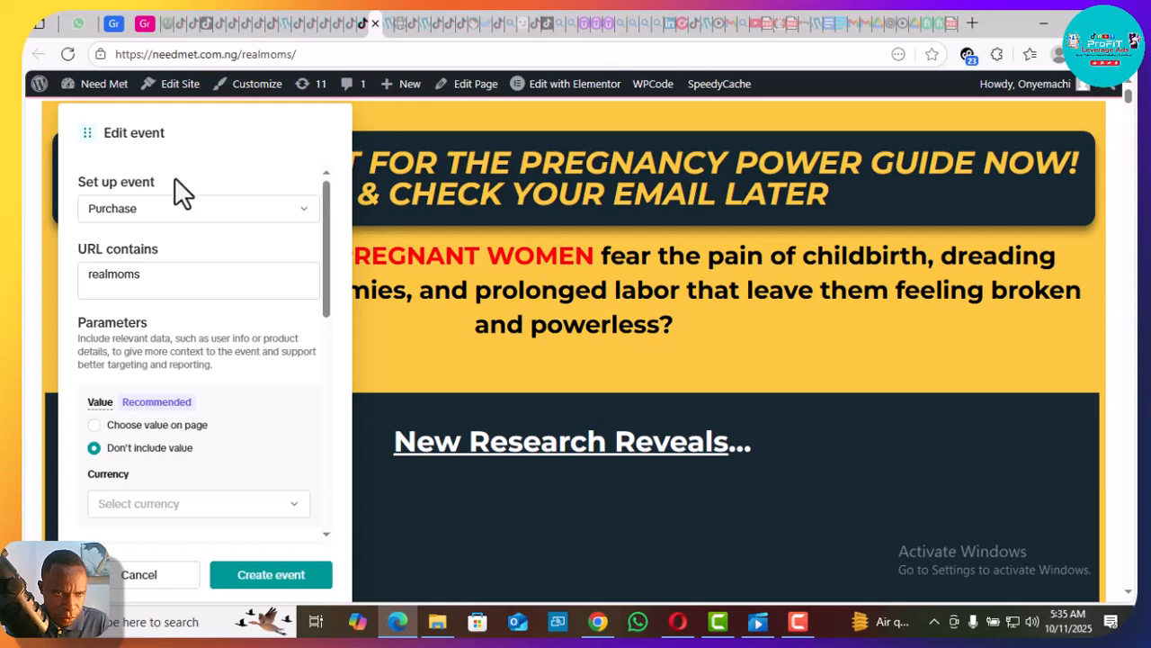
pyautogui.click(197, 214)
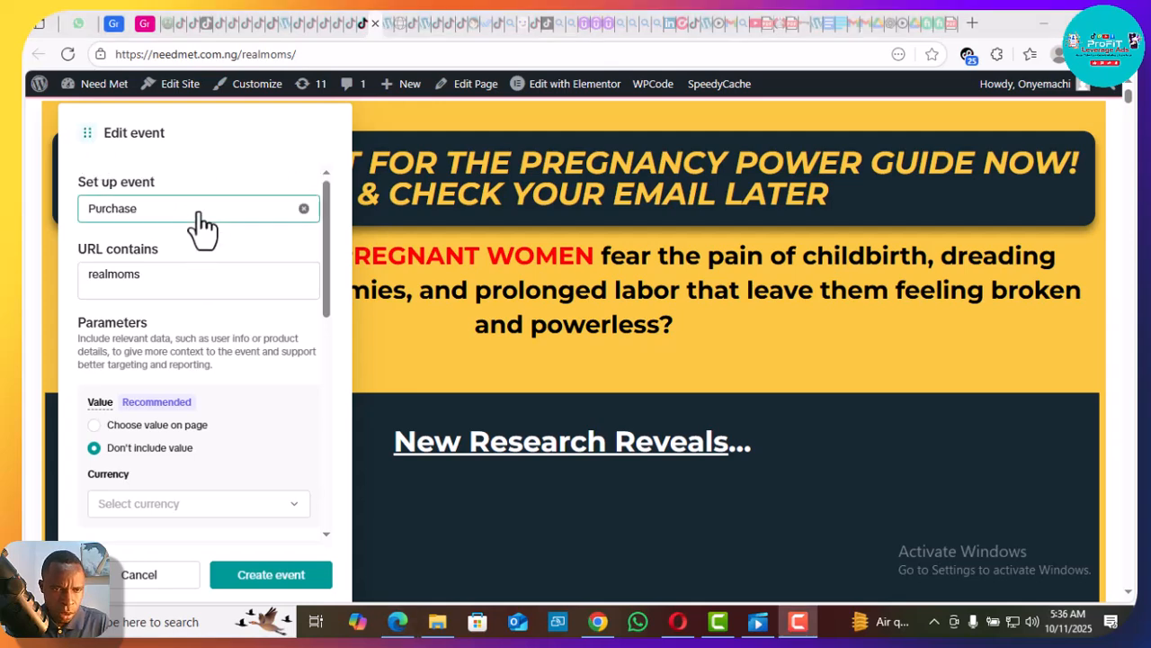
pyautogui.click(283, 212)
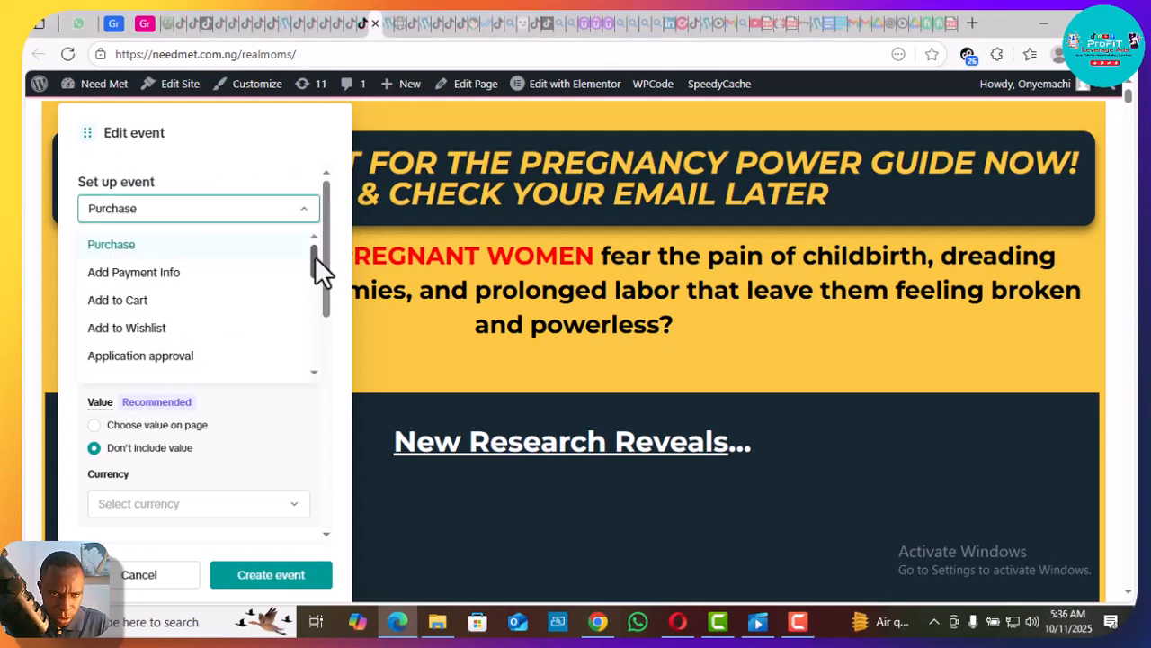
pyautogui.moveTo(315, 257); pyautogui.dragTo(308, 289)
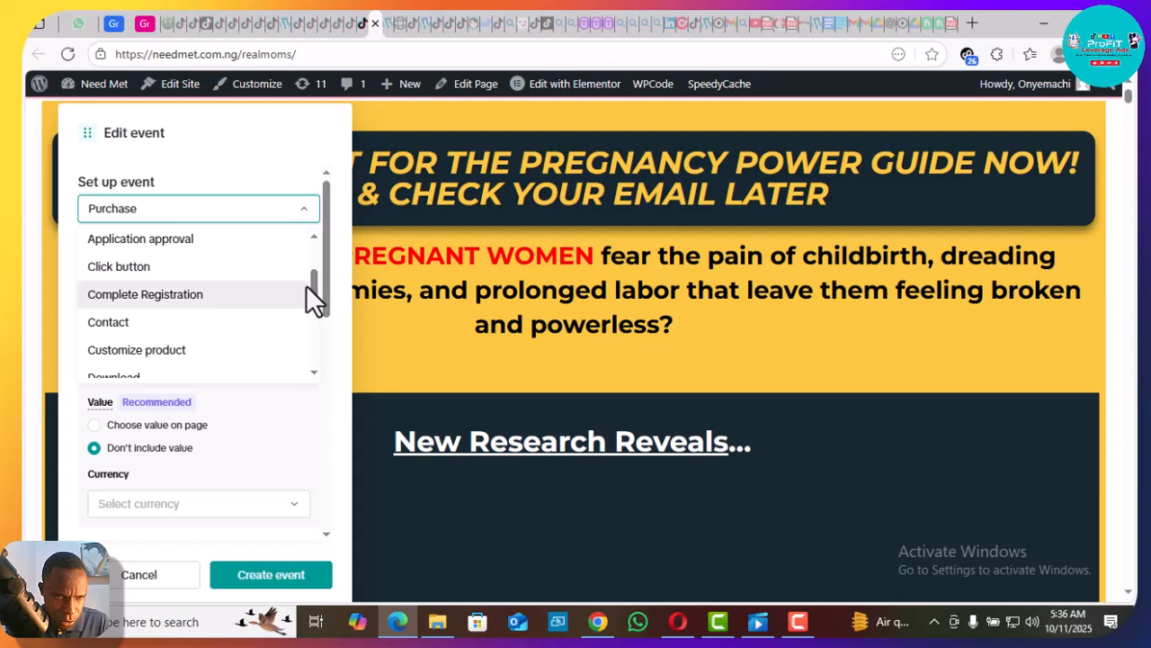
pyautogui.click(191, 297)
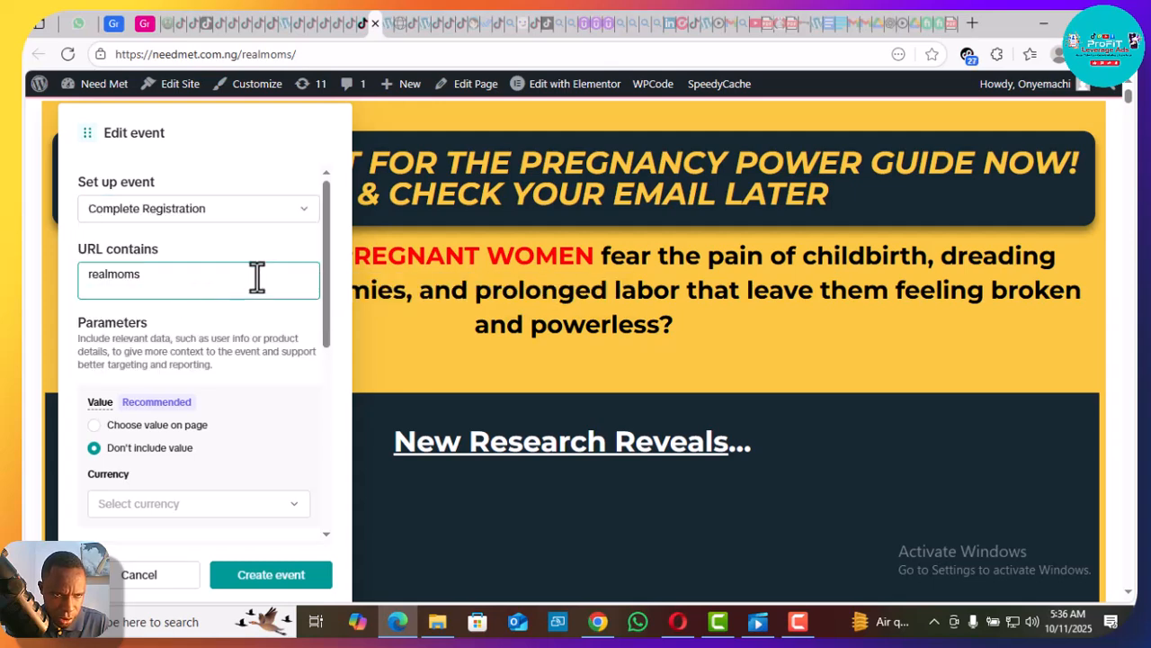
pyautogui.click(281, 576)
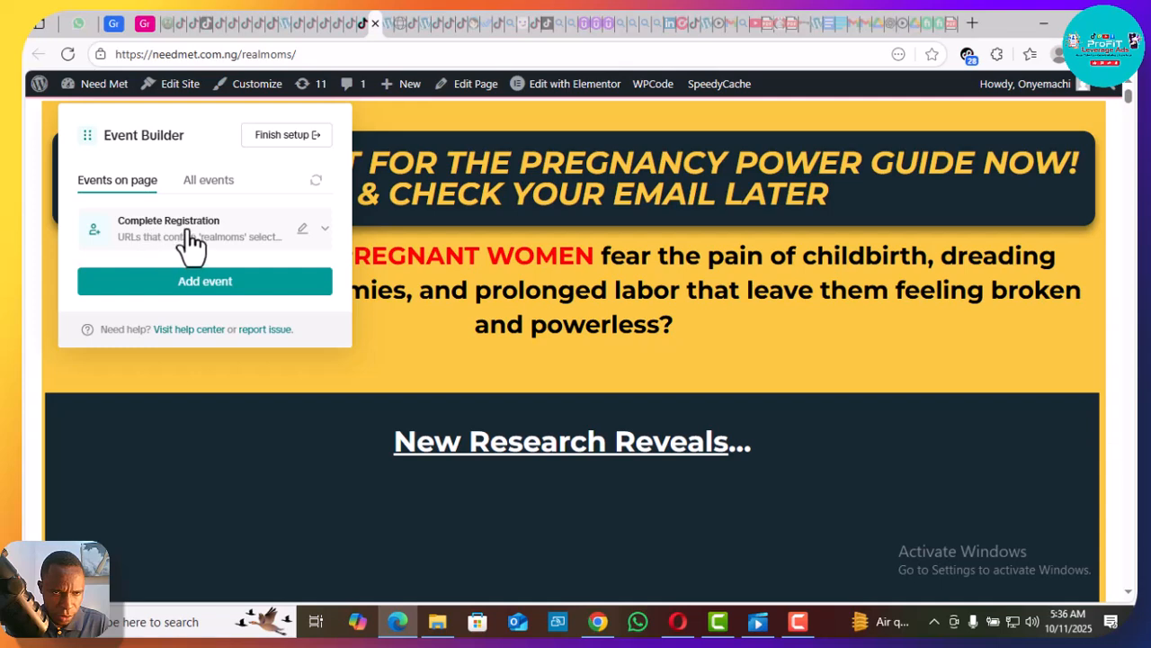
# - Delete the Purchase event for URLs containing tiktokpaid/ from the list of all events
pyautogui.click(214, 185)
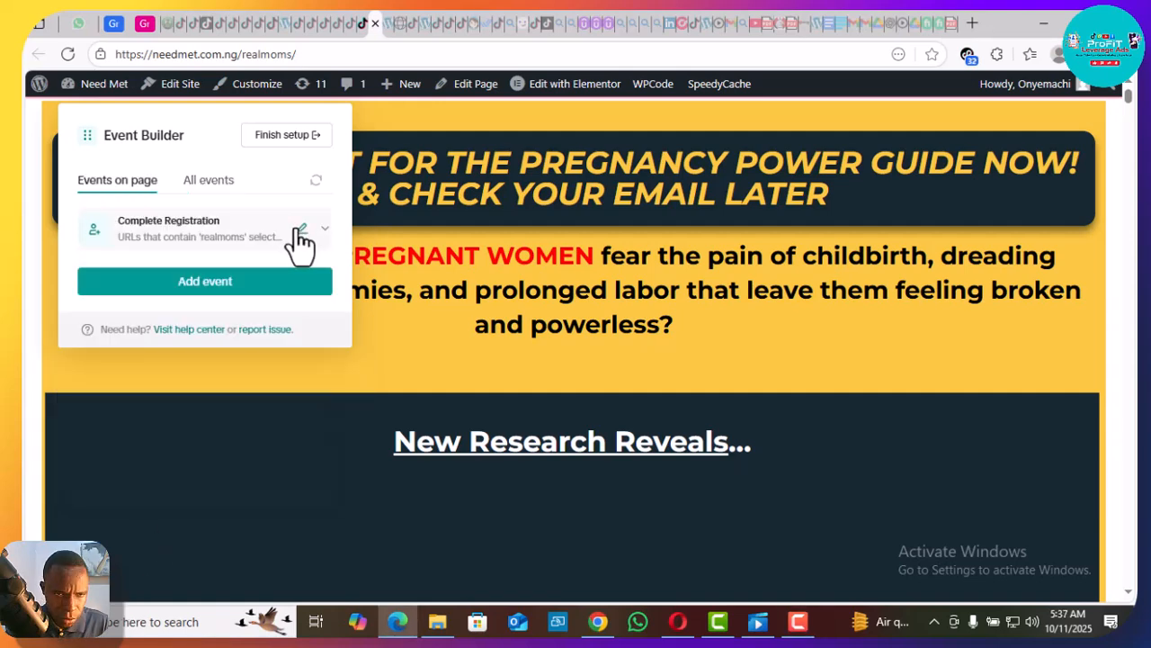
pyautogui.click(213, 183)
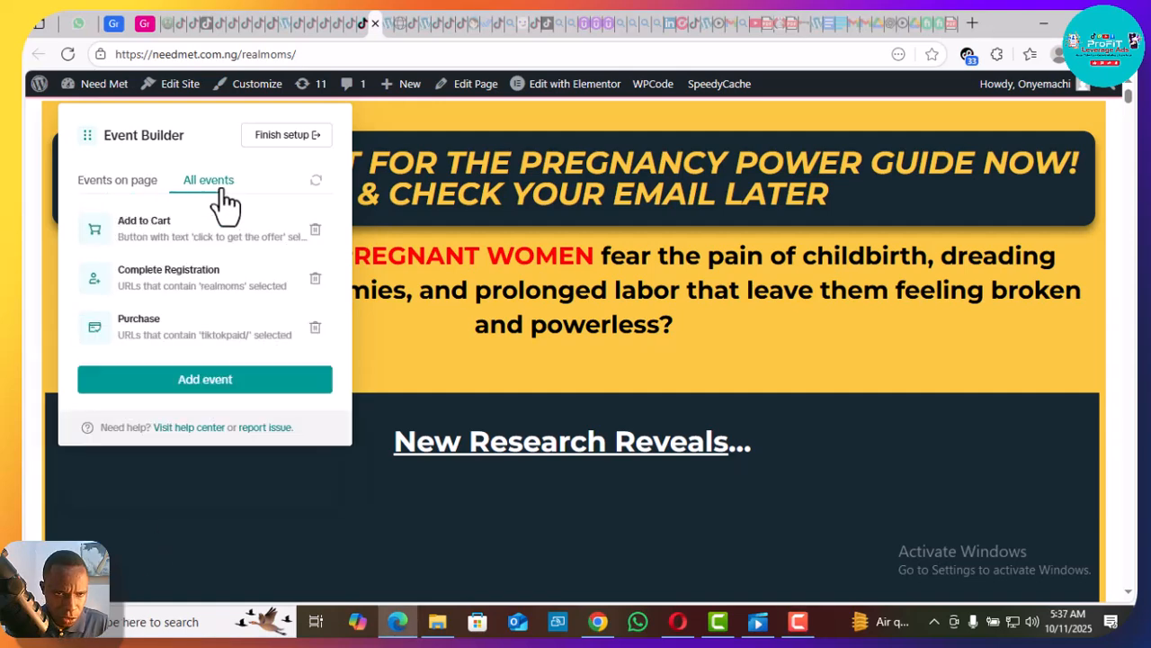
pyautogui.click(317, 330)
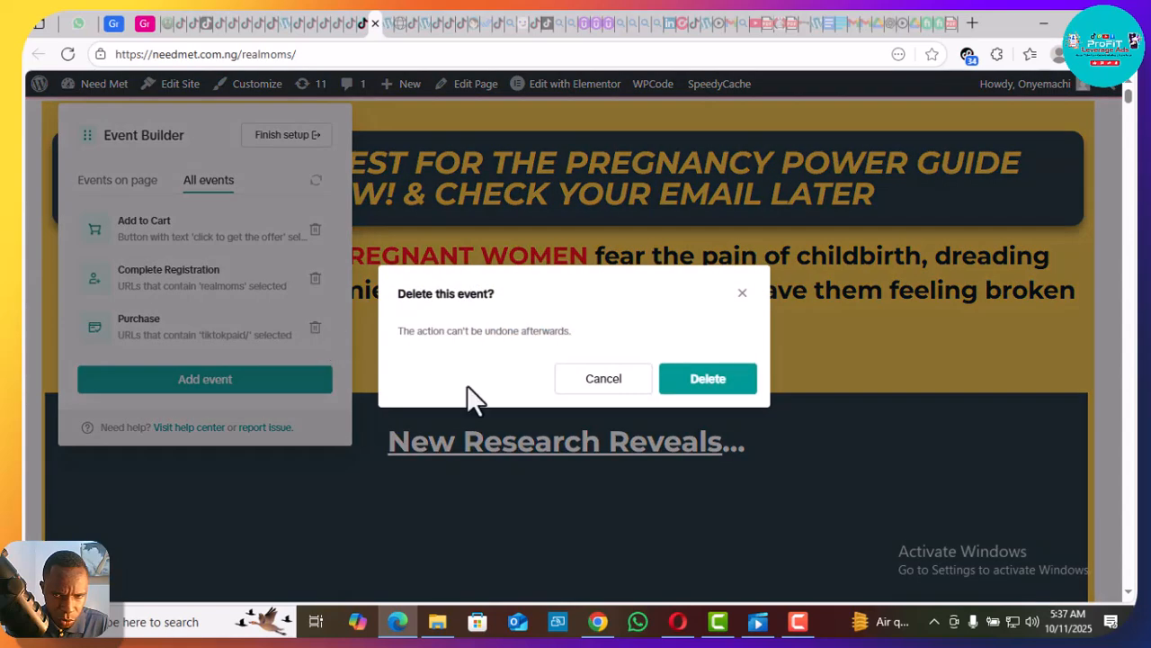
pyautogui.click(707, 381)
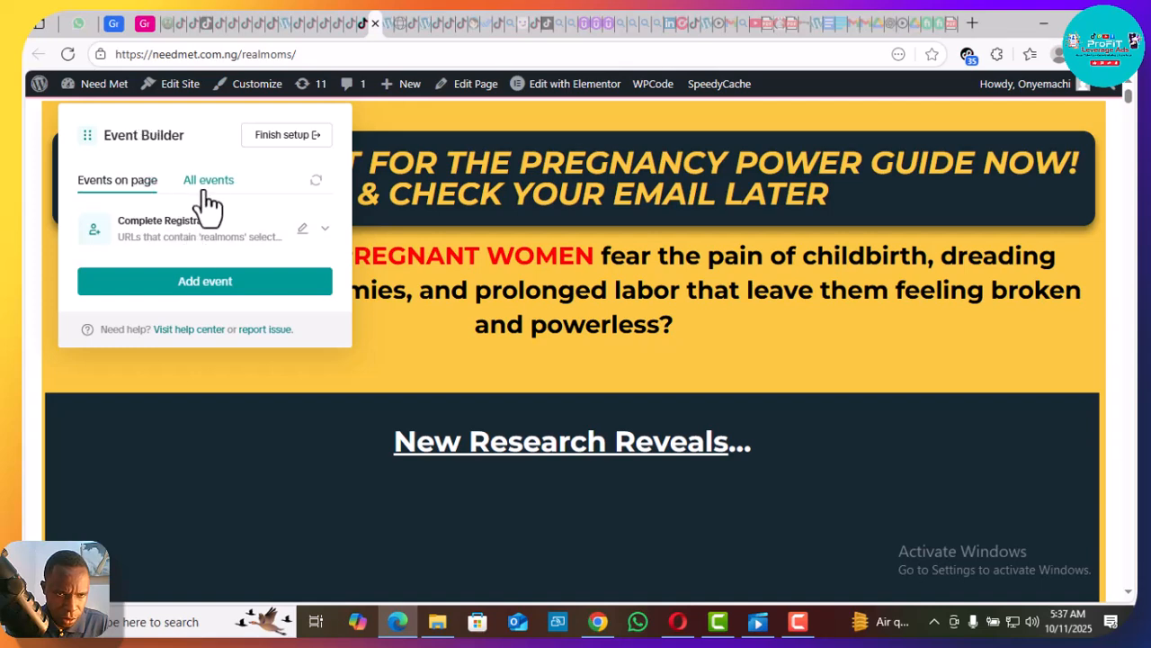
pyautogui.click(302, 228)
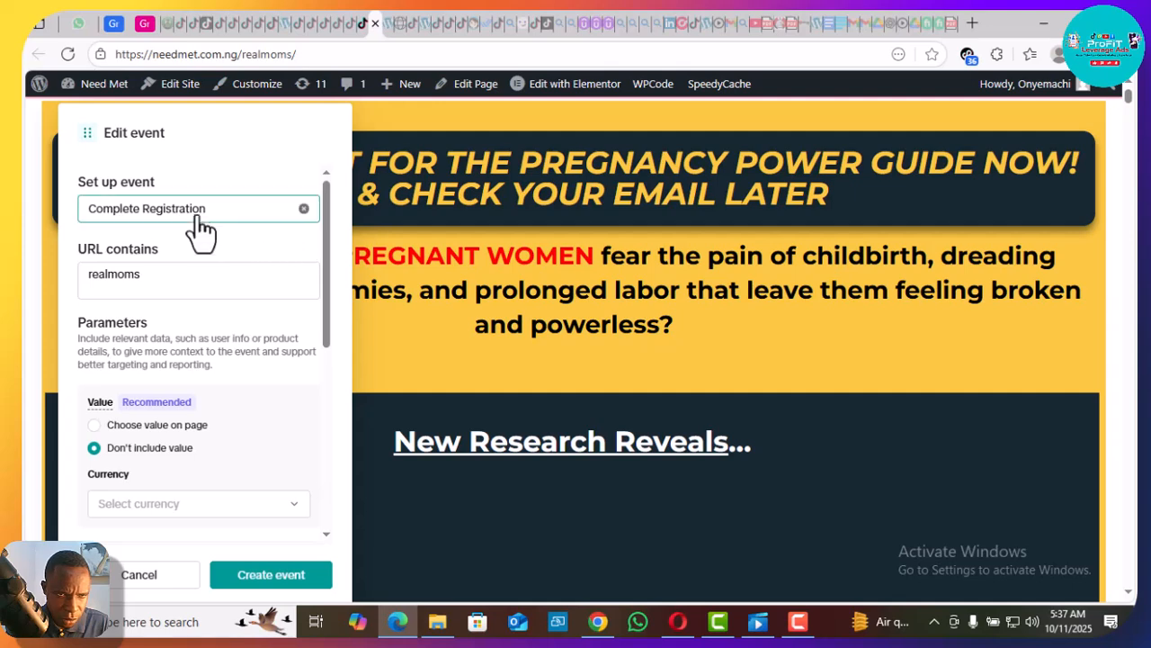
pyautogui.click(257, 218)
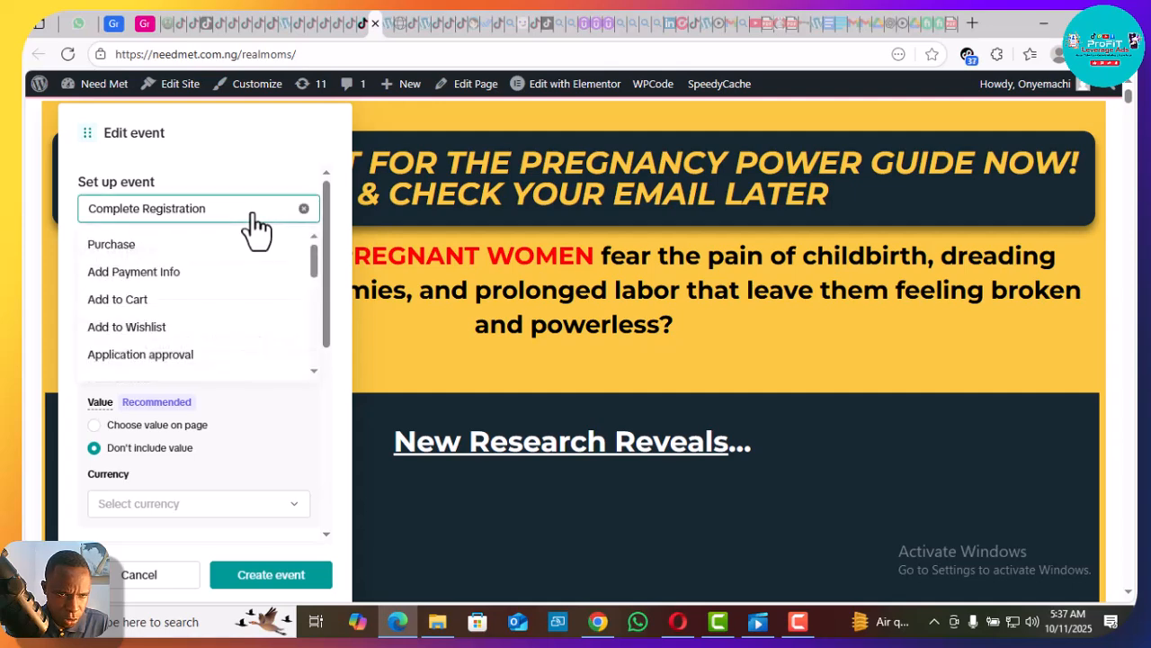
pyautogui.click(141, 248)
pyautogui.click(160, 282)
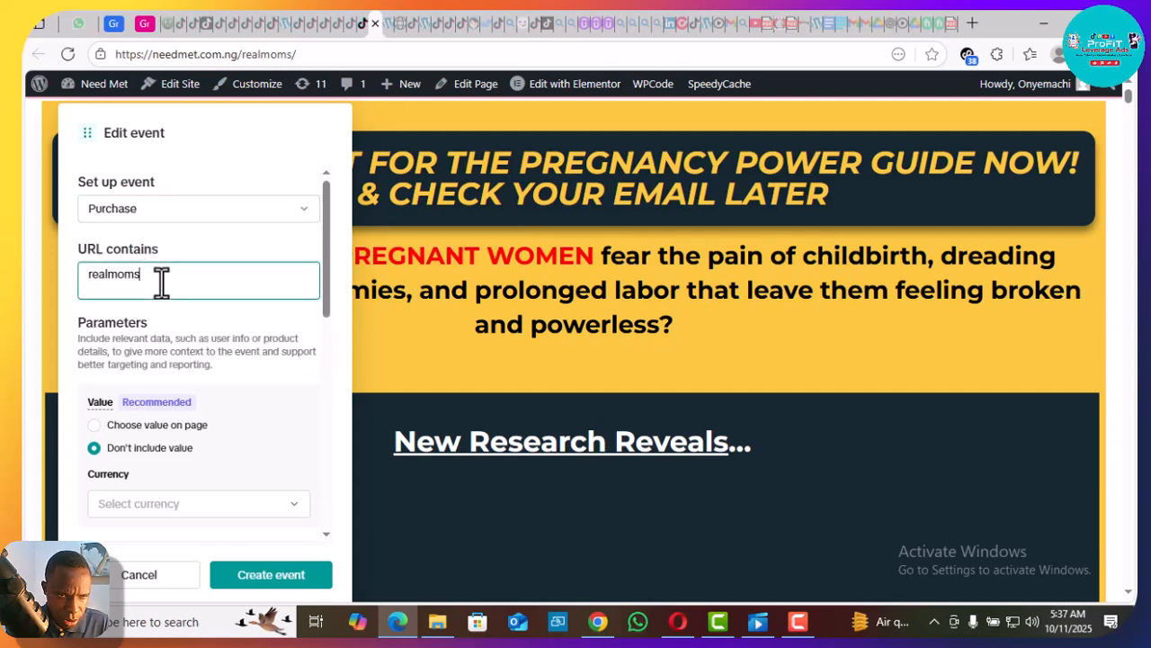
pyautogui.click(118, 272)
pyautogui.doubleClick(118, 273)
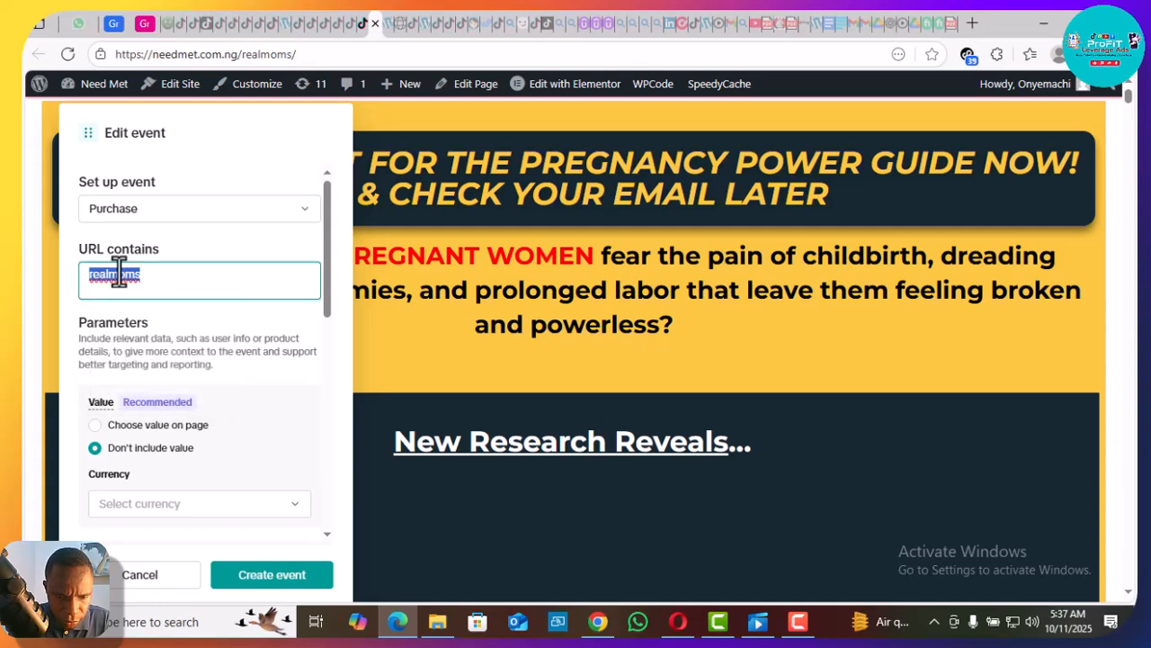
pyautogui.write('tame')
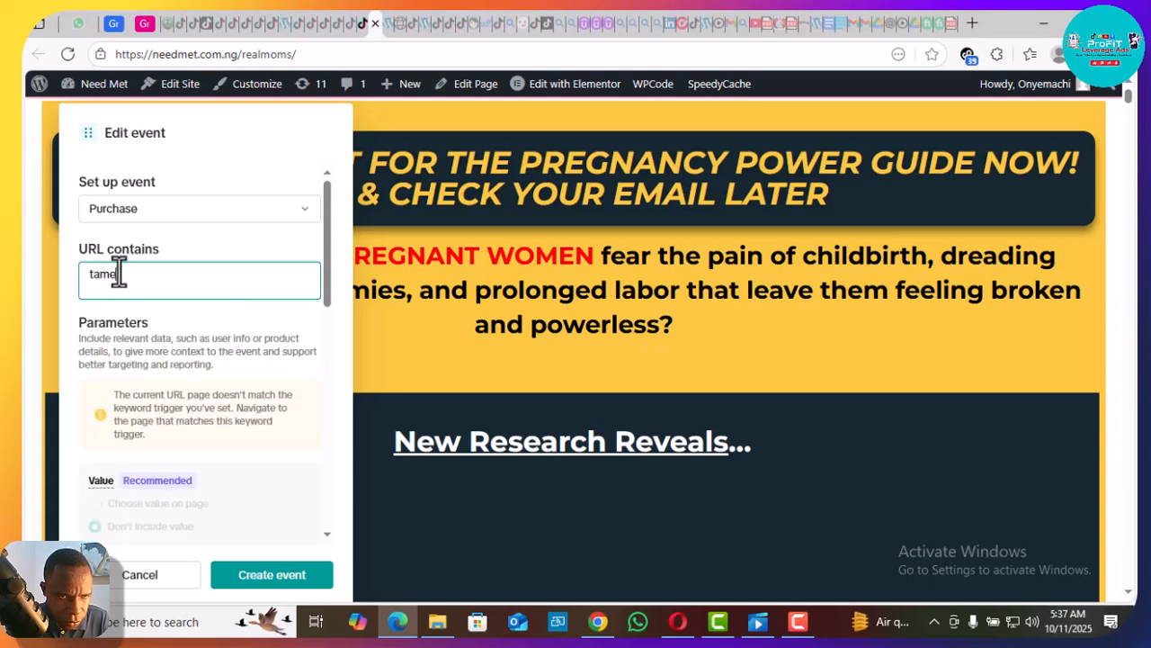
pyautogui.click(310, 310)
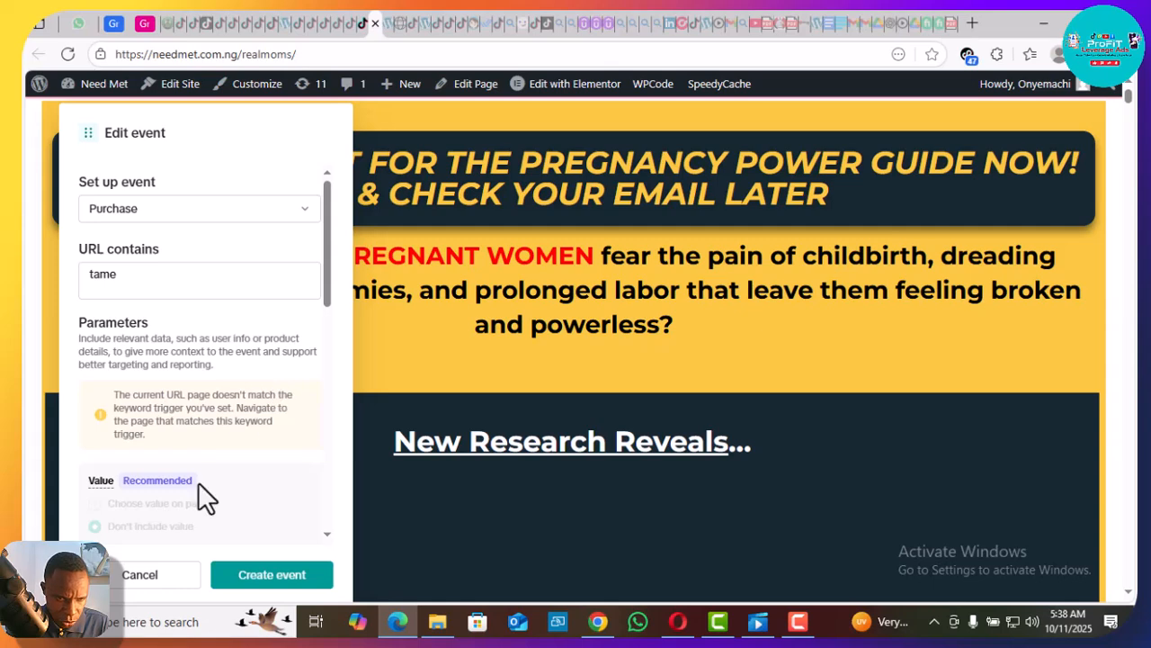
pyautogui.click(151, 581)
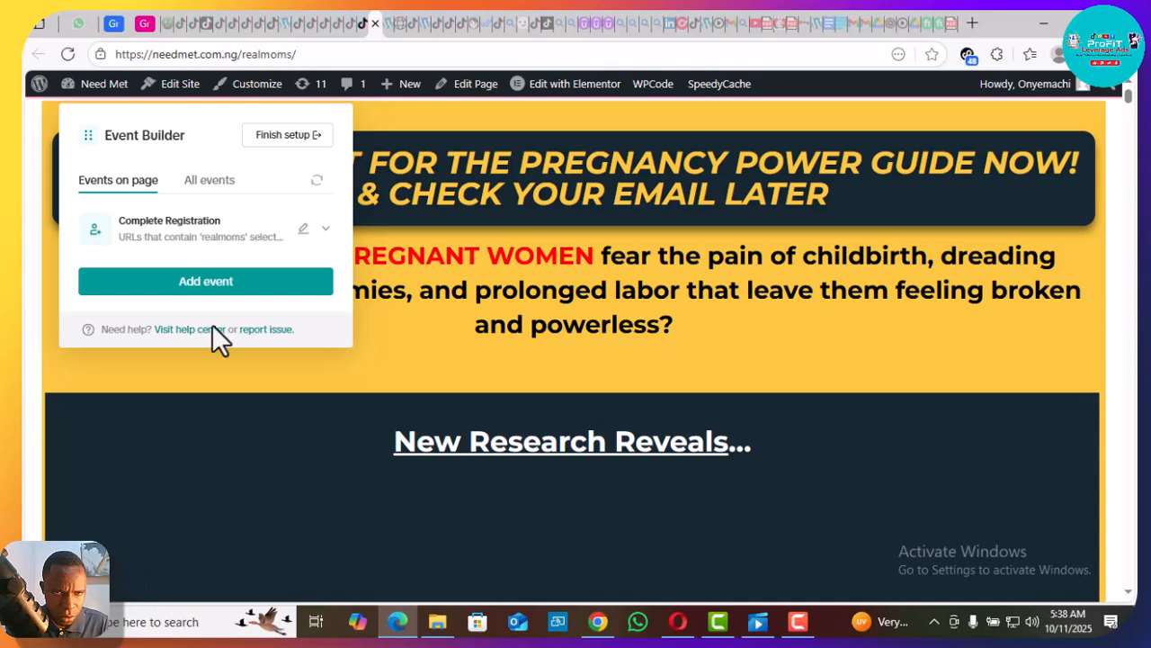
# - Delete the Add to Cart event for the 'click to get the offer' button from the list of all events
pyautogui.click(216, 186)
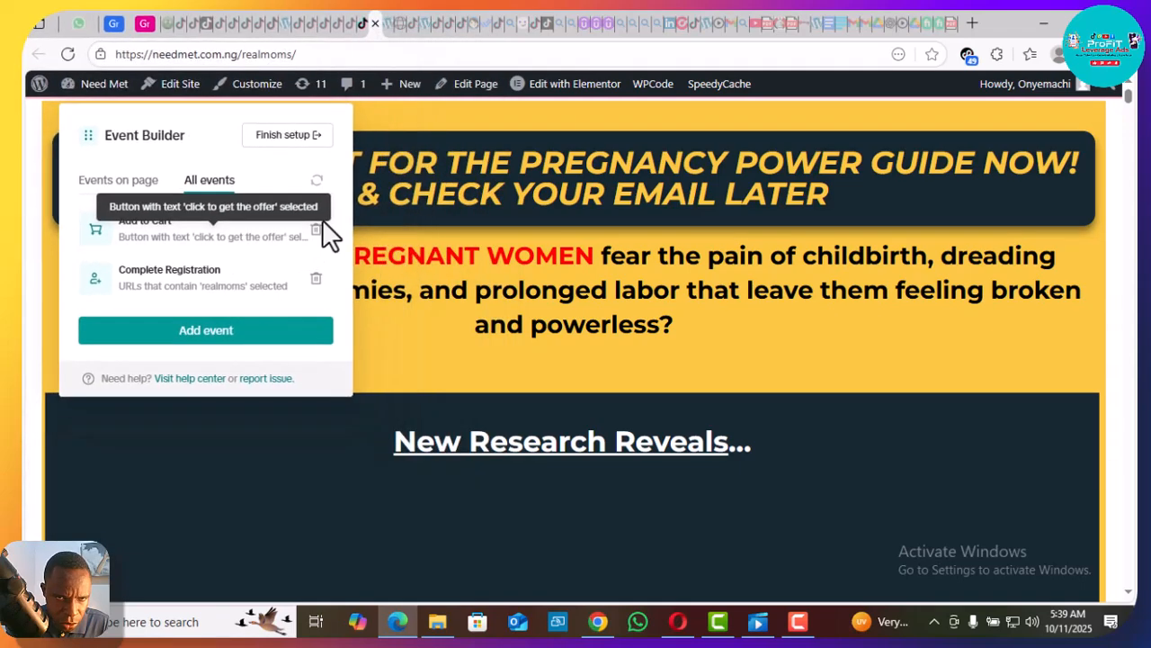
pyautogui.click(316, 231)
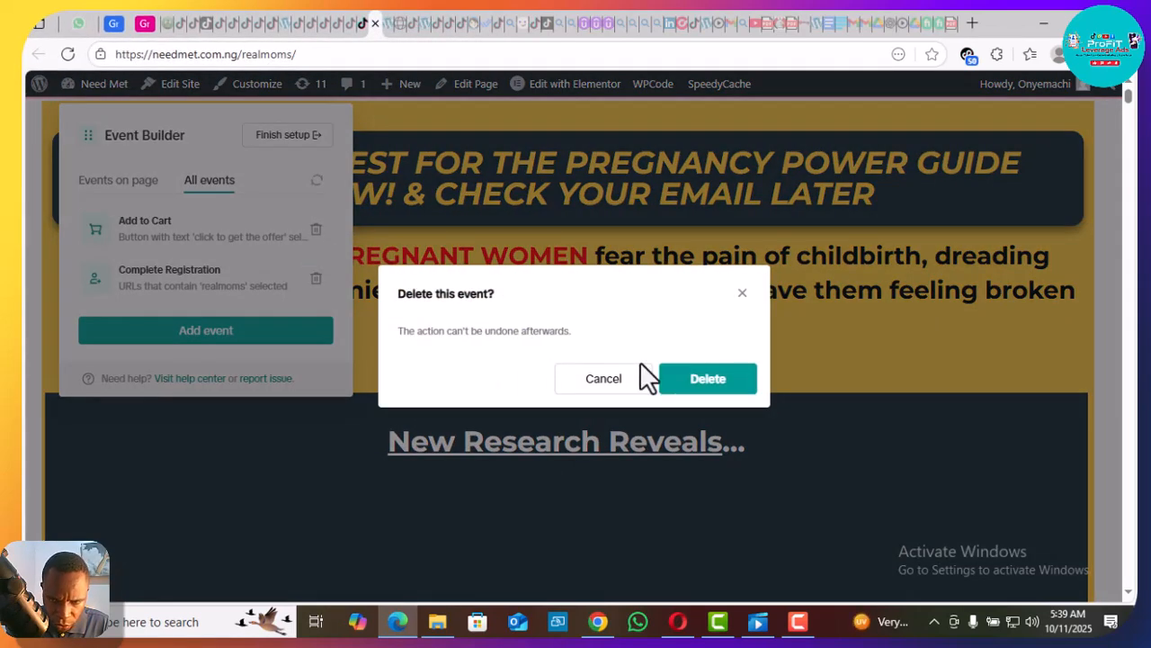
pyautogui.click(709, 379)
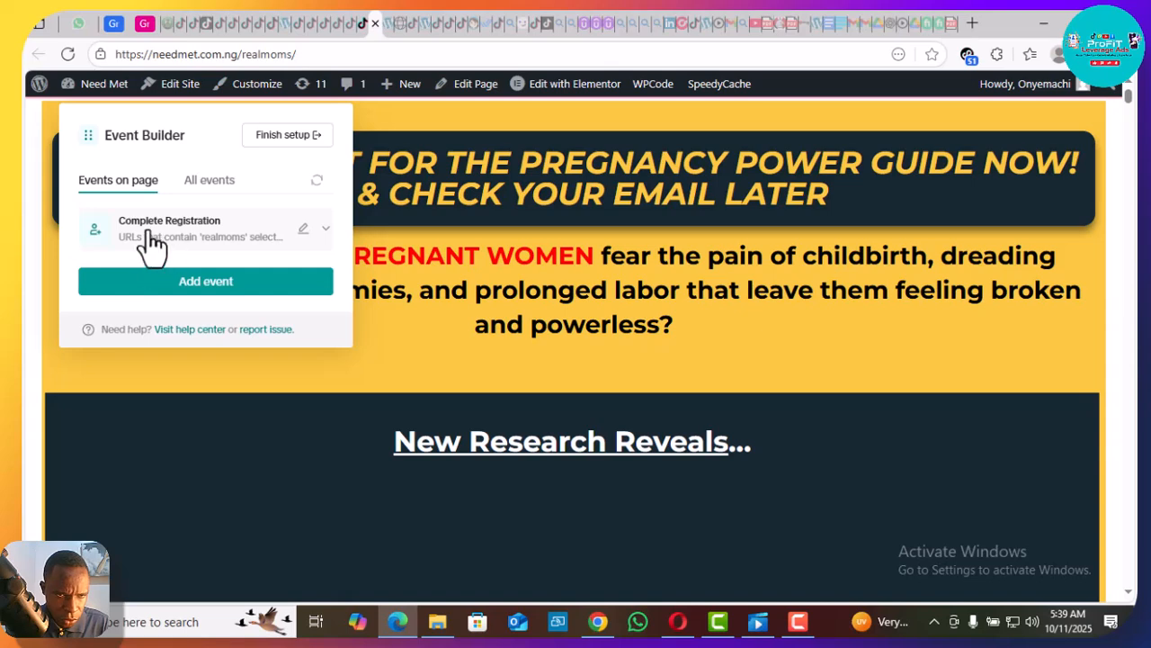
# - Finish and exit Event Builder, and proceed through the WordPress setup guide's testing stage to the pixel's test events
pyautogui.click(286, 137)
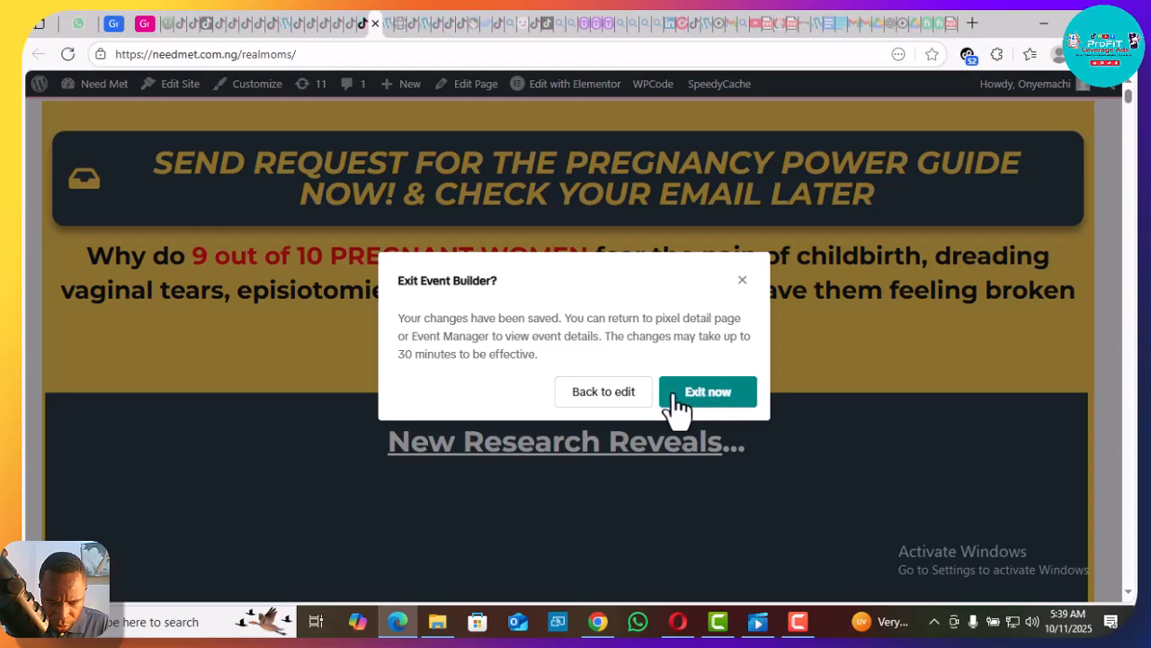
pyautogui.click(702, 400)
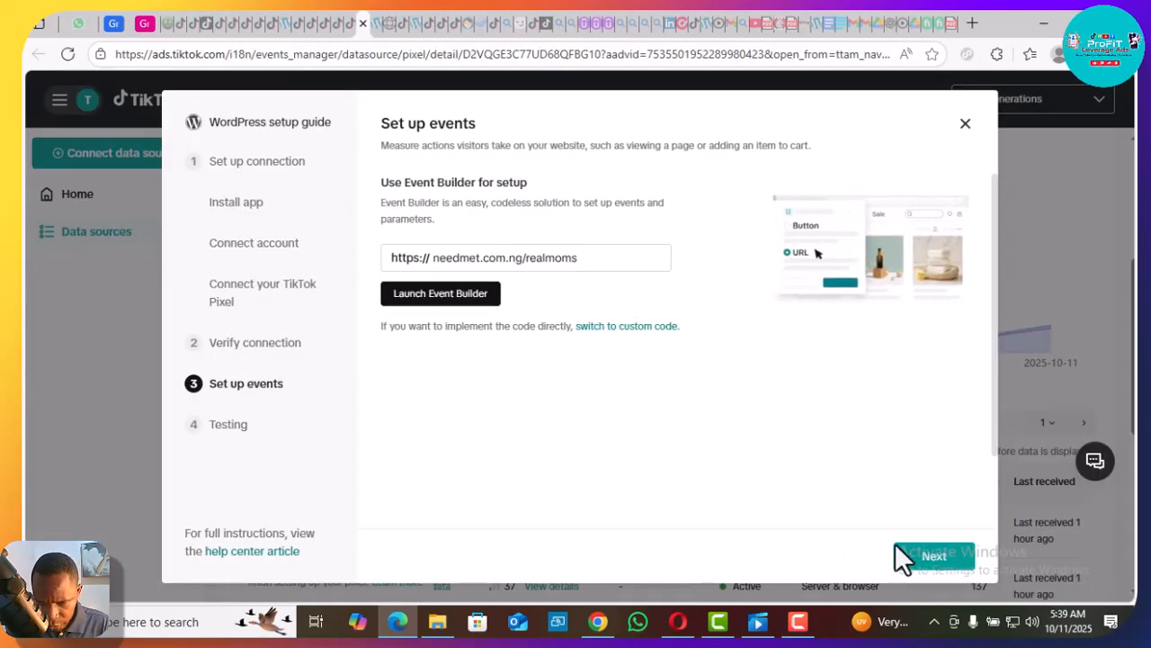
pyautogui.click(943, 560)
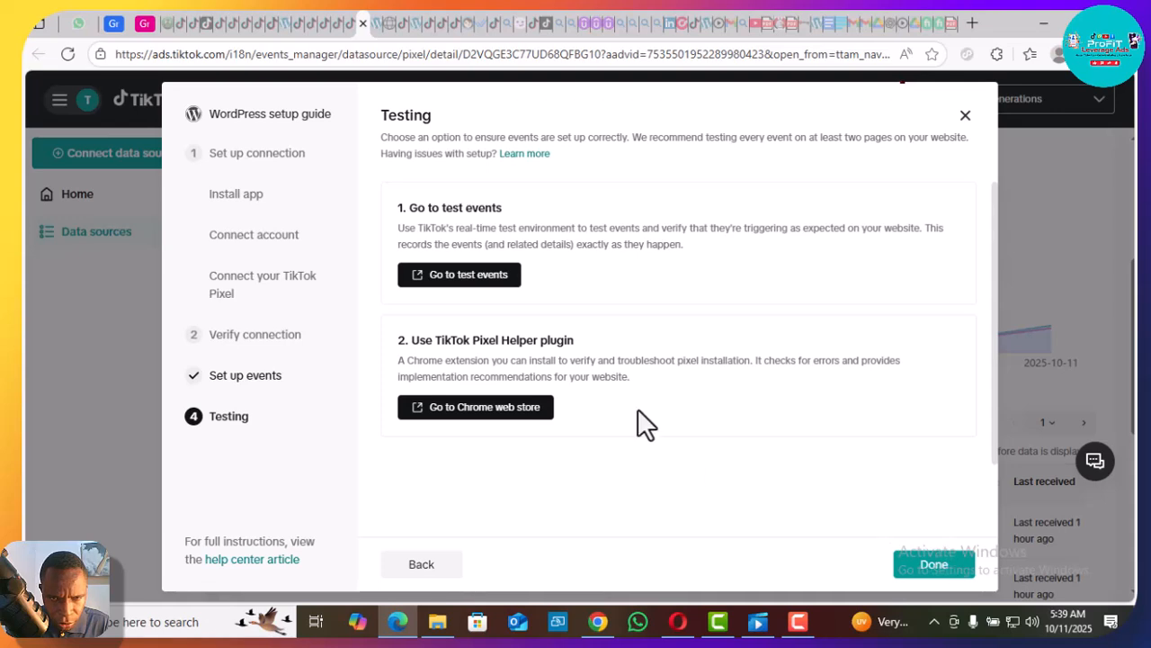
pyautogui.click(482, 281)
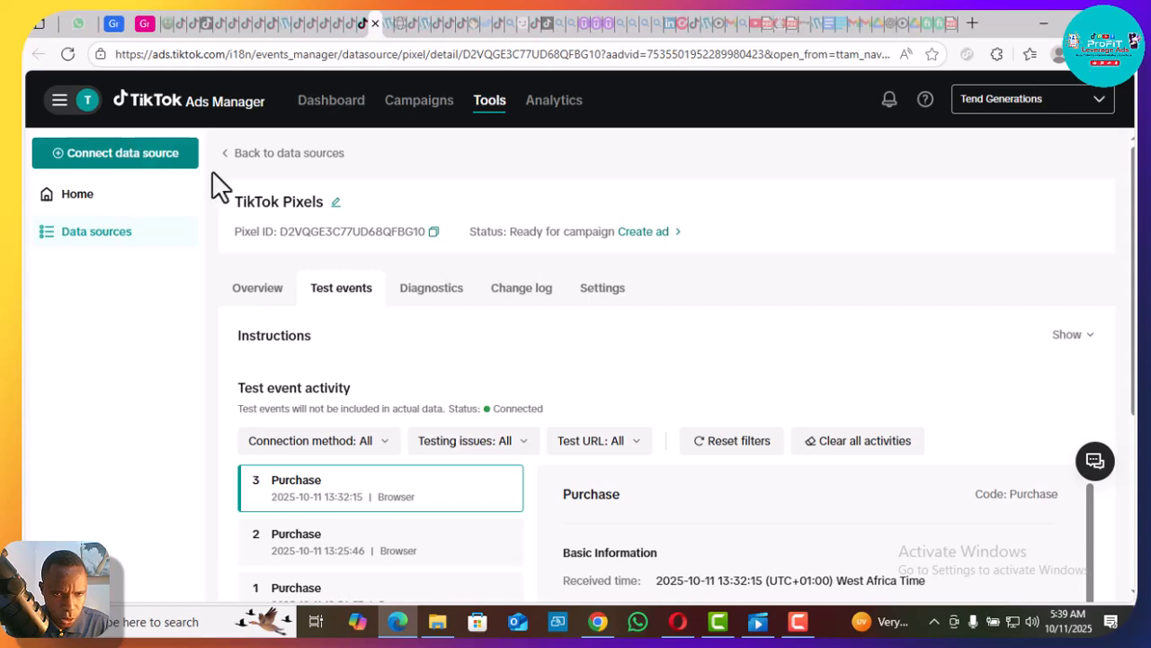
# - Rename the pixel as Need Met Pixels
pyautogui.click(335, 204)
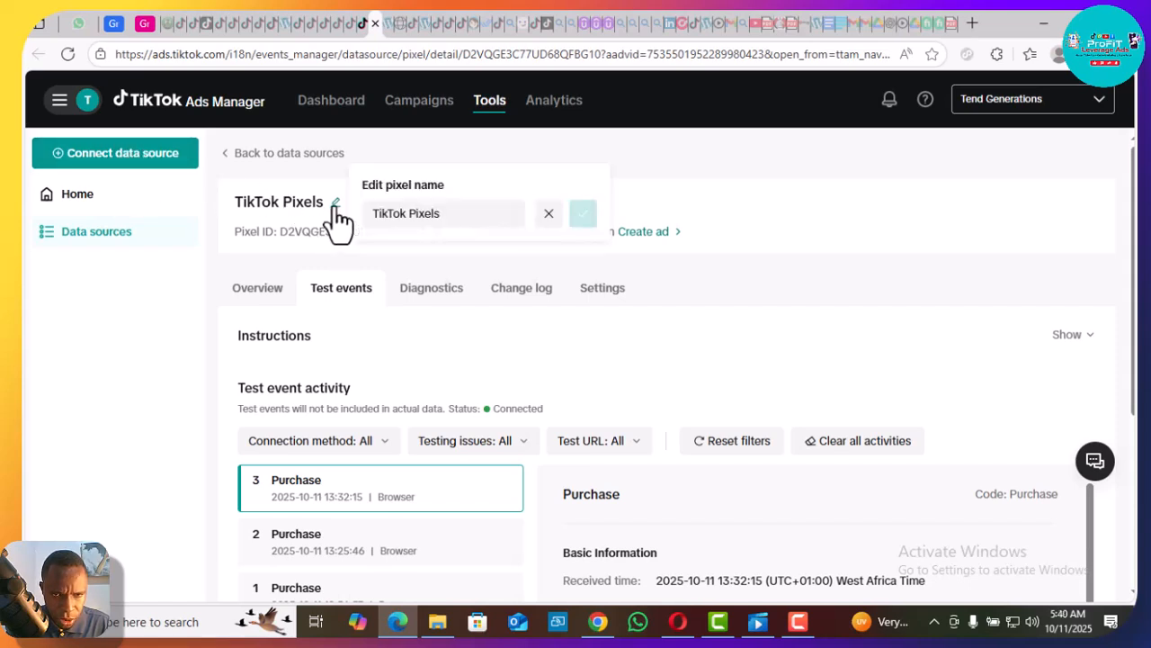
pyautogui.doubleClick(388, 213)
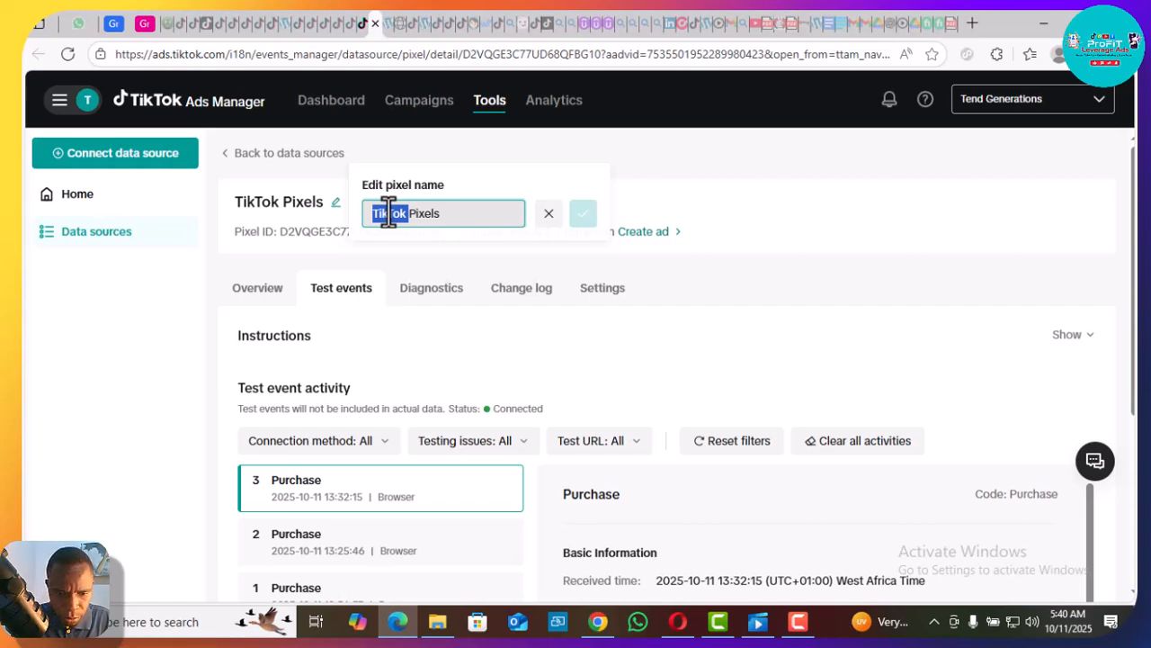
pyautogui.write('BE')
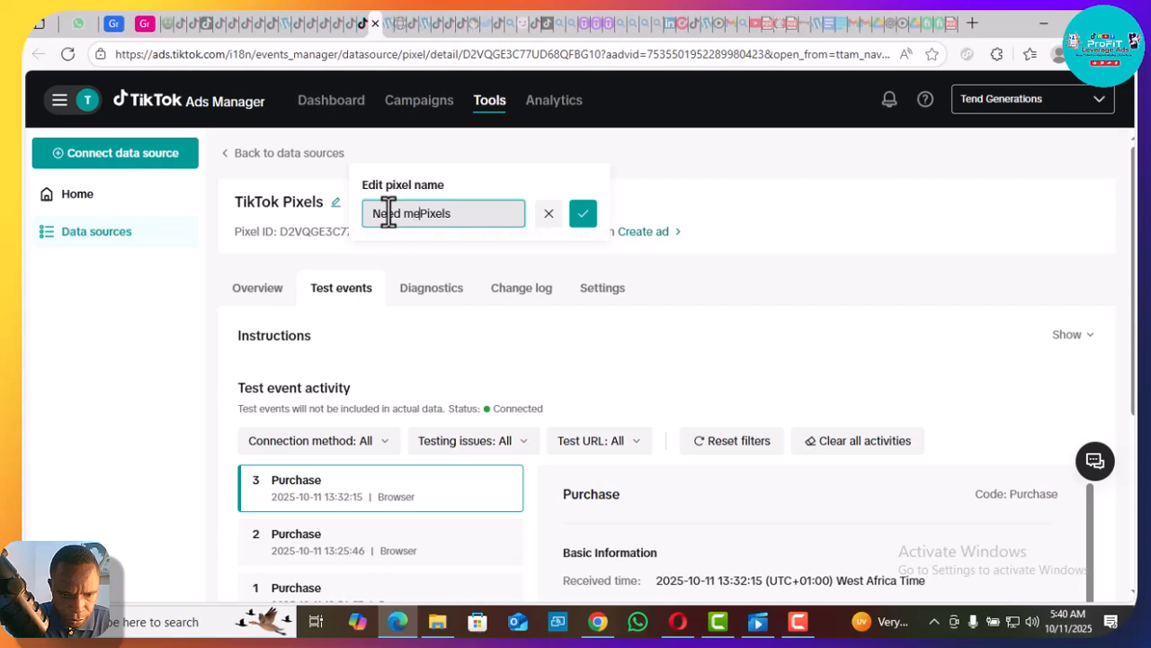
pyautogui.press('BackSpace')
pyautogui.press('BackSpace')
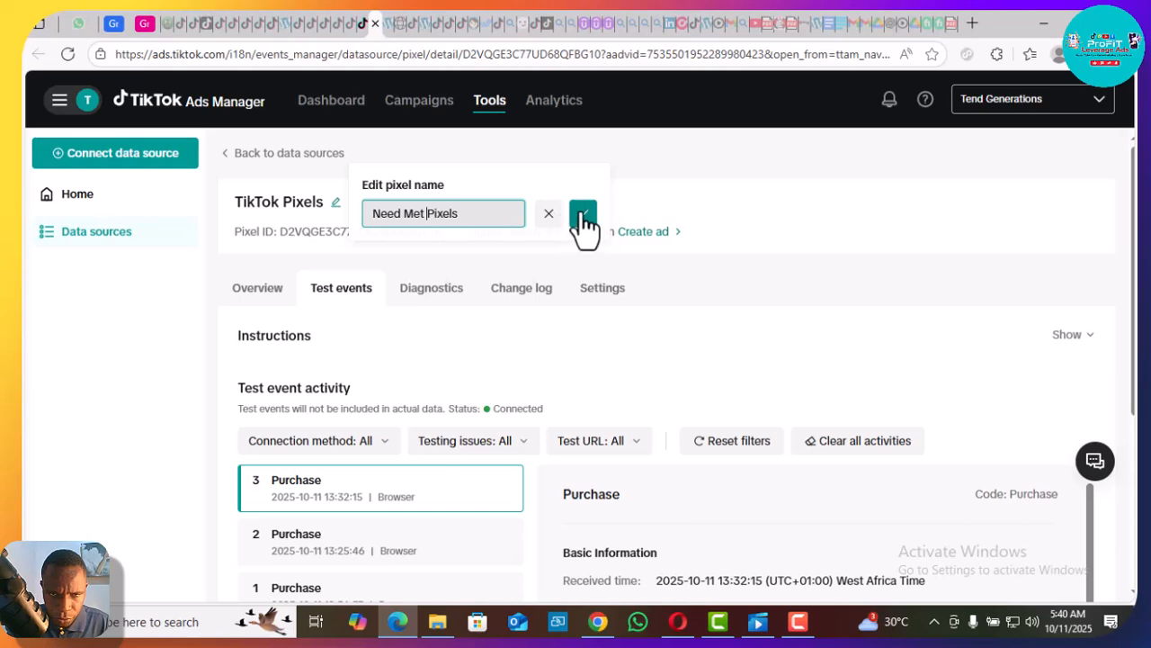
pyautogui.click(580, 214)
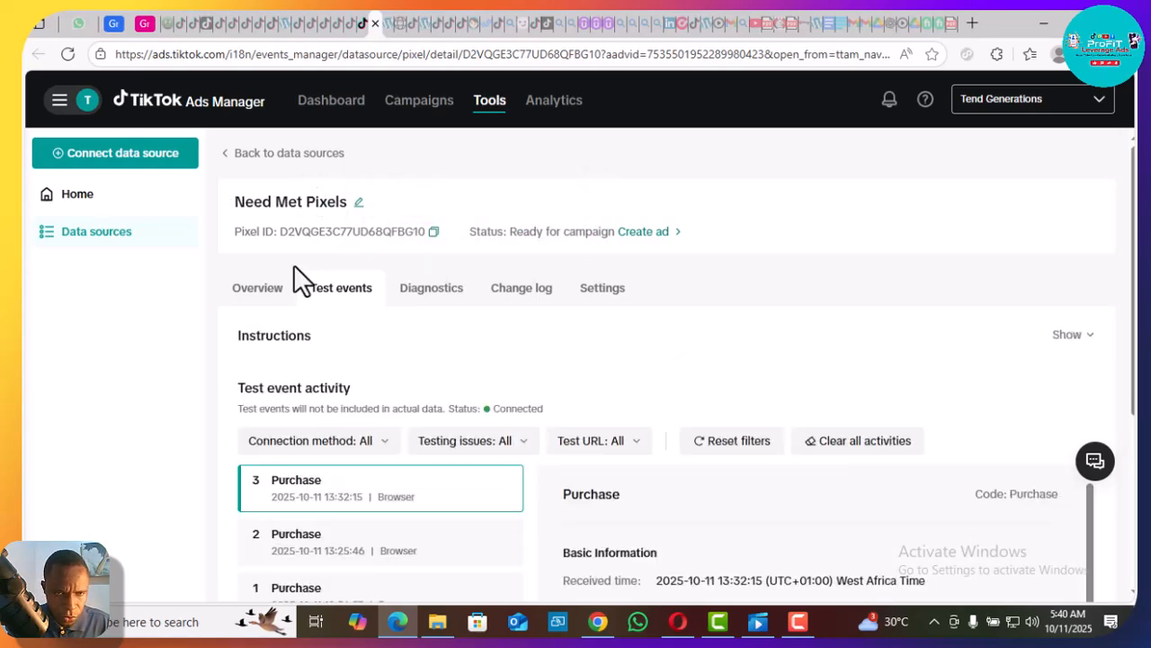
# - Start connecting a new data source of the Web type
pyautogui.click(99, 155)
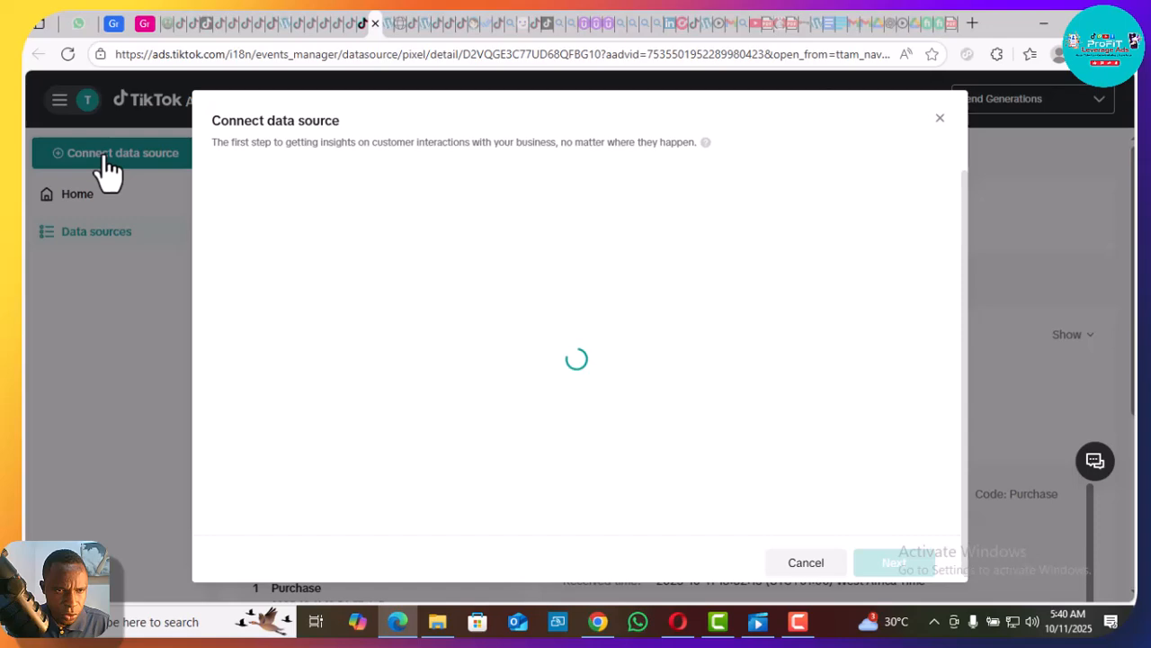
pyautogui.click(314, 220)
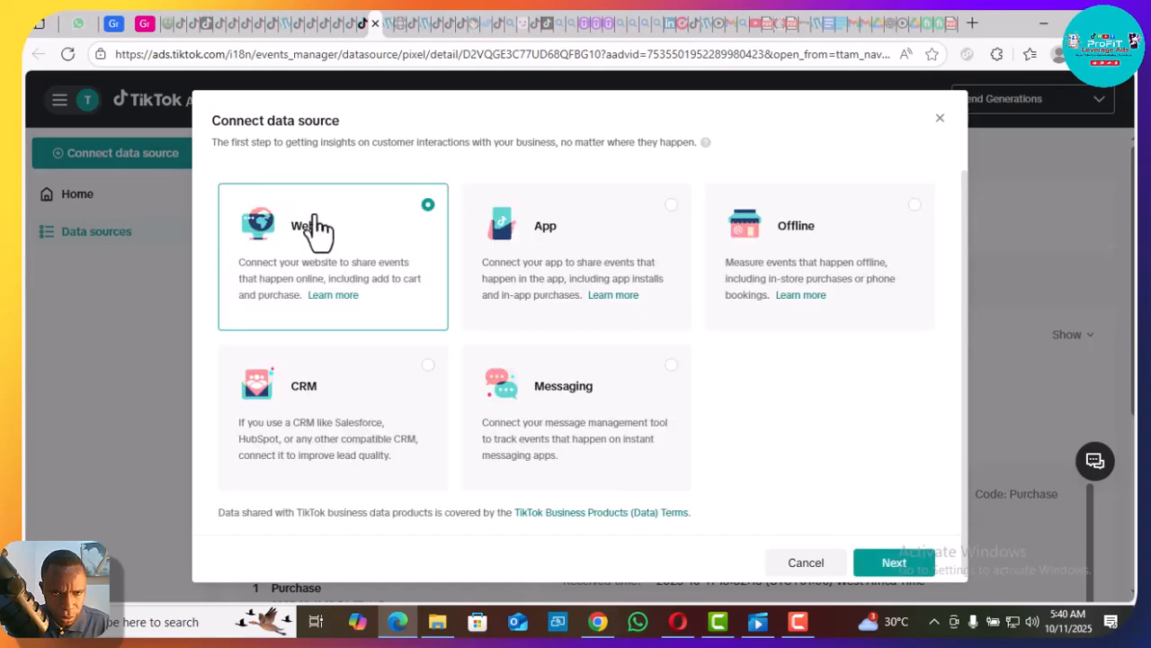
pyautogui.click(887, 565)
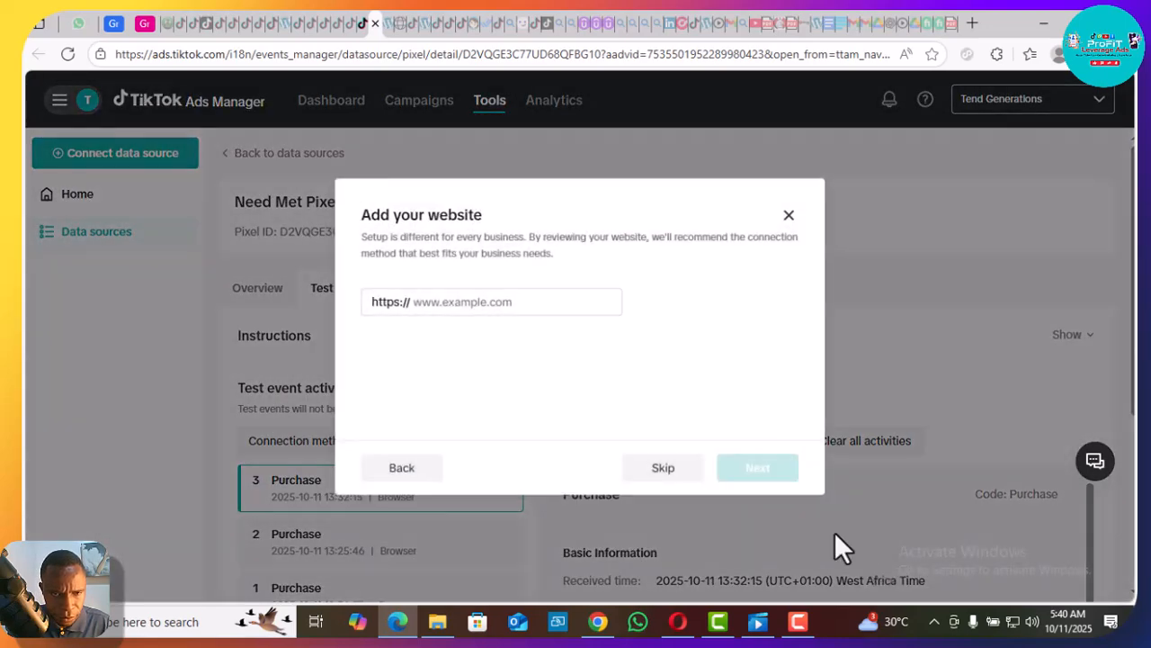
# - Add needmet.com.ng as the website and continue to the data connection methods
pyautogui.click(454, 304)
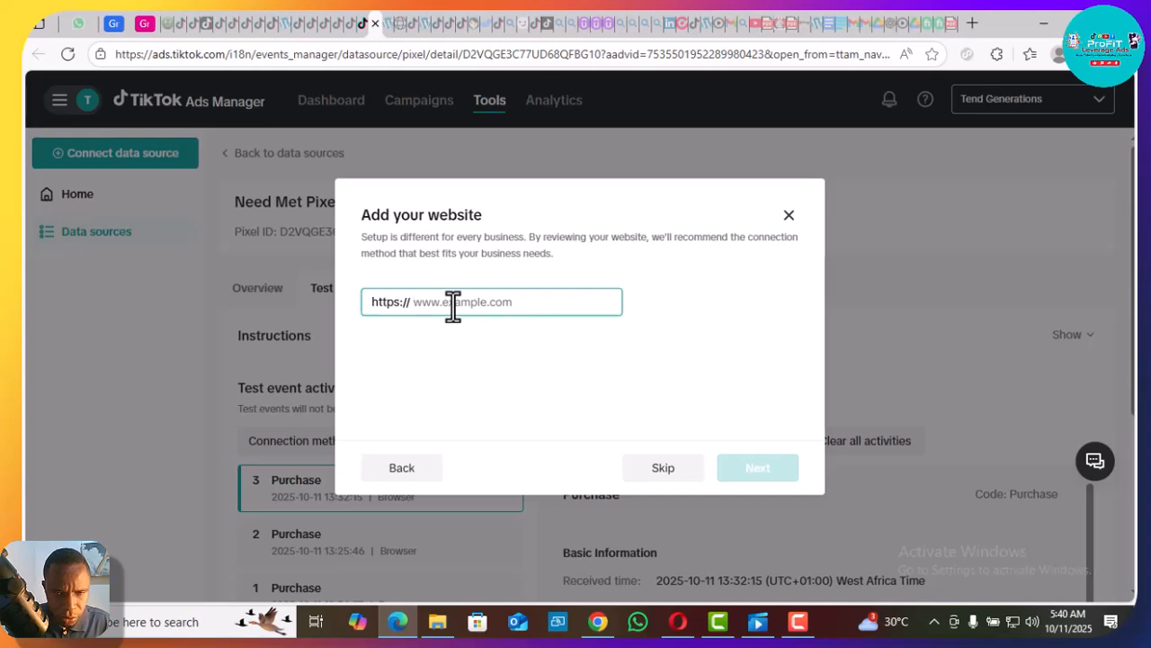
pyautogui.write('/needmet.com.ng/realmoms/')
pyautogui.press('BackSpace')
pyautogui.press('BackSpace')
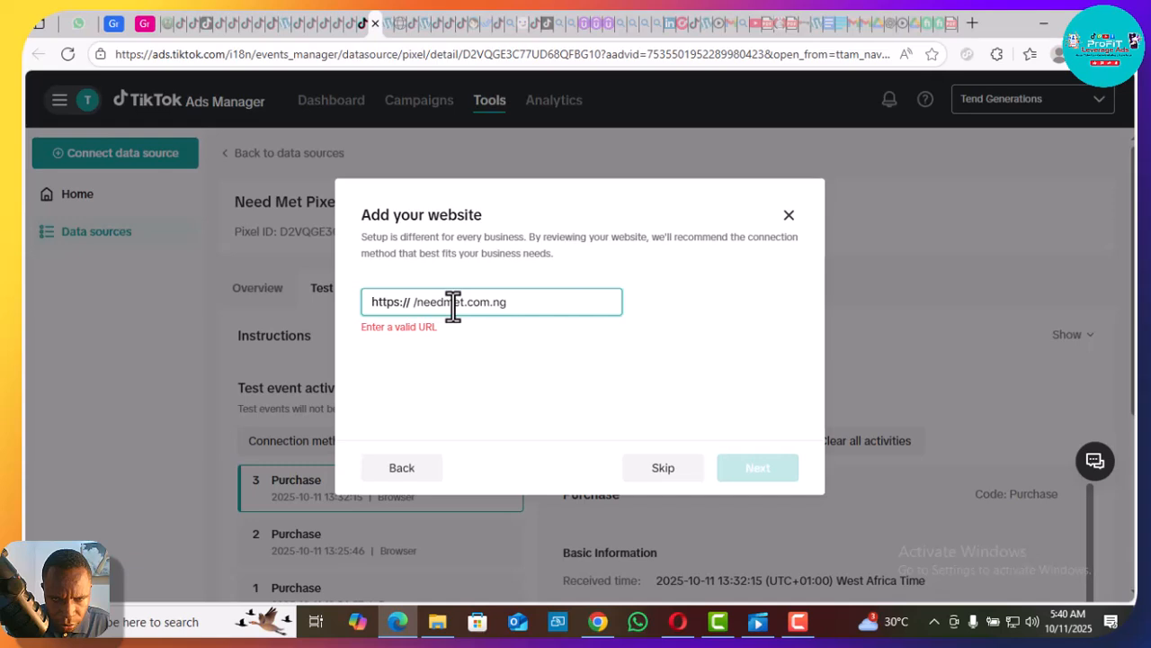
pyautogui.click(529, 365)
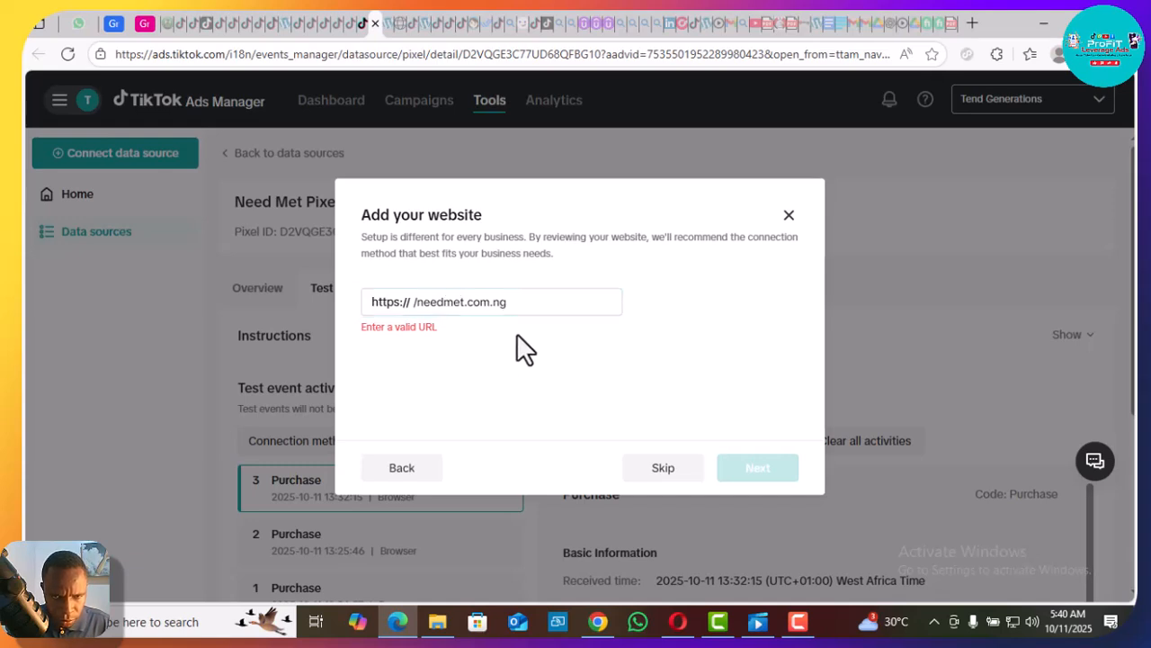
pyautogui.click(412, 302)
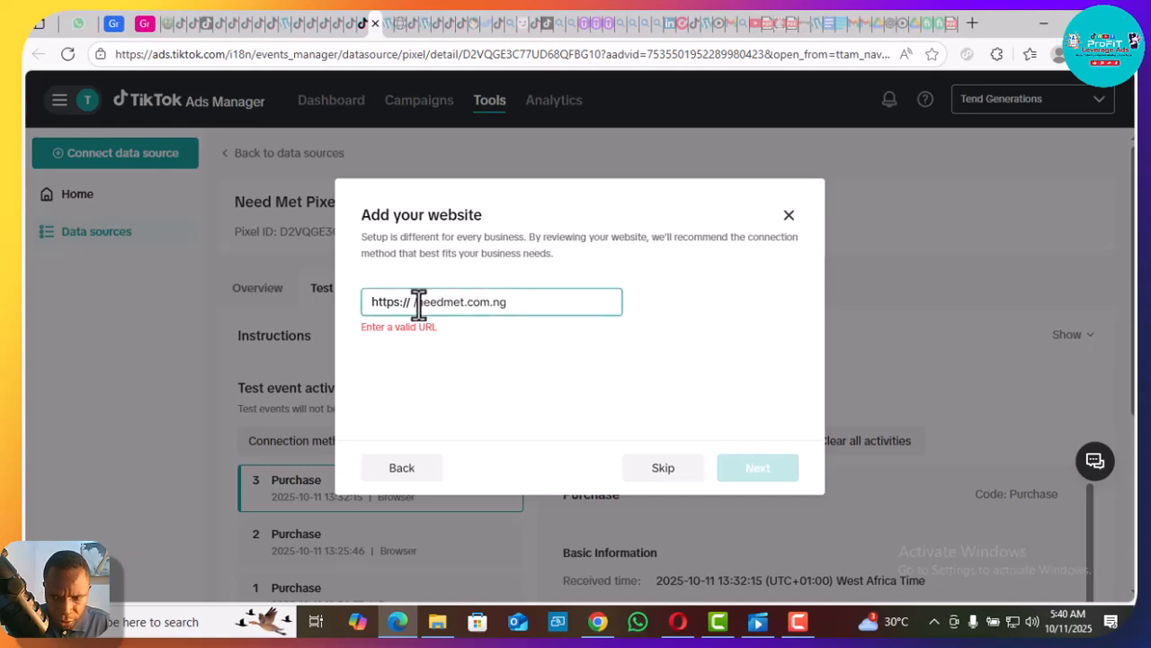
pyautogui.press('BackSpace')
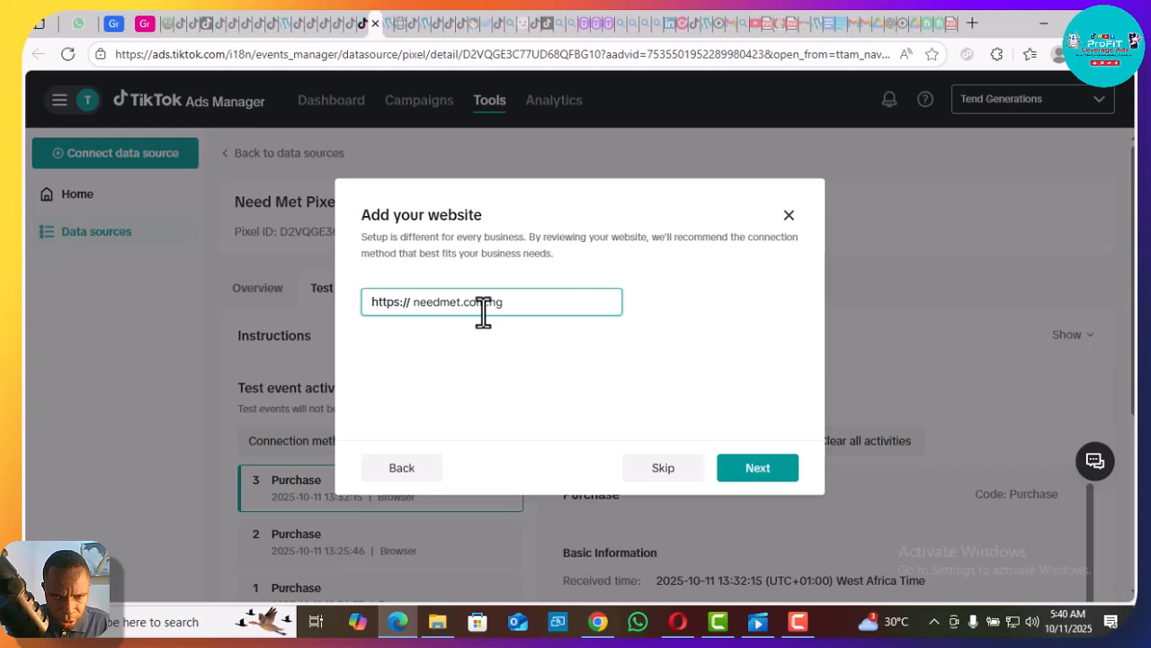
pyautogui.click(559, 349)
pyautogui.click(765, 470)
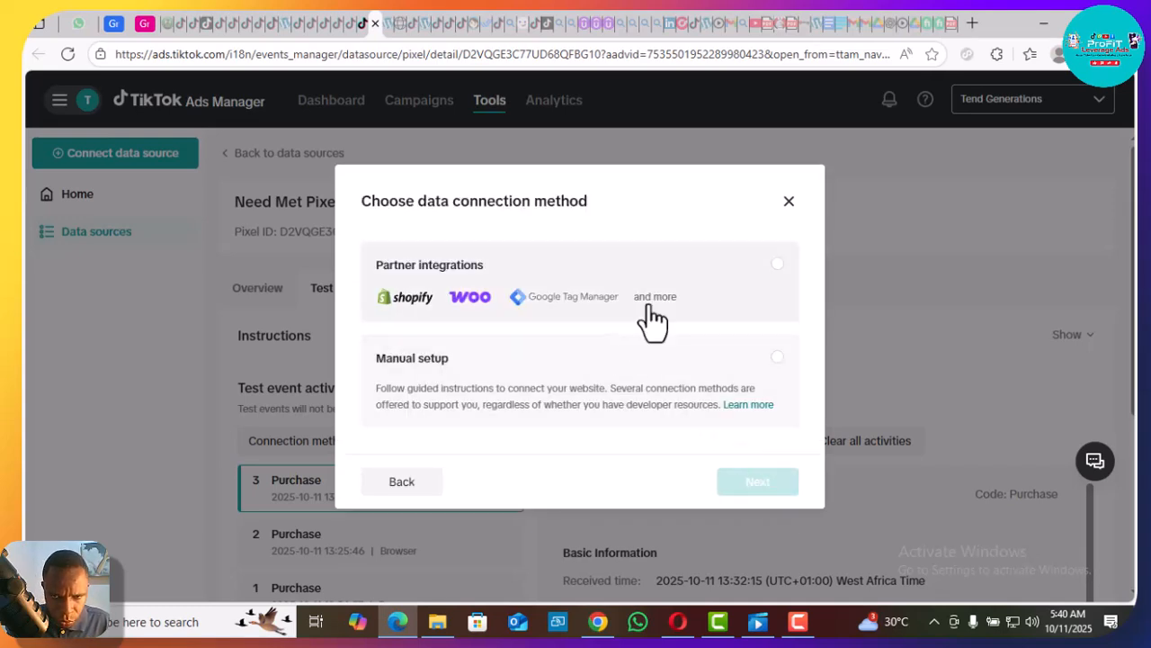
# - Connect through partner integrations, finding WordPress with the search "wor", and confirm the WordPress-only website setup
pyautogui.click(666, 302)
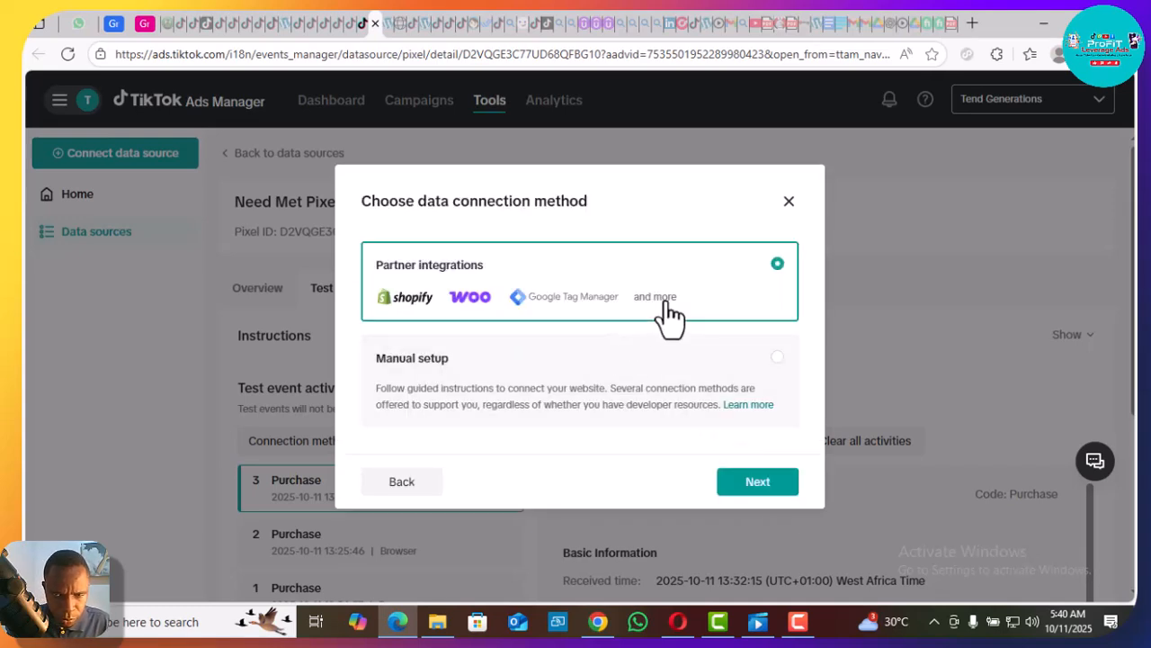
pyautogui.click(749, 482)
pyautogui.click(752, 131)
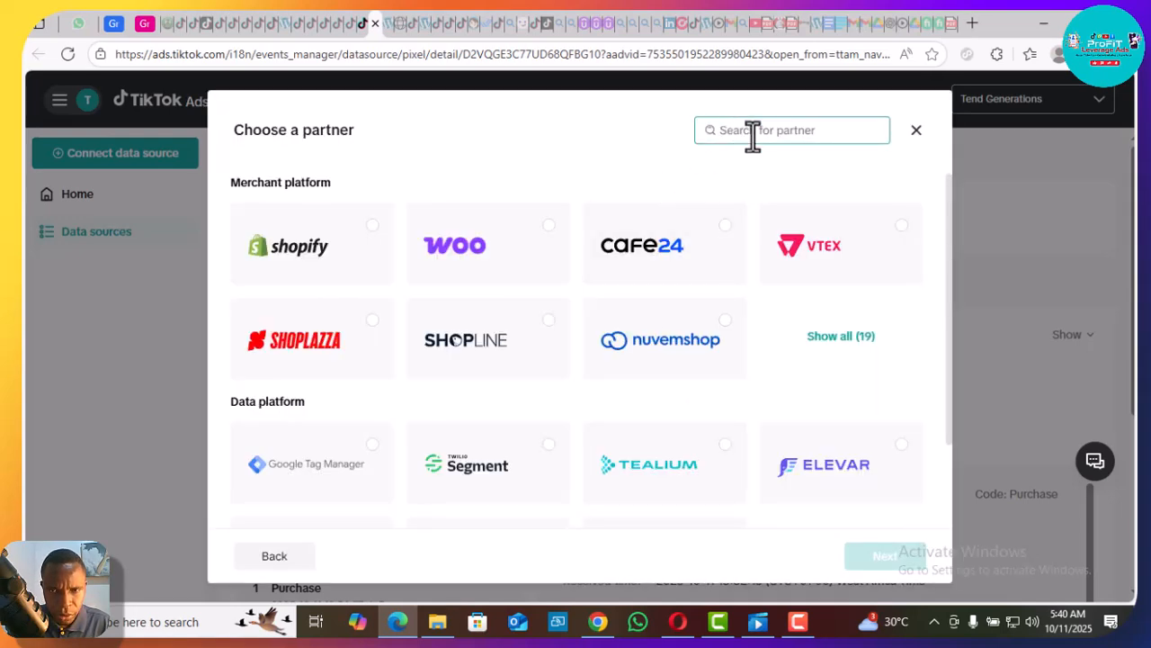
pyautogui.write('wo')
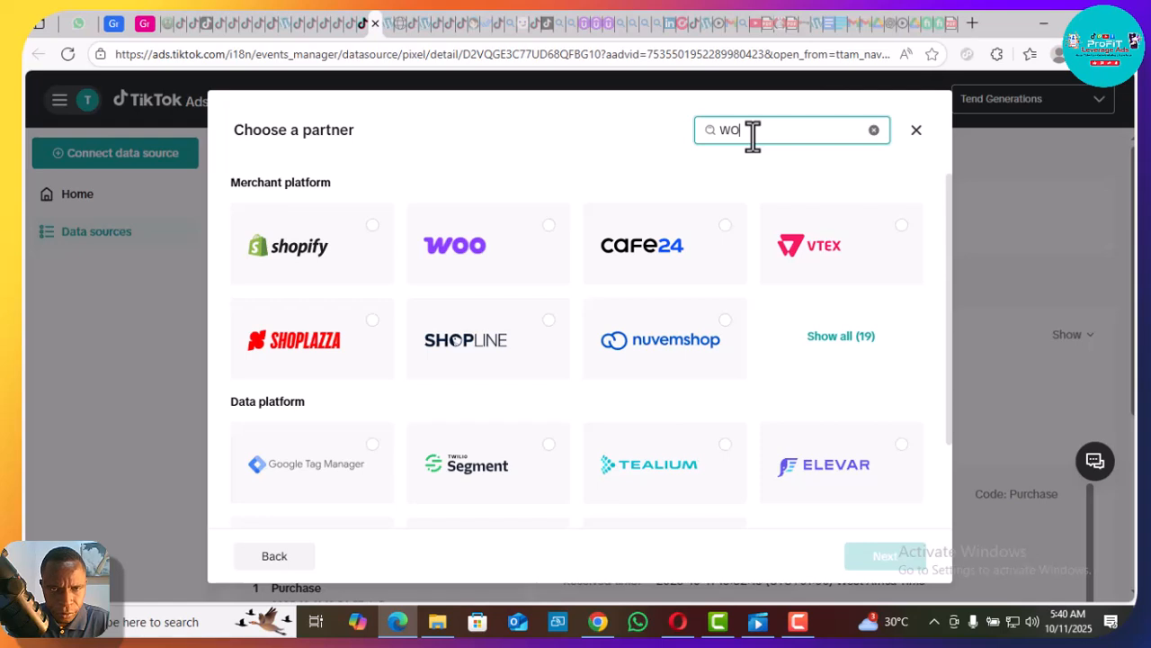
pyautogui.write('r')
pyautogui.click(291, 241)
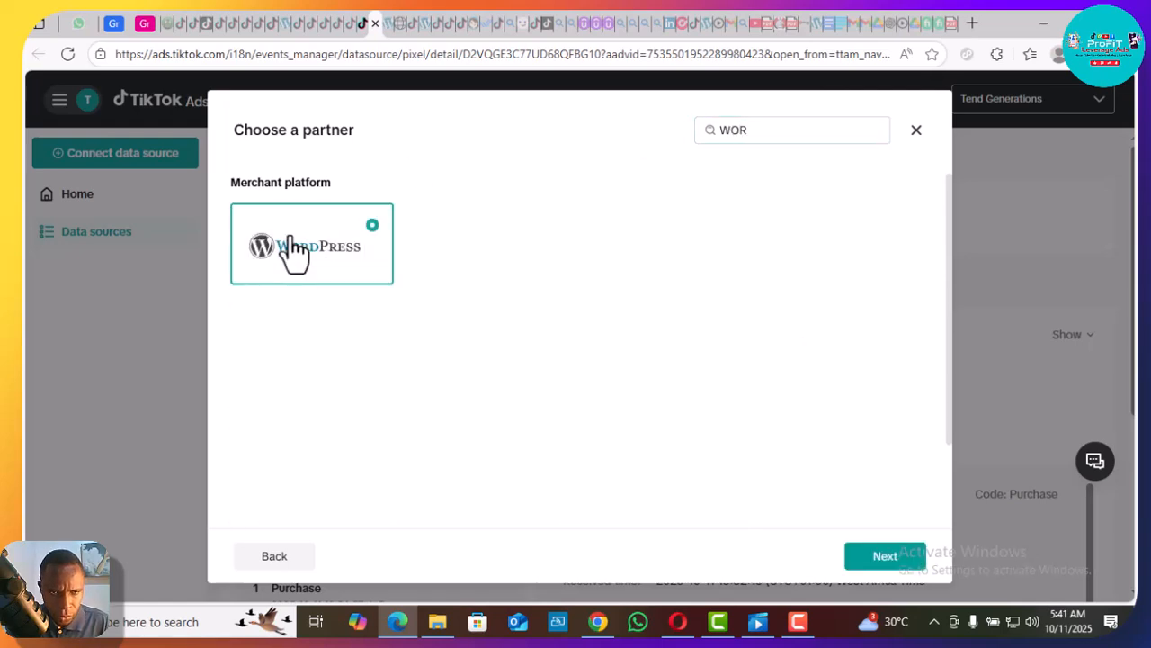
pyautogui.click(878, 555)
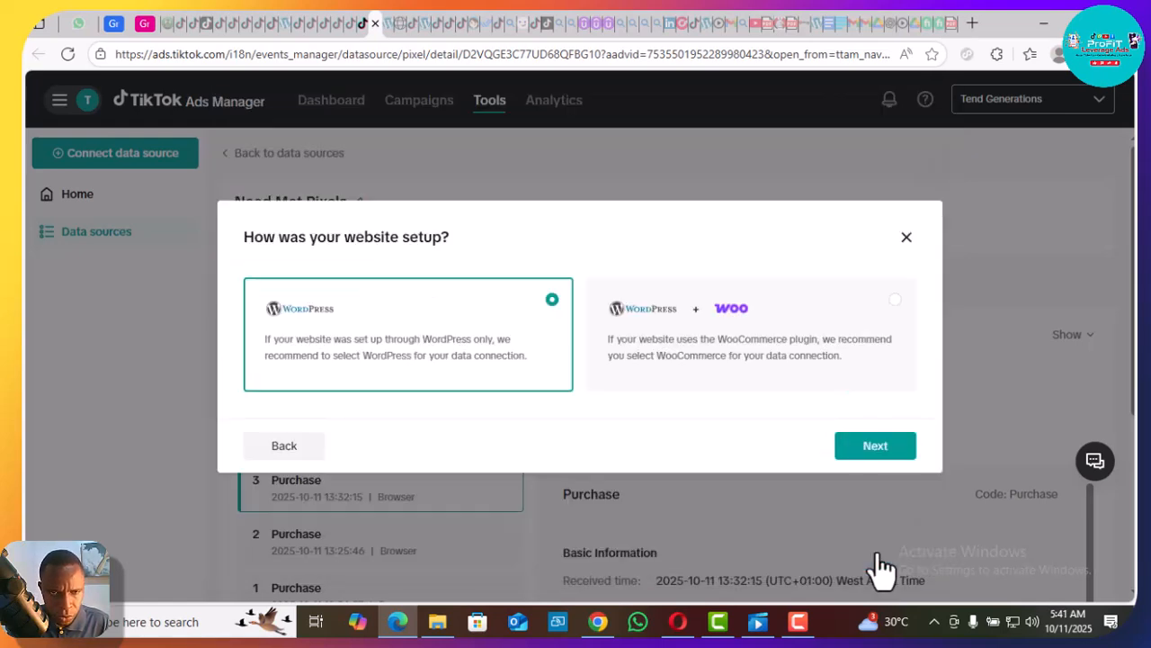
pyautogui.click(895, 450)
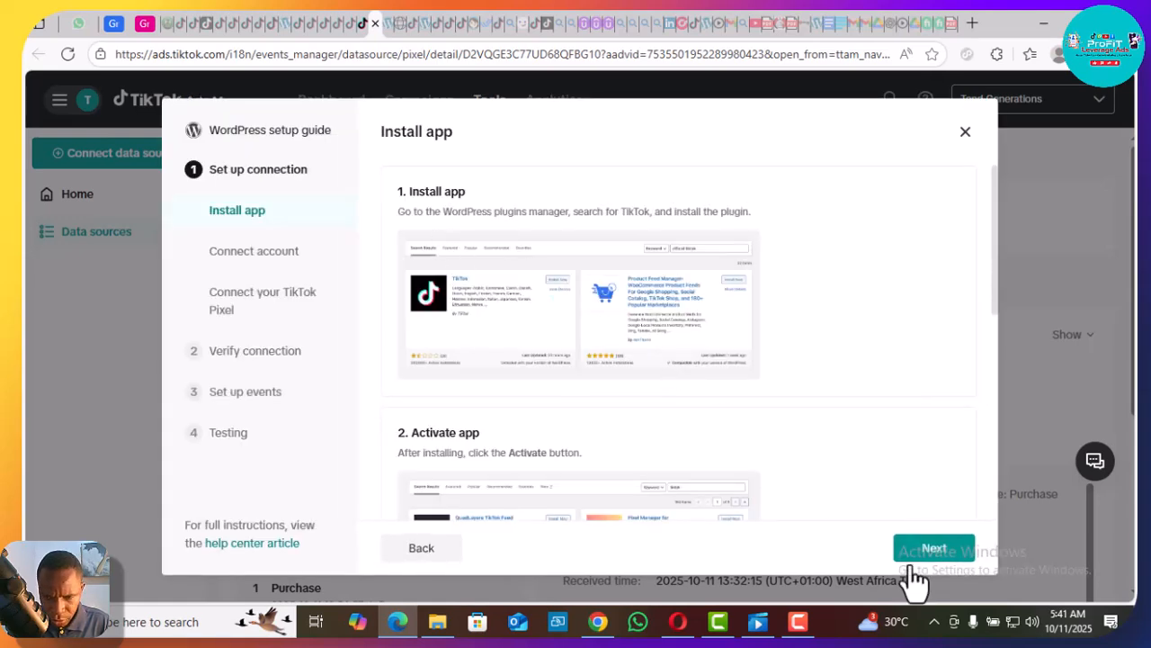
pyautogui.click(936, 551)
pyautogui.click(934, 551)
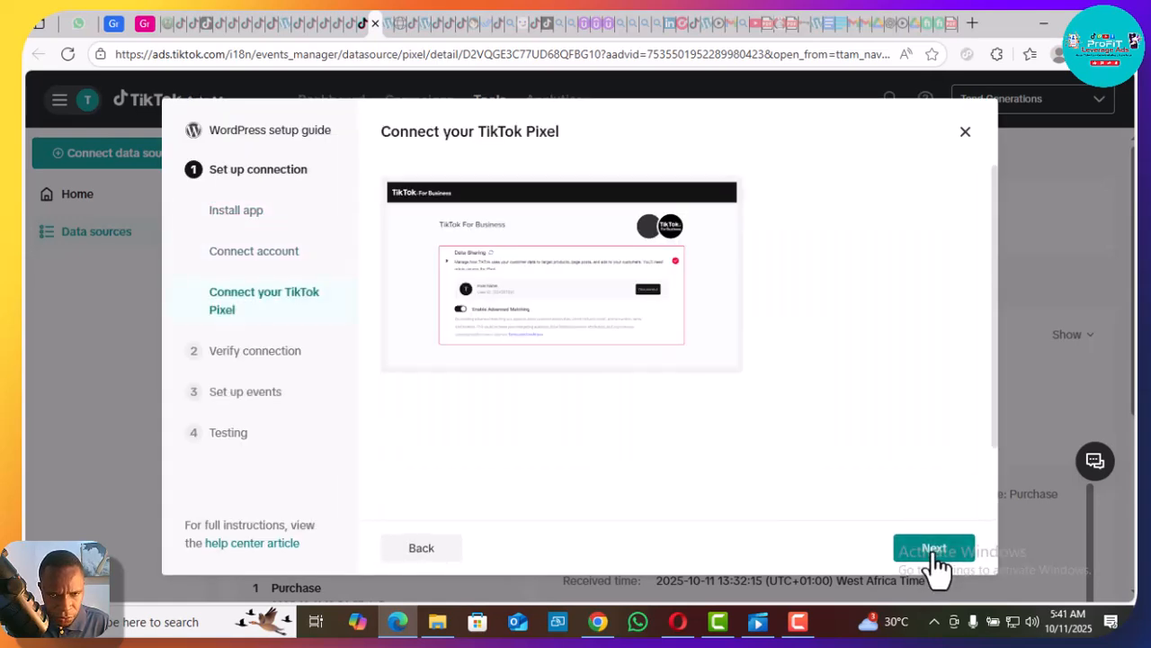
pyautogui.click(934, 551)
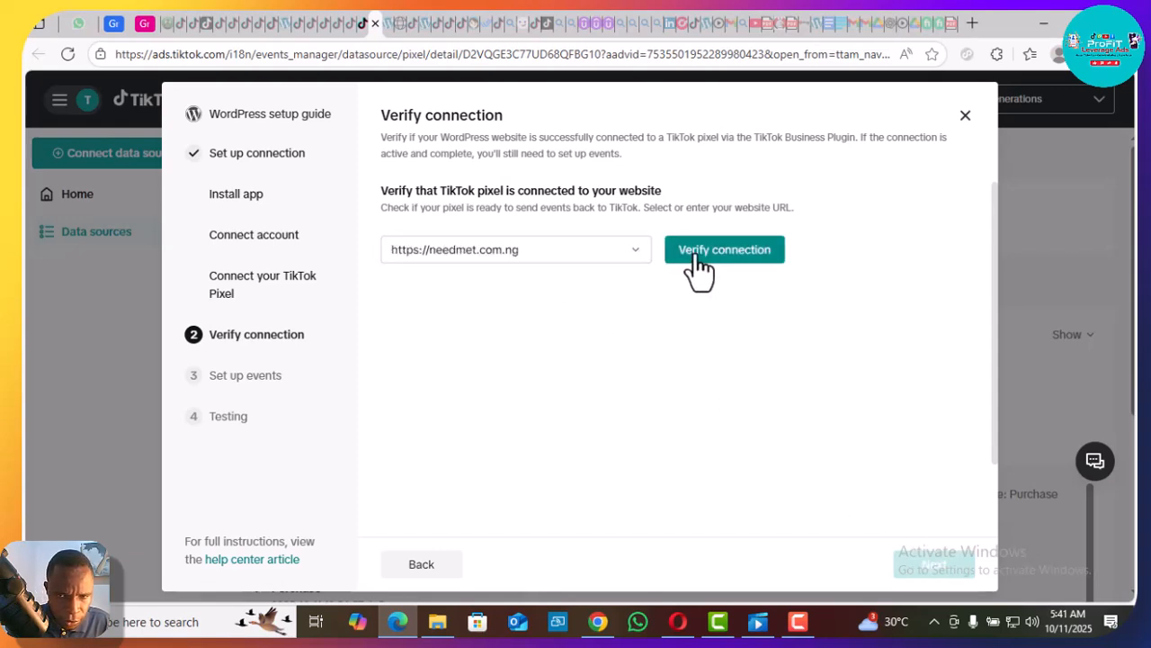
pyautogui.click(702, 257)
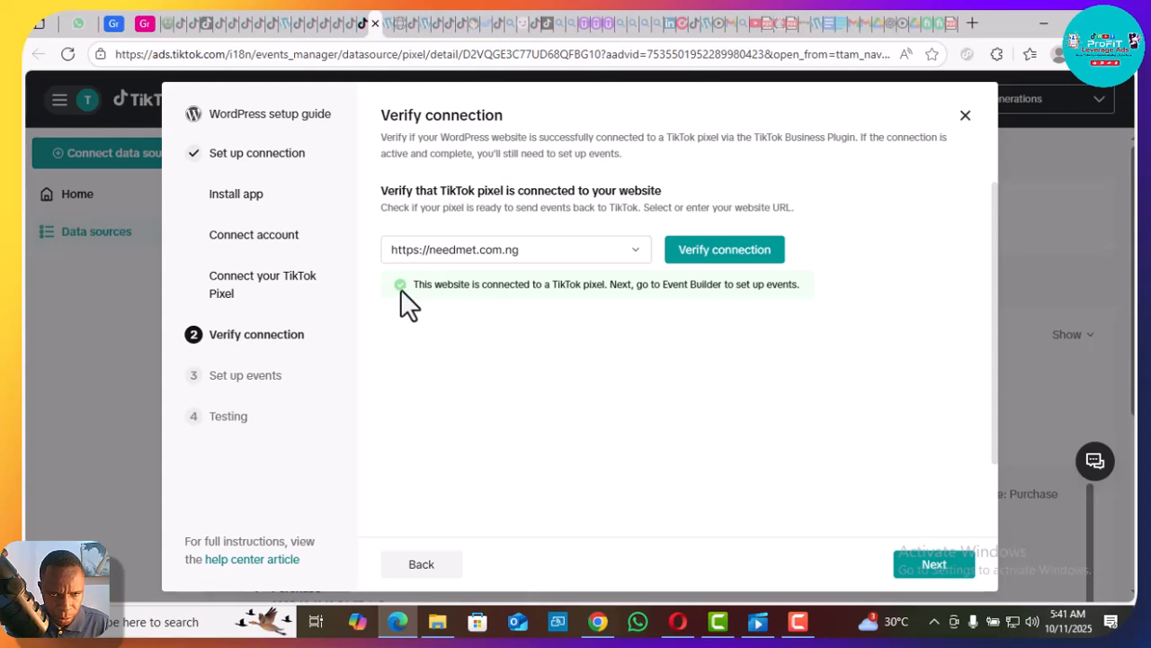
pyautogui.click(934, 567)
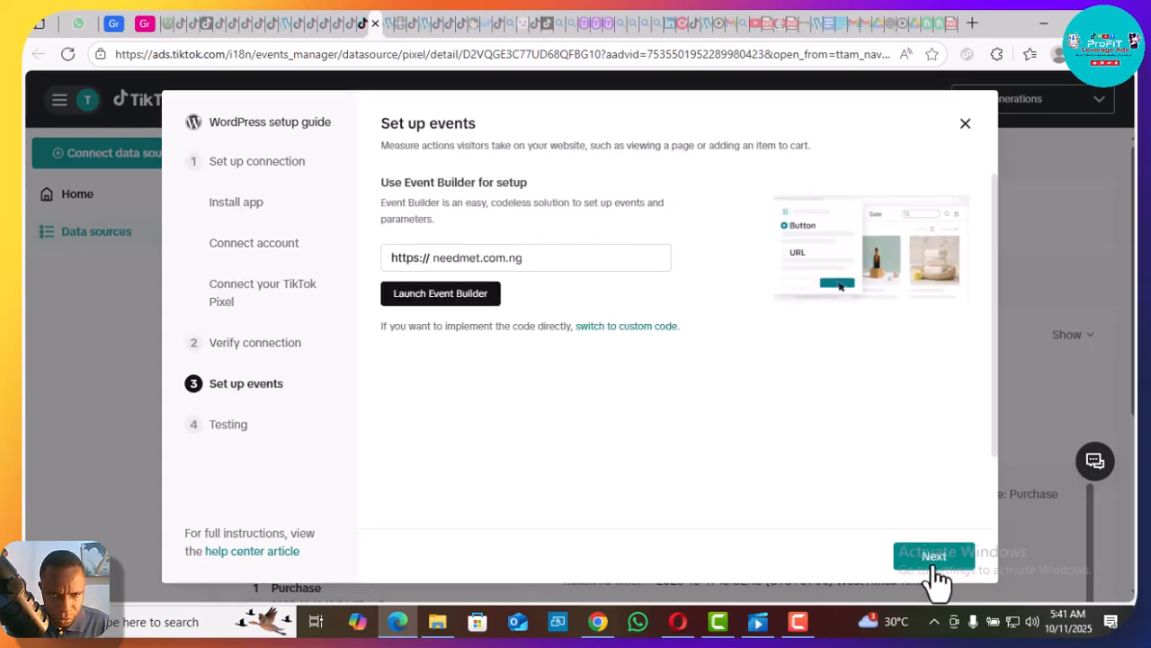
# - Set the event setup URL to needmet.com.ng/tame and launch Event Builder on that page
pyautogui.tripleClick(540, 257)
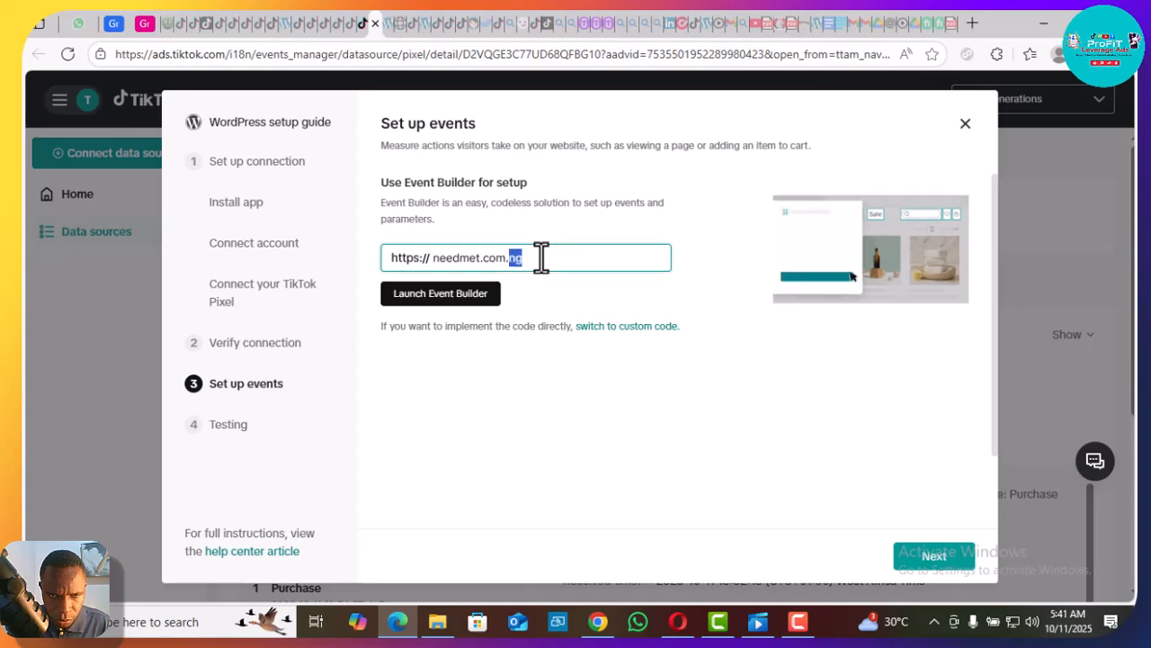
pyautogui.doubleClick(540, 258)
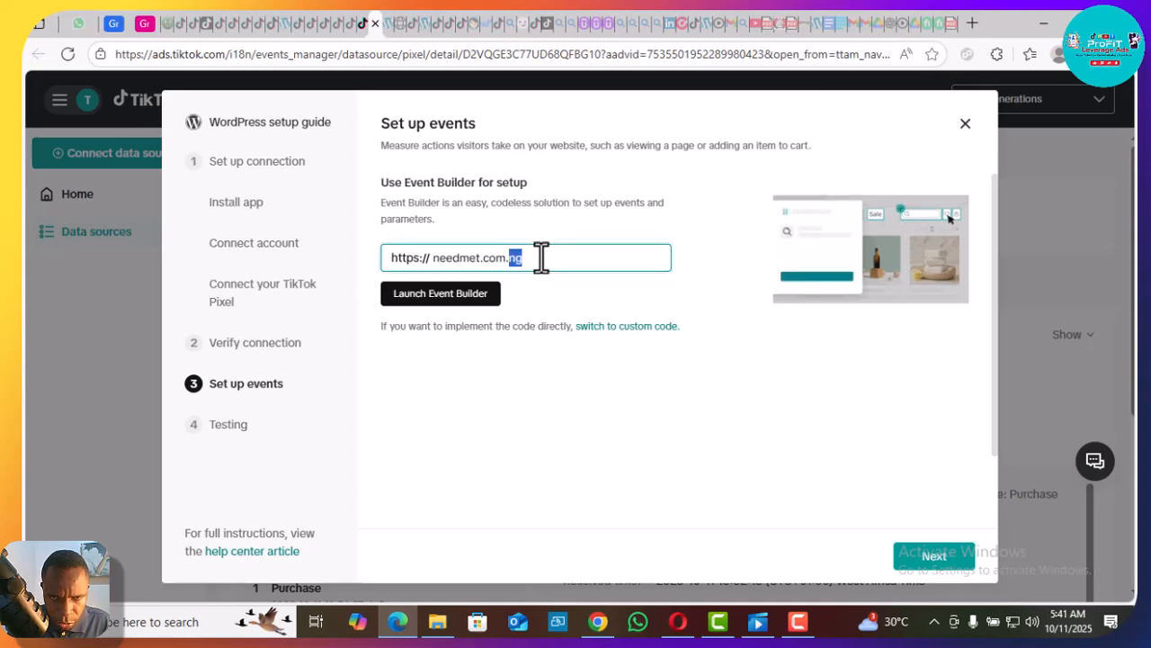
pyautogui.click(540, 258)
pyautogui.write('/')
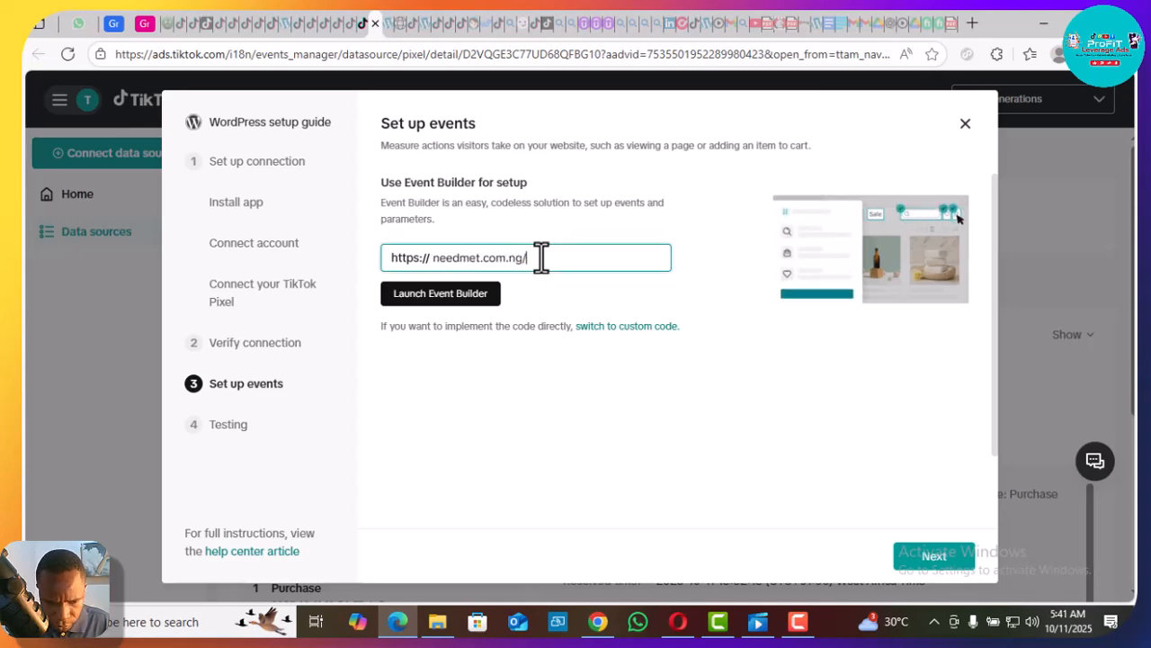
pyautogui.write('tame')
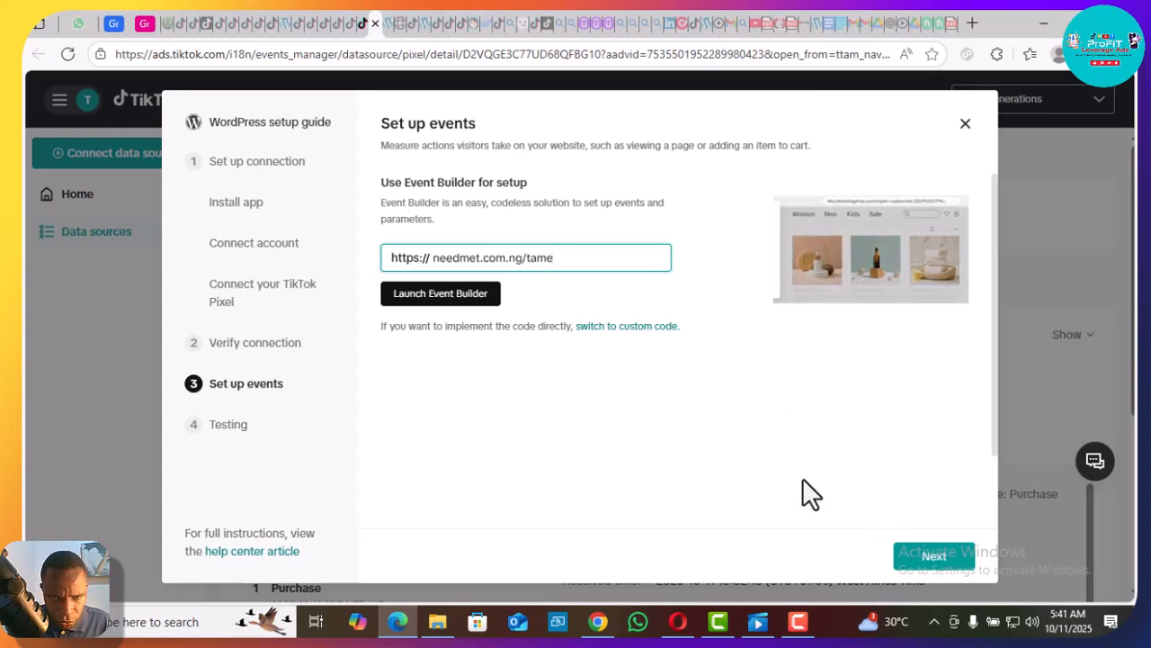
pyautogui.click(450, 293)
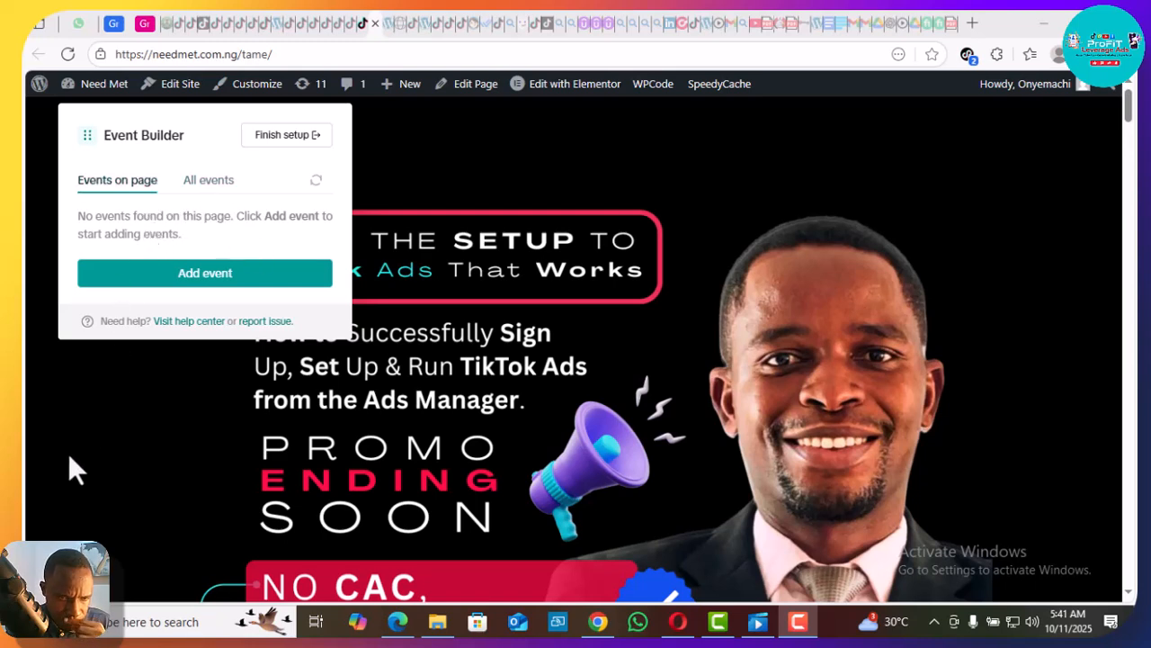
# - Add a new event that uses URL Visits as its tracking method
pyautogui.click(206, 276)
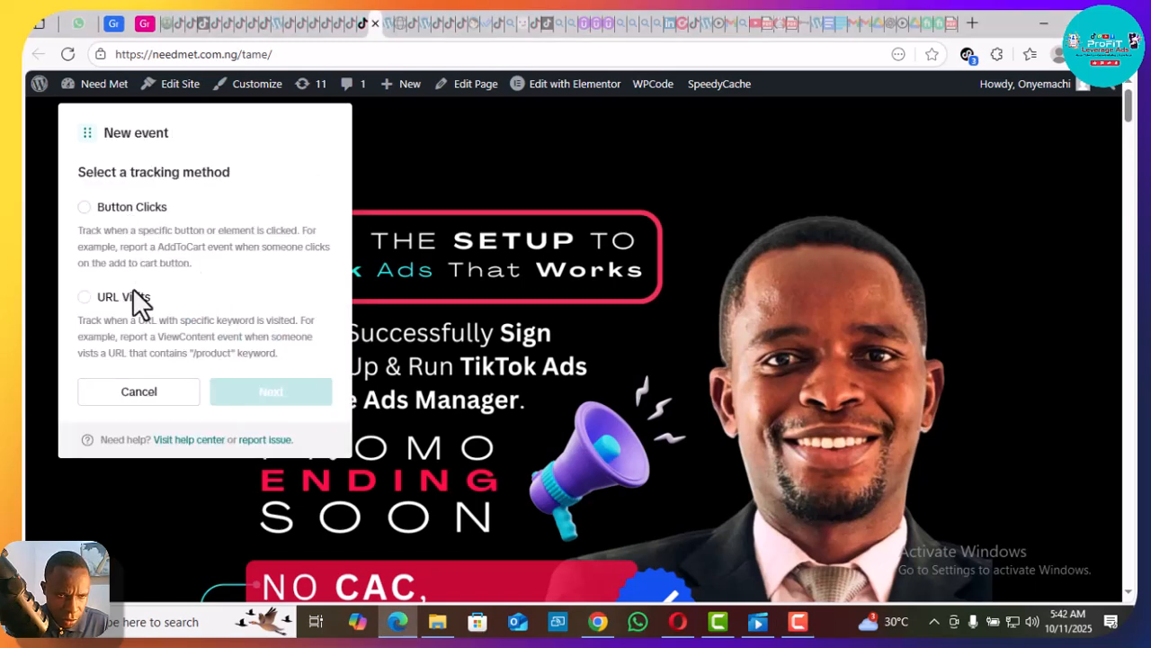
pyautogui.click(84, 298)
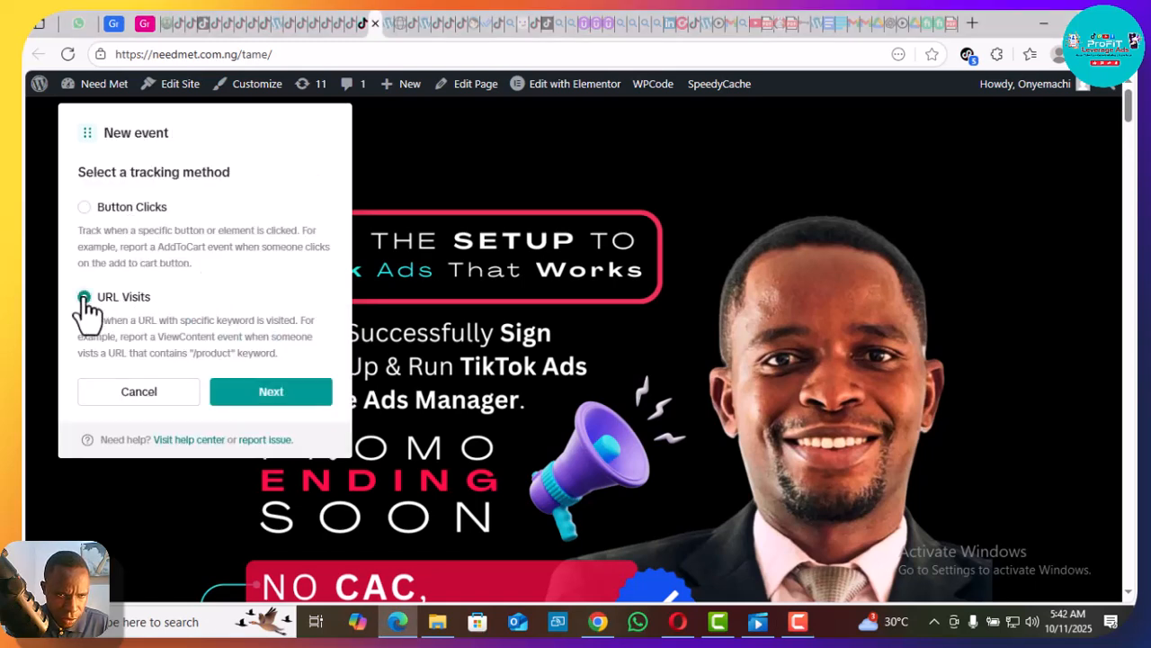
pyautogui.click(270, 395)
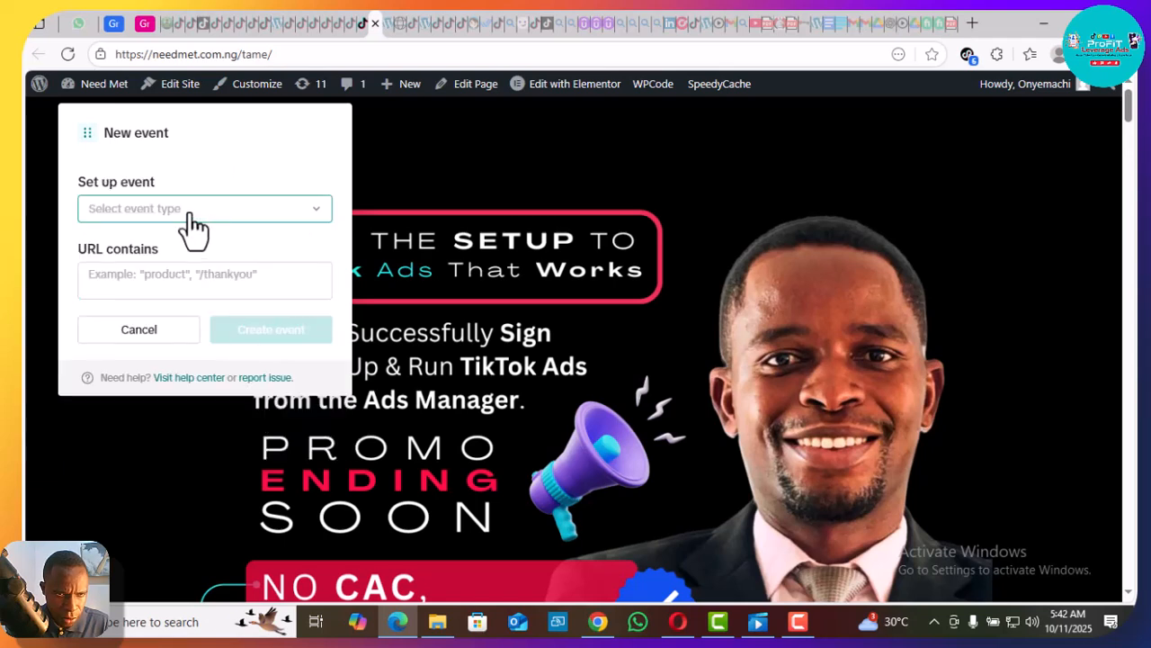
# - Set the new event's type to Lead and its URL keyword to tame
pyautogui.click(192, 220)
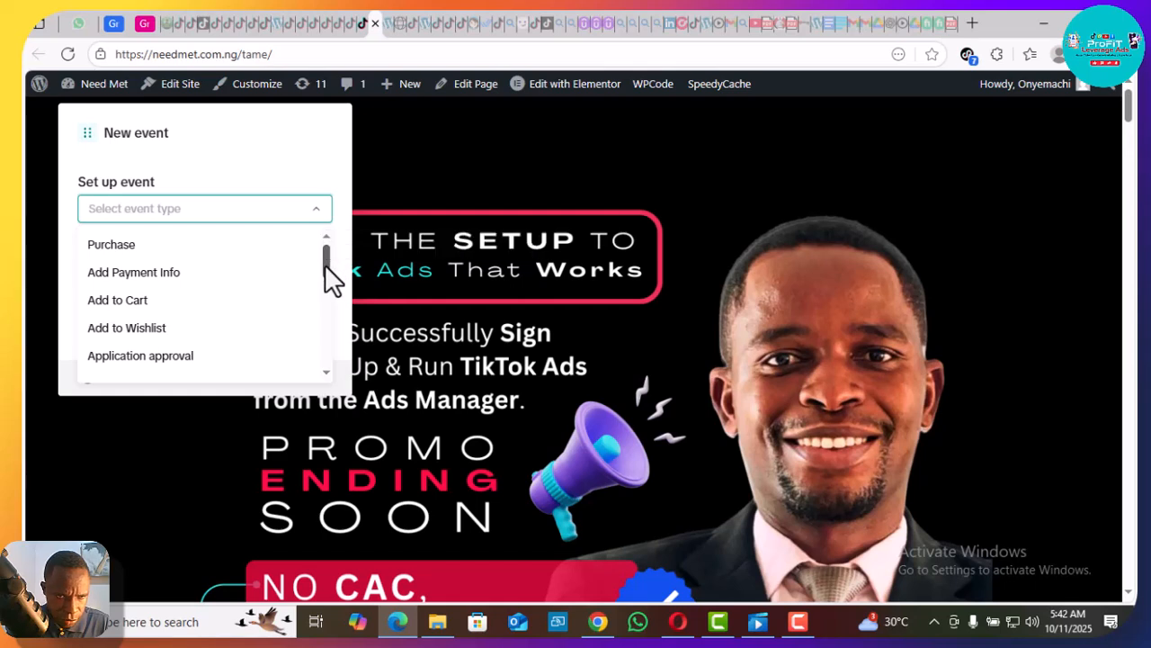
pyautogui.moveTo(325, 264); pyautogui.dragTo(319, 326)
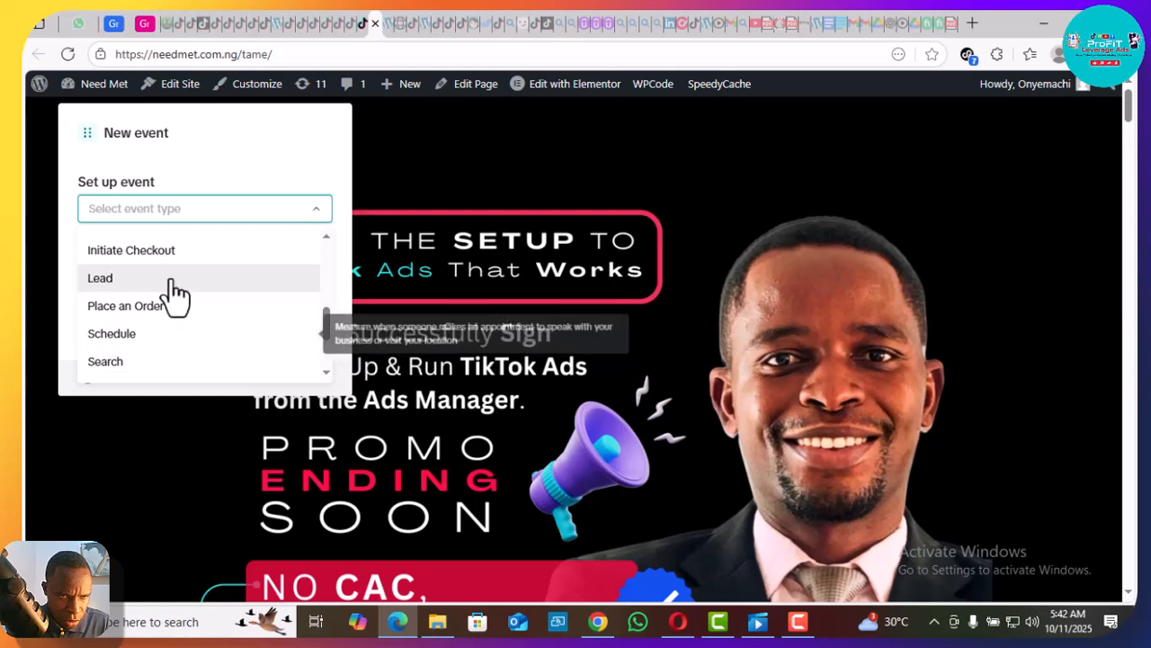
pyautogui.click(115, 281)
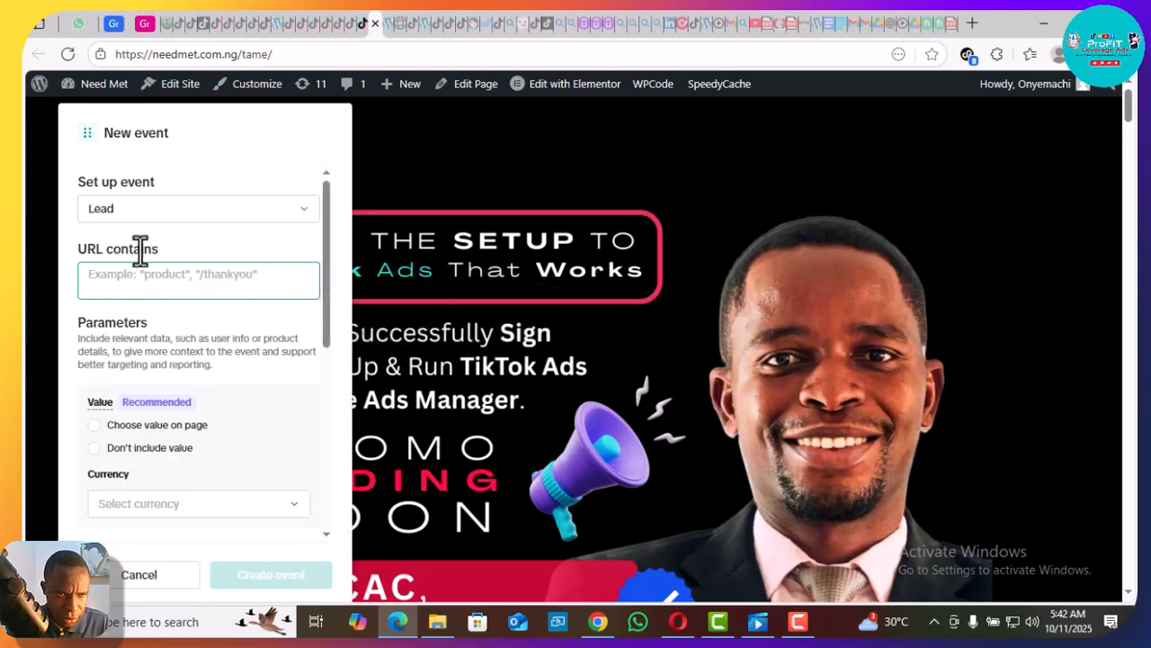
pyautogui.click(169, 275)
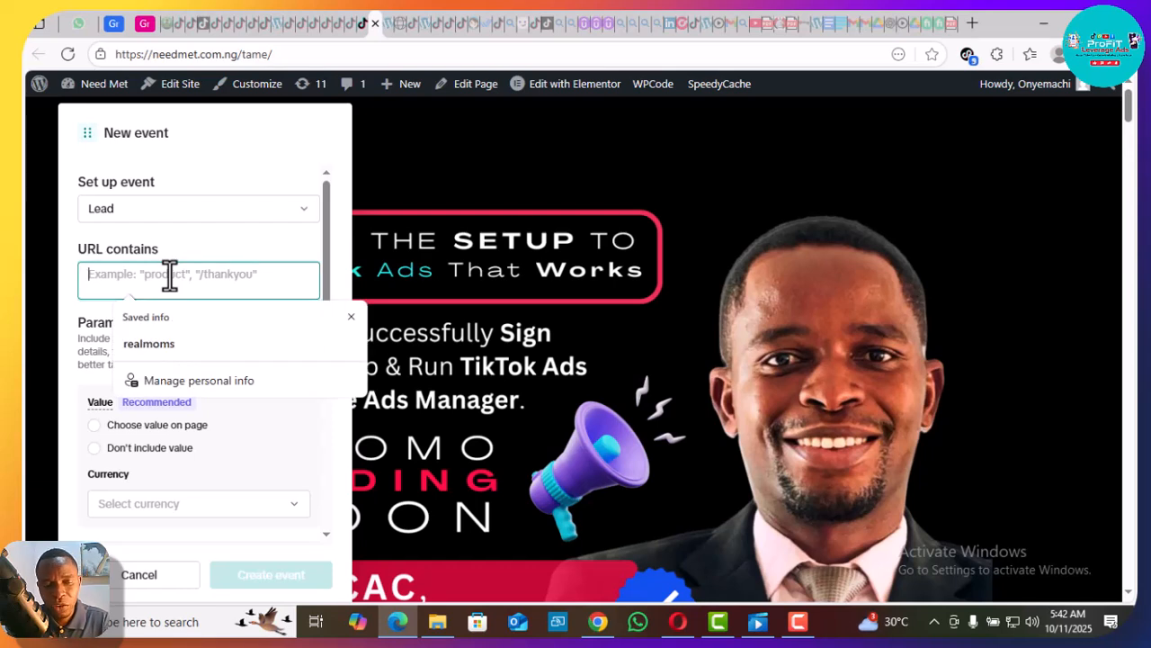
pyautogui.write('tame')
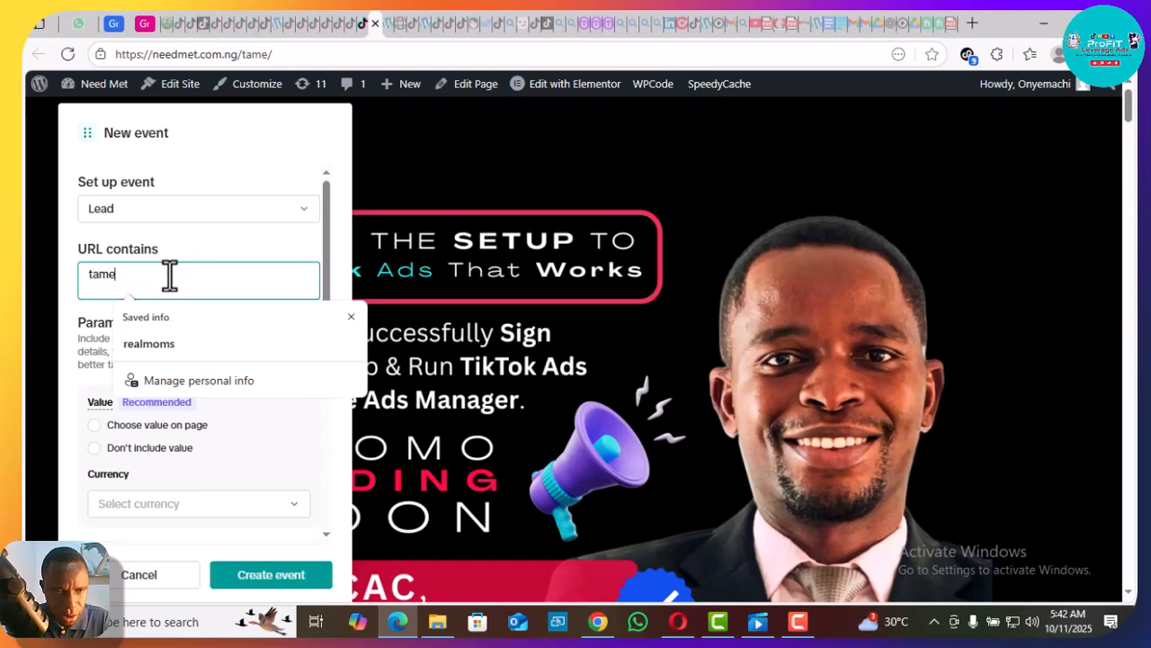
pyautogui.click(265, 236)
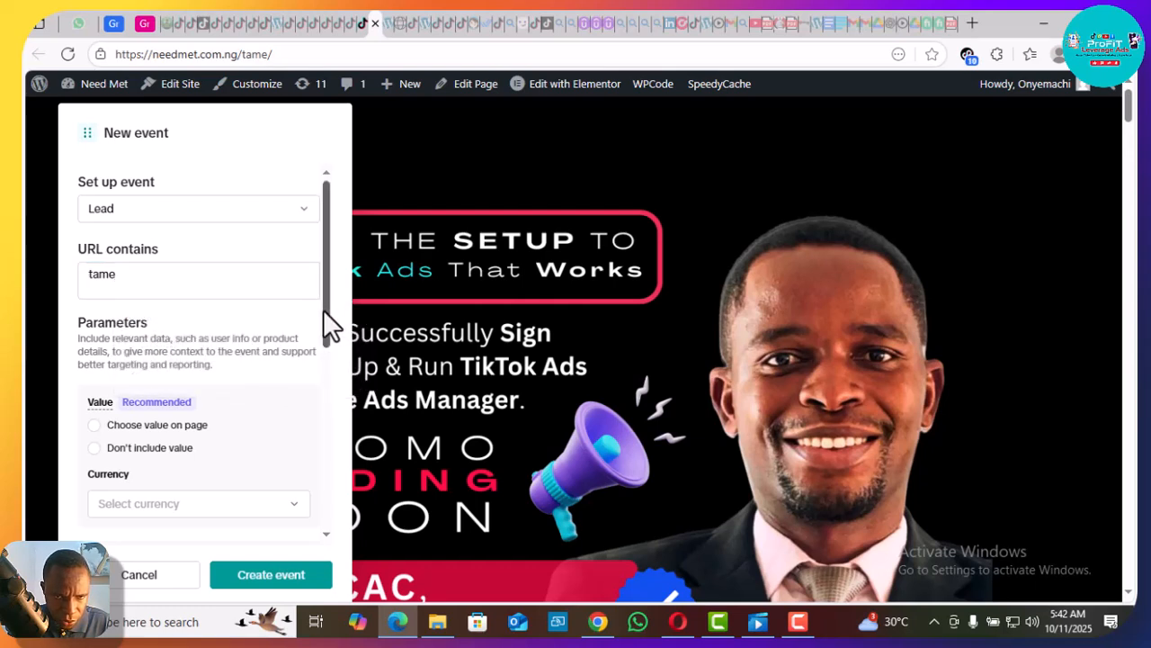
# - Create the Lead event with its parameters left unchanged, and list all events set up in Event Builder
pyautogui.moveTo(324, 309); pyautogui.dragTo(325, 345)
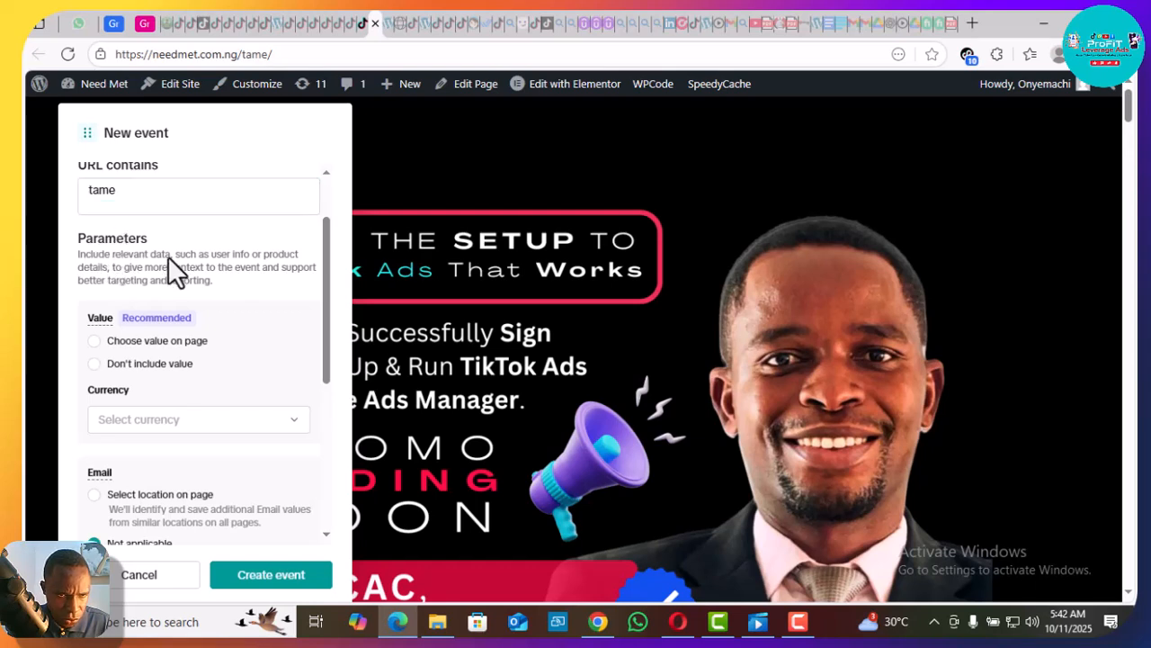
pyautogui.moveTo(327, 267); pyautogui.dragTo(319, 352)
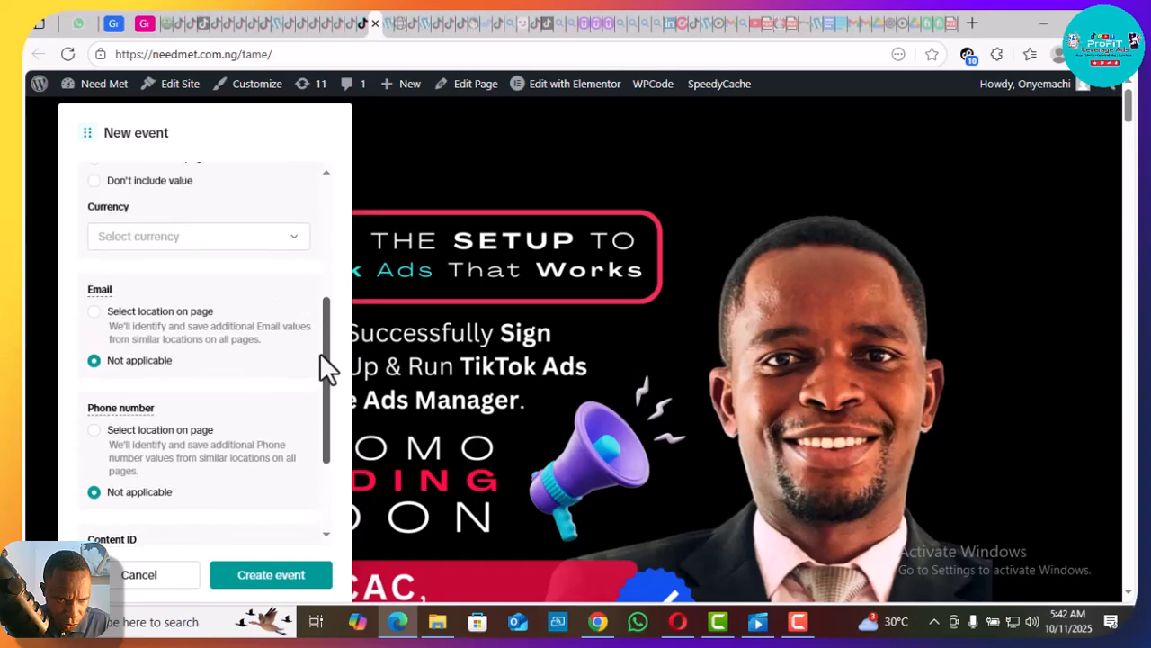
pyautogui.click(266, 577)
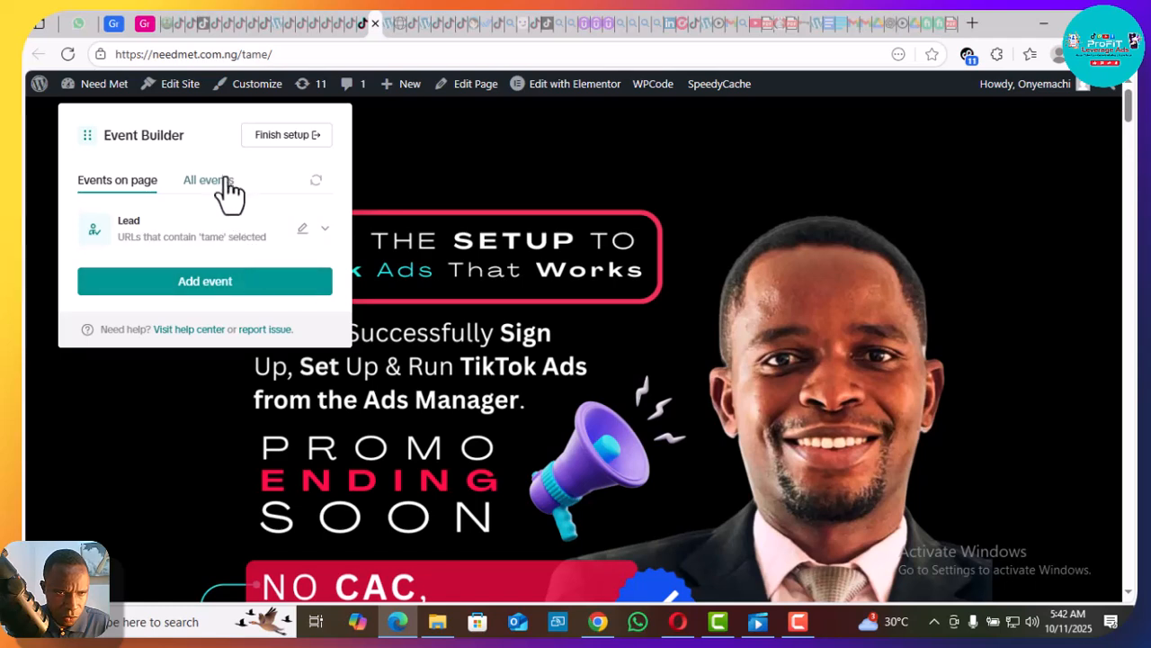
pyautogui.click(226, 182)
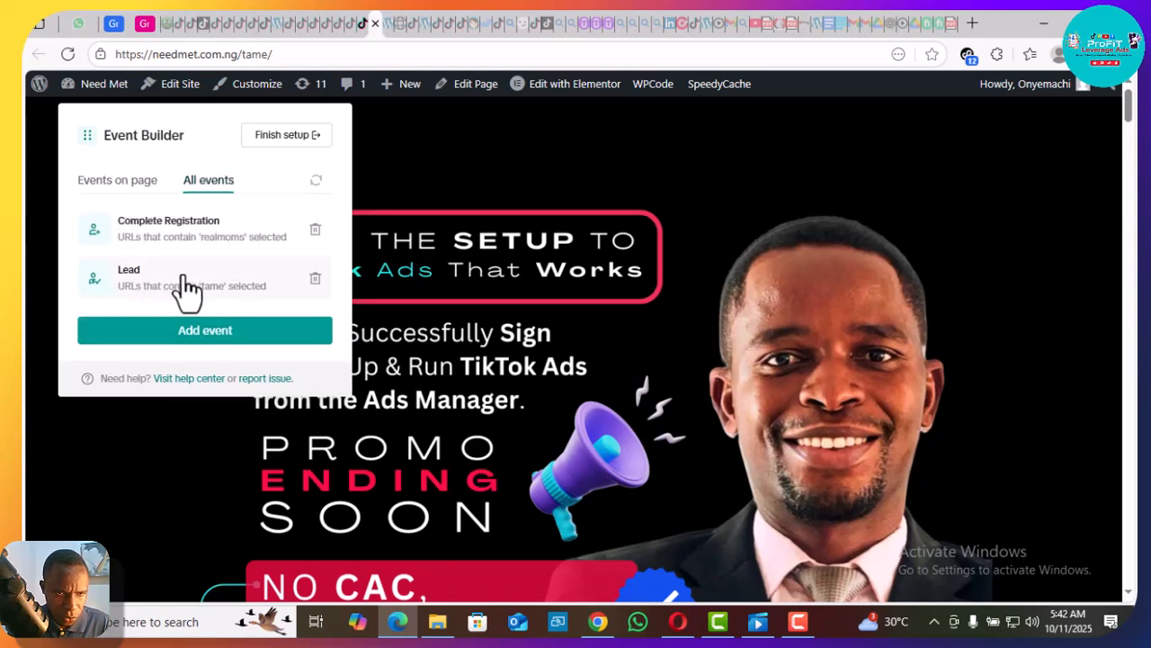
# - Finish and exit Event Builder, and continue the WordPress setup guide through the Testing stage to test events
pyautogui.click(279, 136)
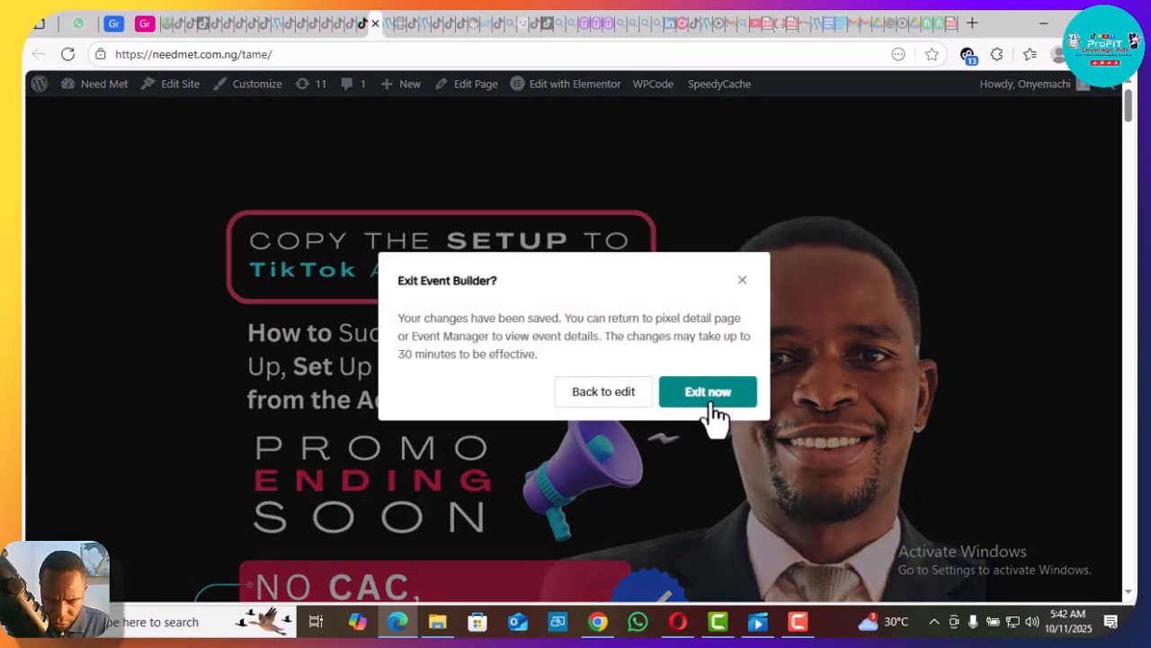
pyautogui.click(710, 393)
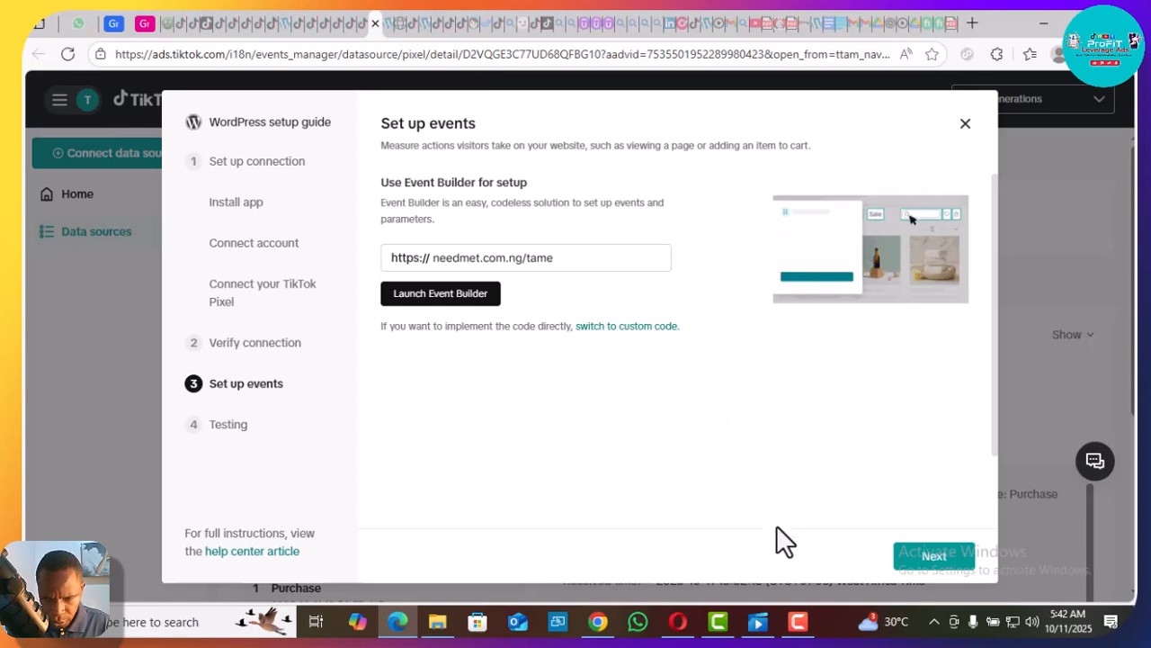
pyautogui.click(947, 563)
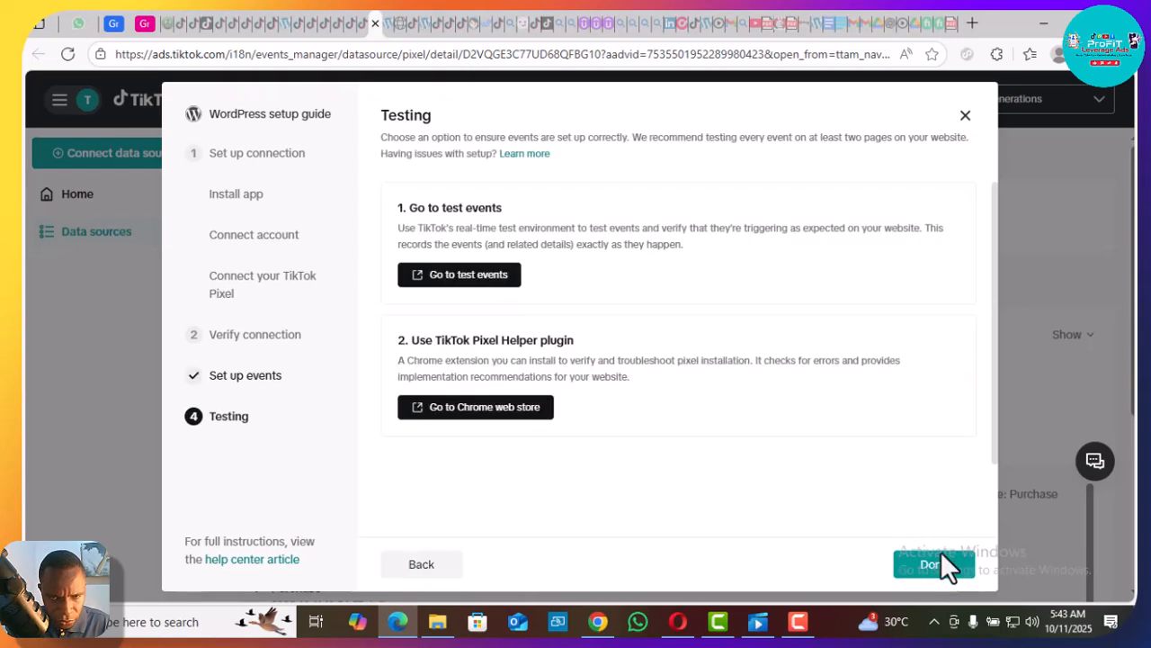
pyautogui.click(466, 282)
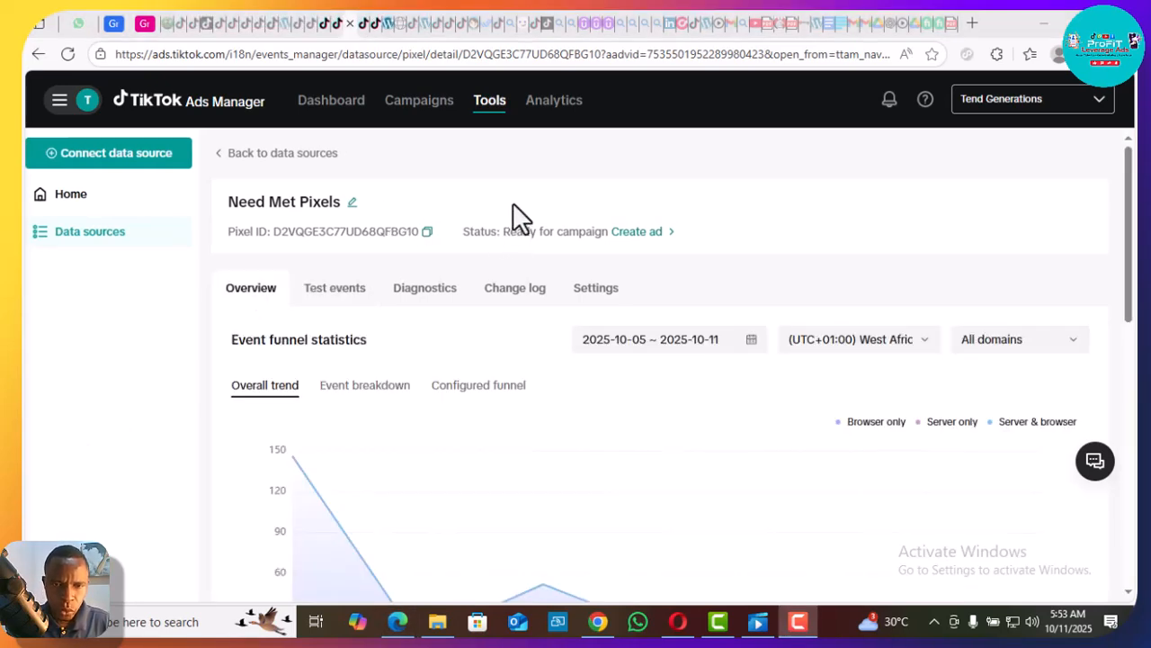
# - Examine the Need Met Pixels overview, including the event types, their status, connection methods and total events
pyautogui.scroll(-1, 502, 192)
pyautogui.scroll(-7, 502, 190)
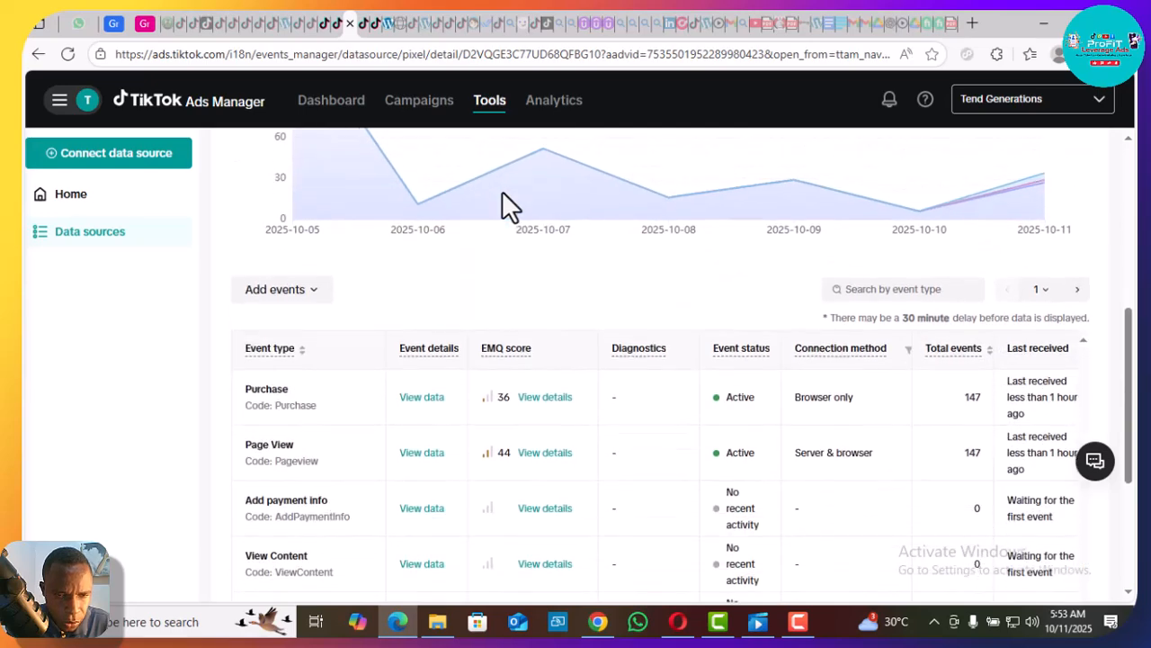
pyautogui.scroll(-1, 502, 191)
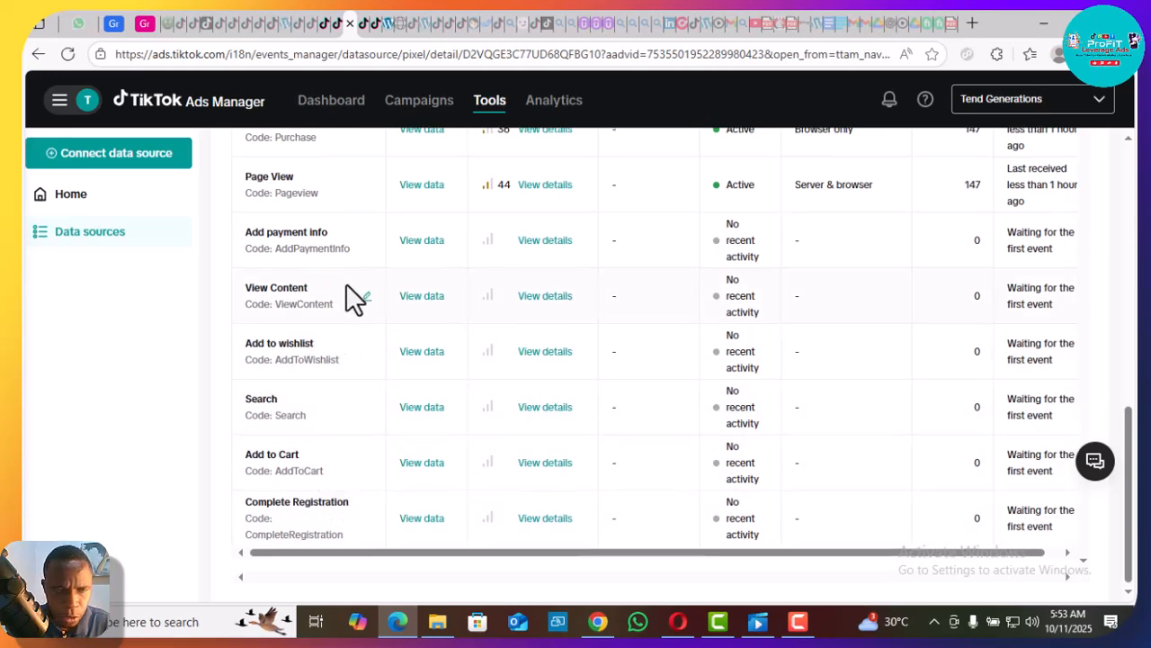
pyautogui.scroll(1, 351, 297)
pyautogui.scroll(4, 345, 283)
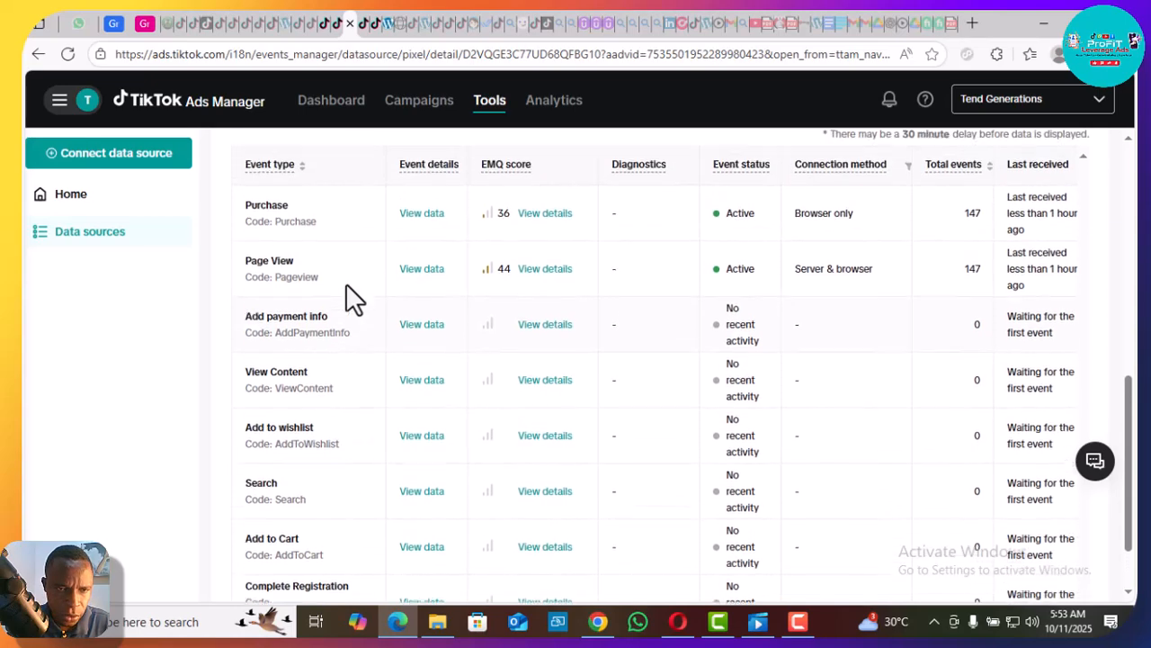
pyautogui.scroll(1, 345, 283)
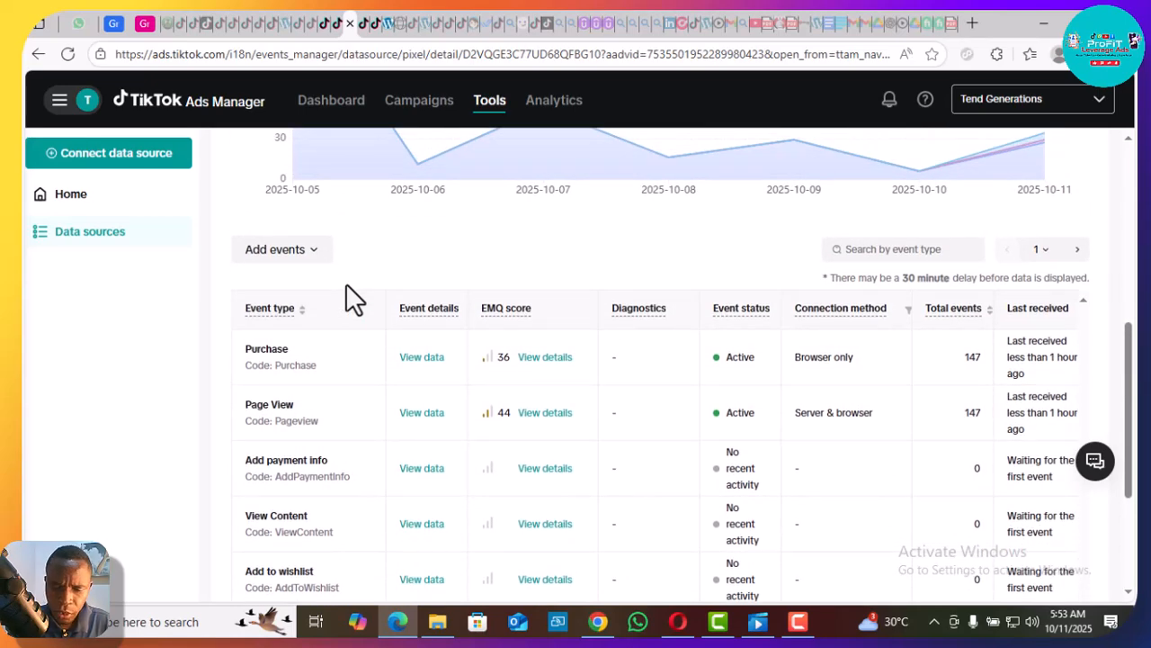
pyautogui.scroll(-1, 345, 283)
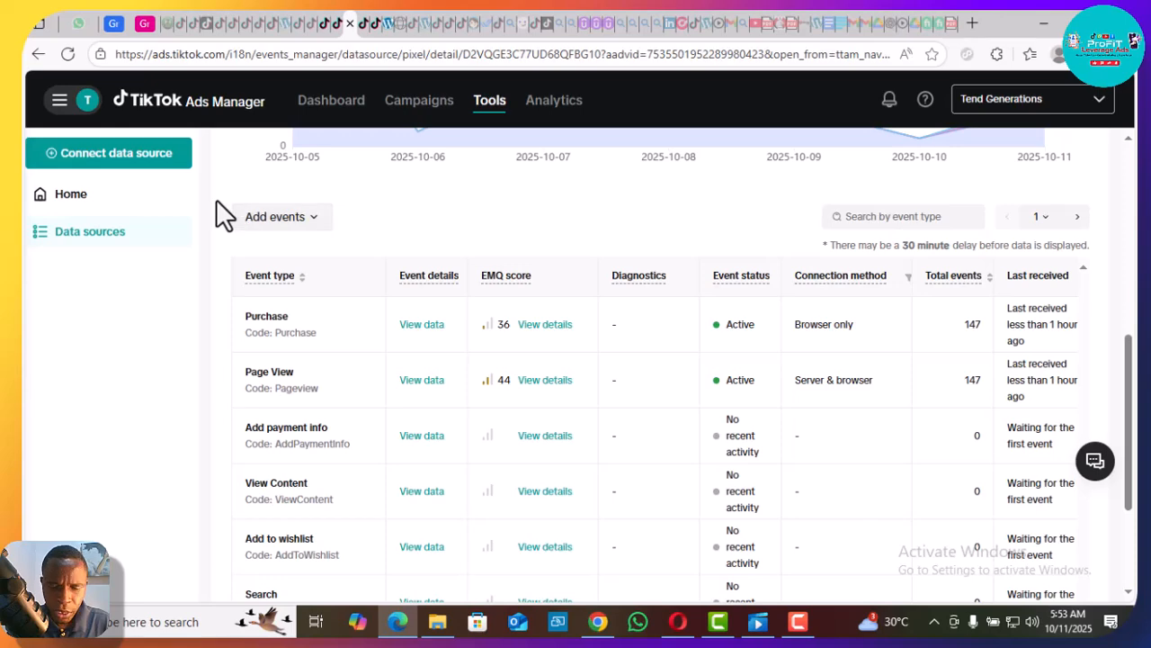
pyautogui.scroll(5, 216, 199)
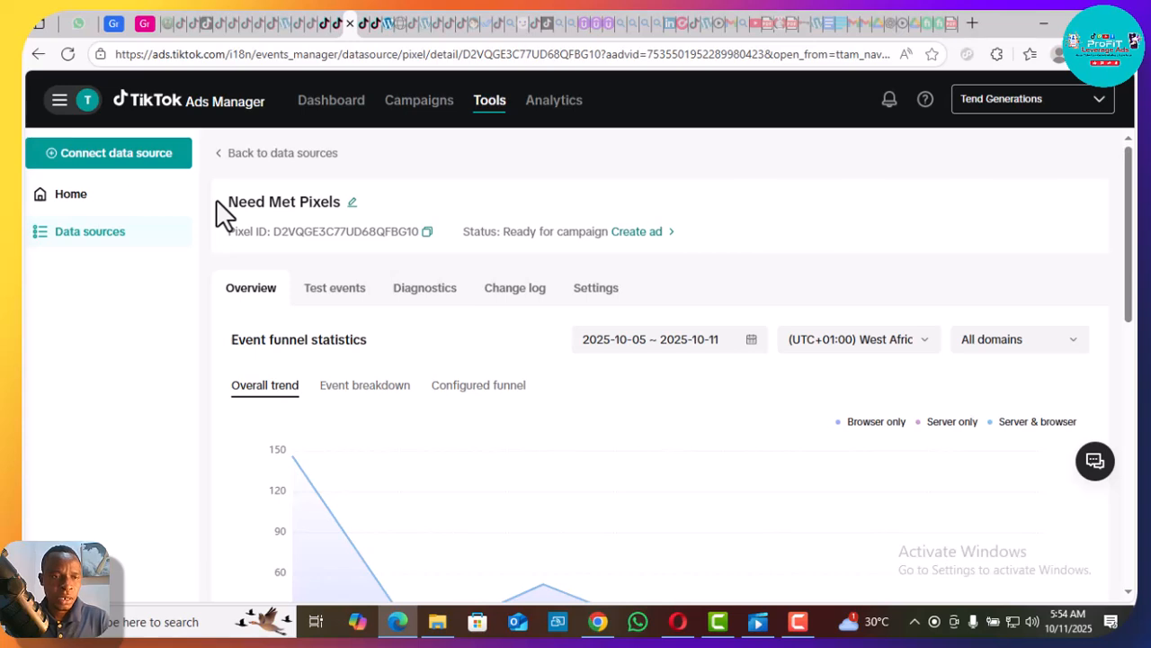
# - Review the data sources list and the tasks and datasets overview on the Events Manager home page
pyautogui.click(94, 245)
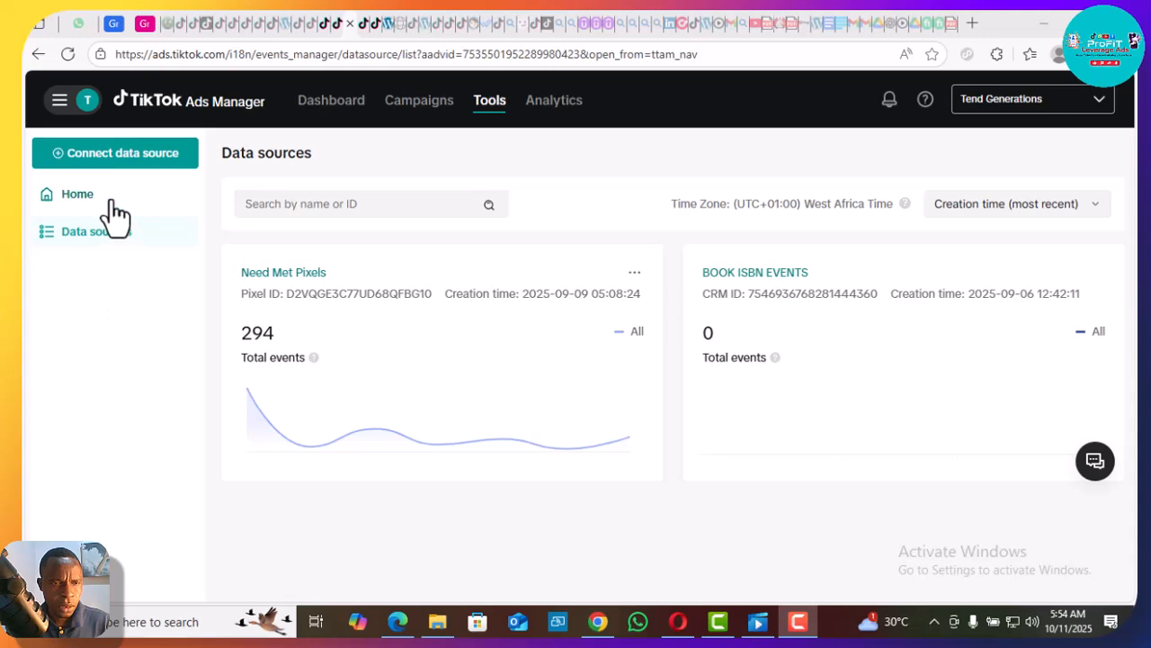
pyautogui.click(79, 198)
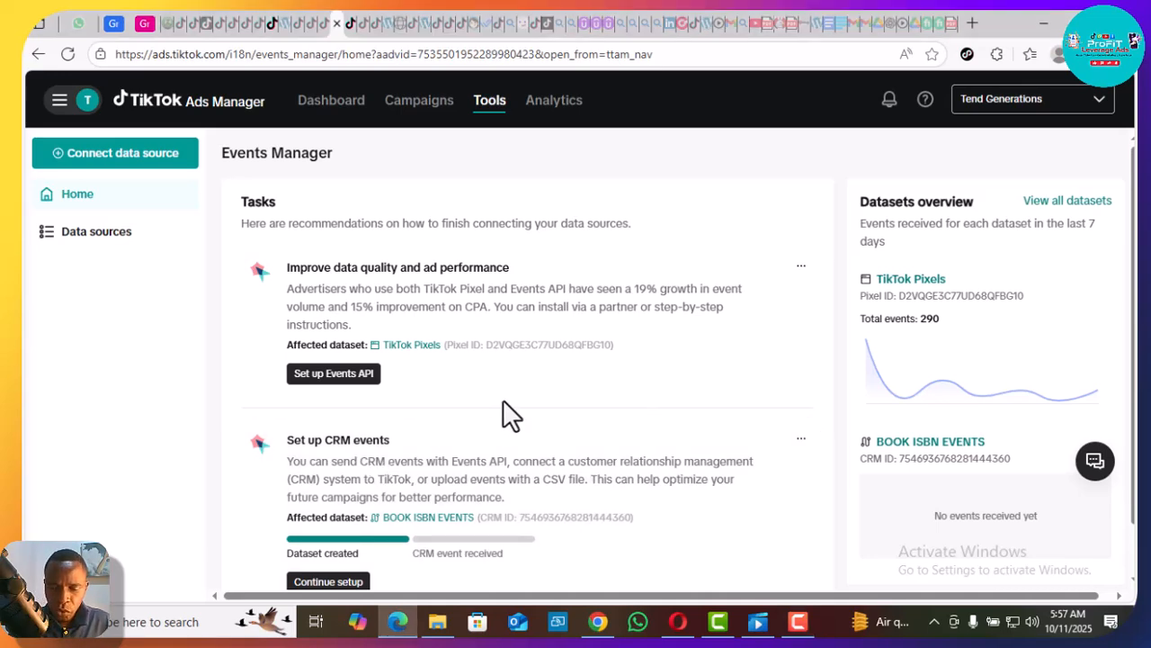
pyautogui.scroll(-1, 503, 399)
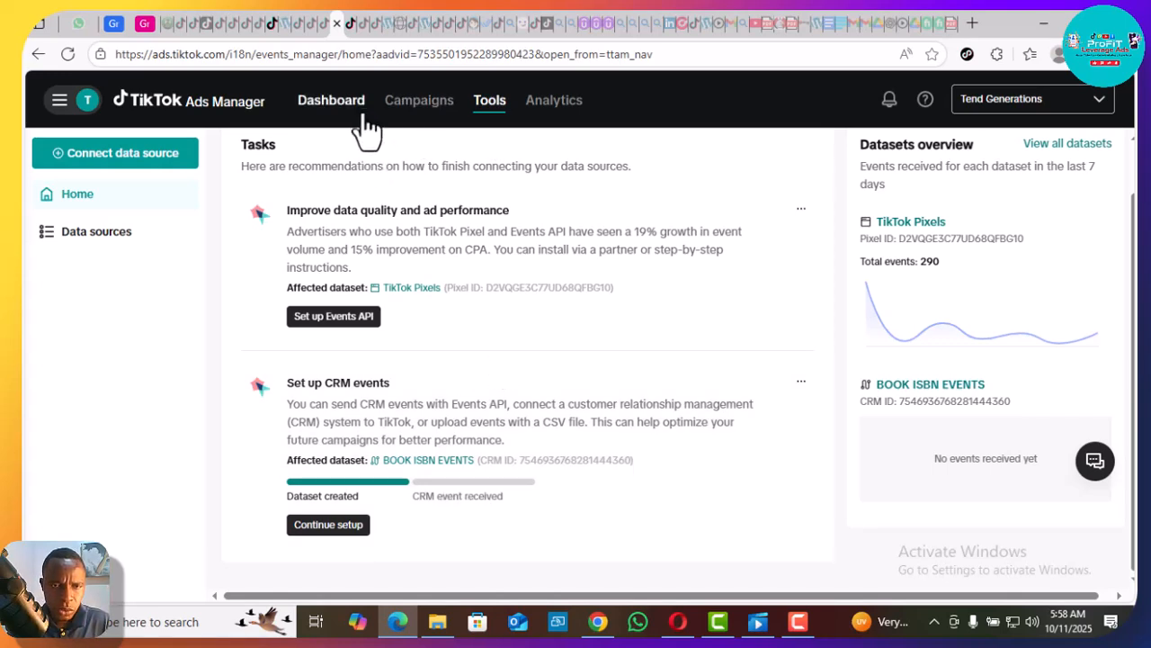
pyautogui.click(414, 108)
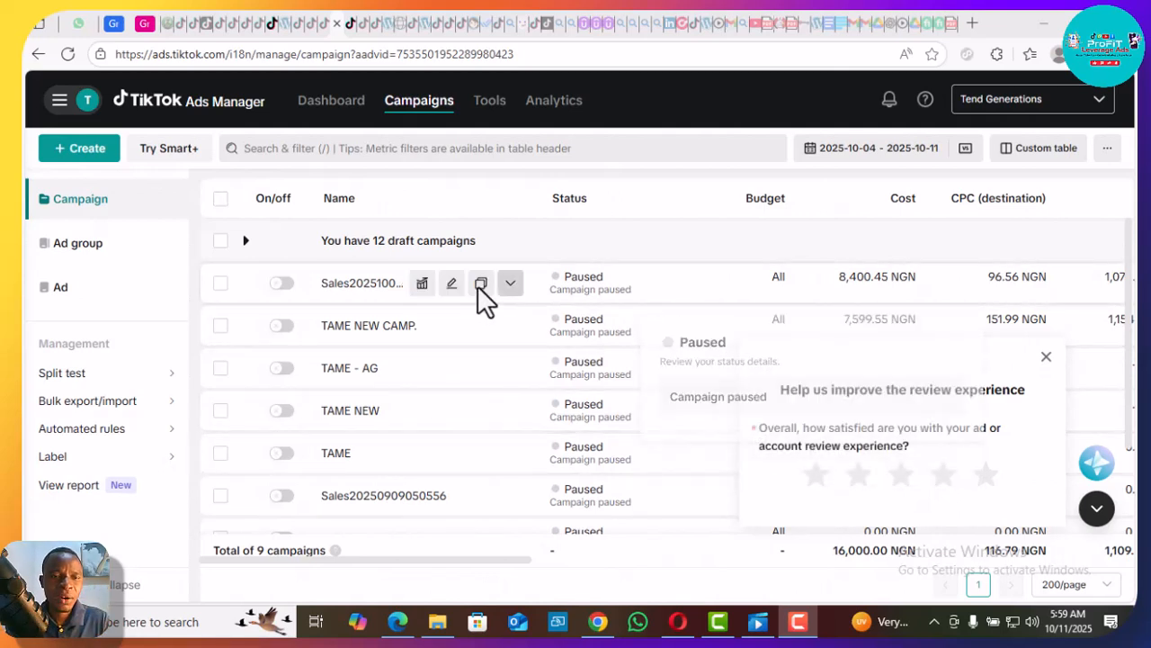
pyautogui.click(282, 284)
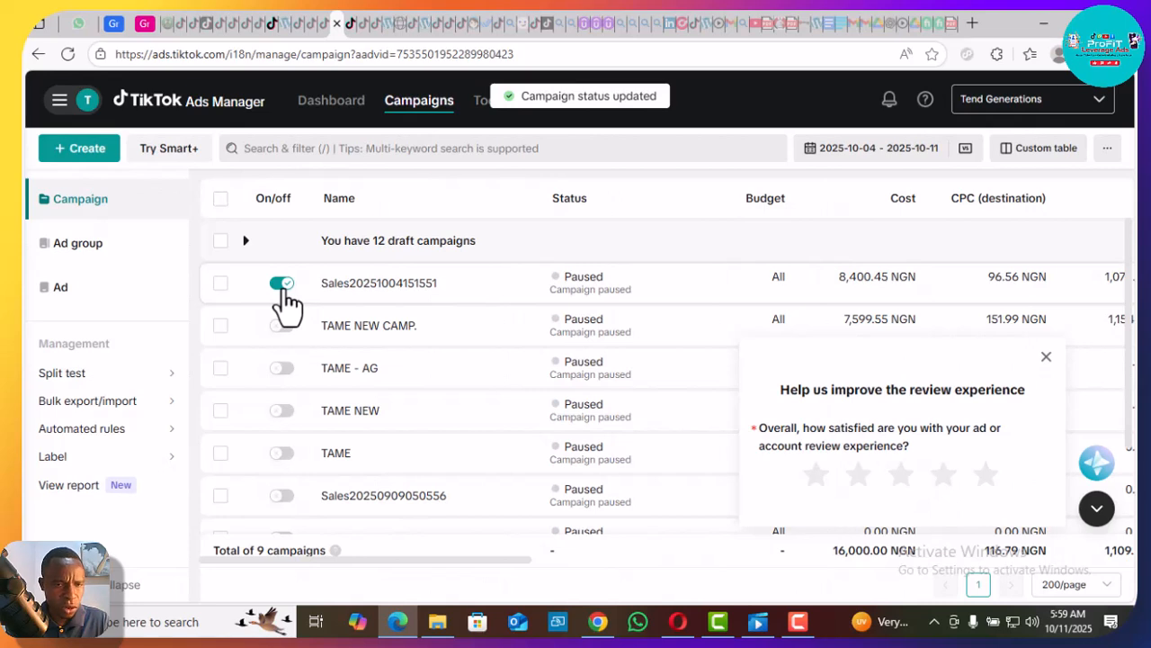
pyautogui.click(283, 285)
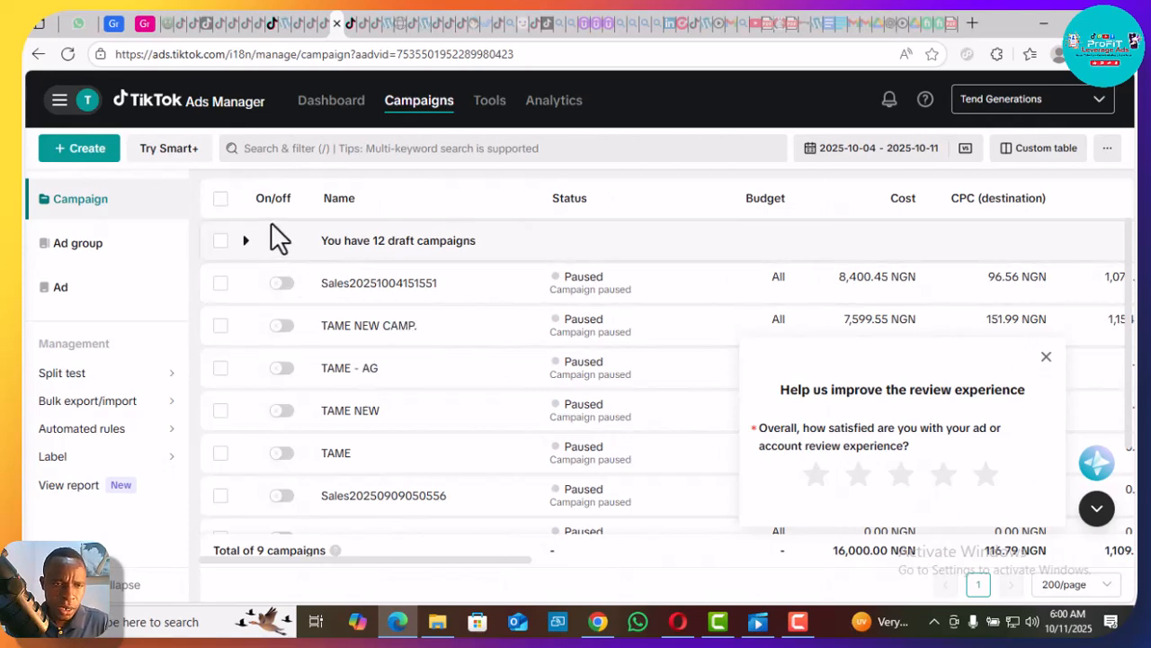
# - Create a new campaign with the Sales objective, Website destination and Manual campaign type, and continue to the ad group
pyautogui.click(93, 160)
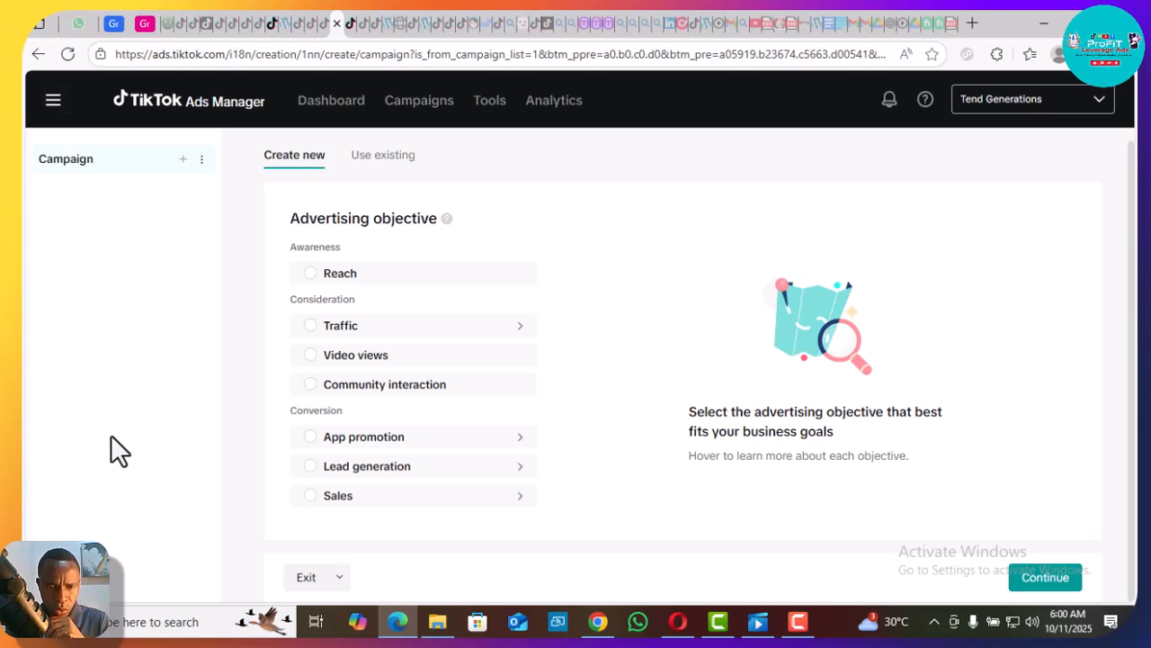
pyautogui.click(306, 496)
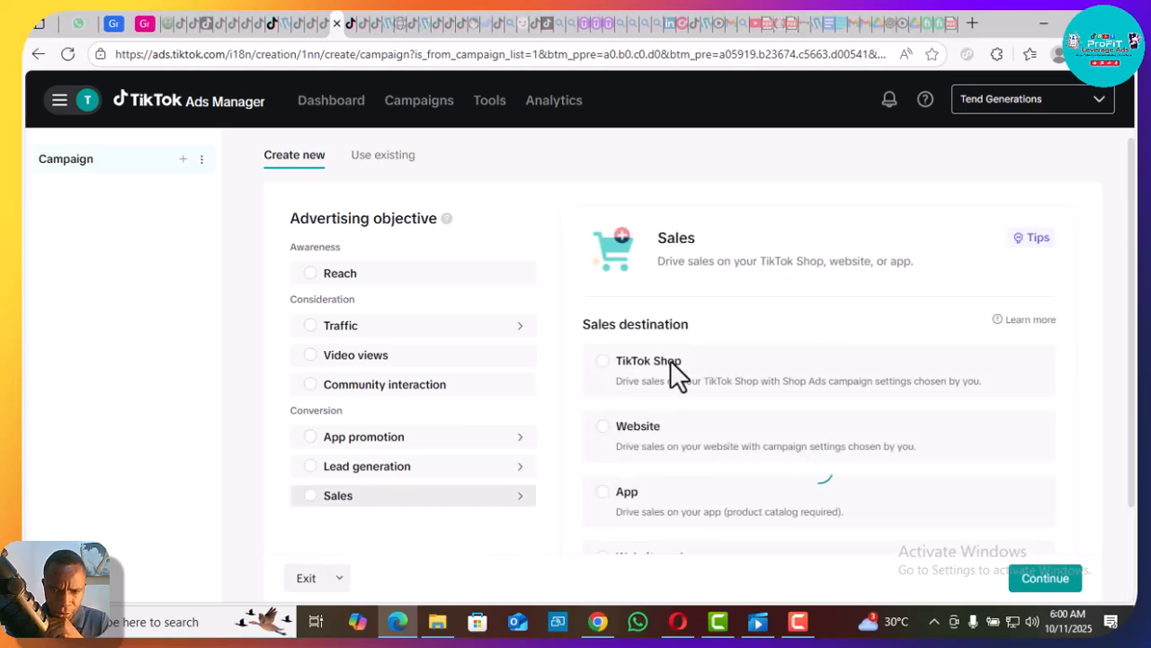
pyautogui.click(605, 425)
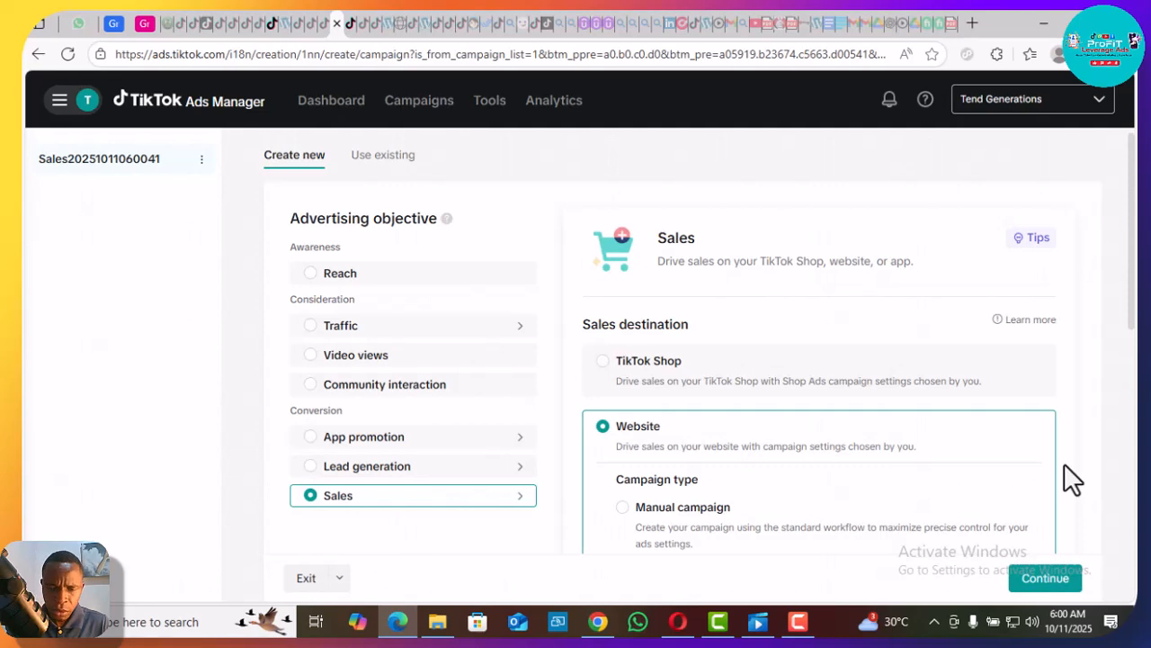
pyautogui.scroll(-1, 1064, 475)
pyautogui.scroll(-2, 710, 549)
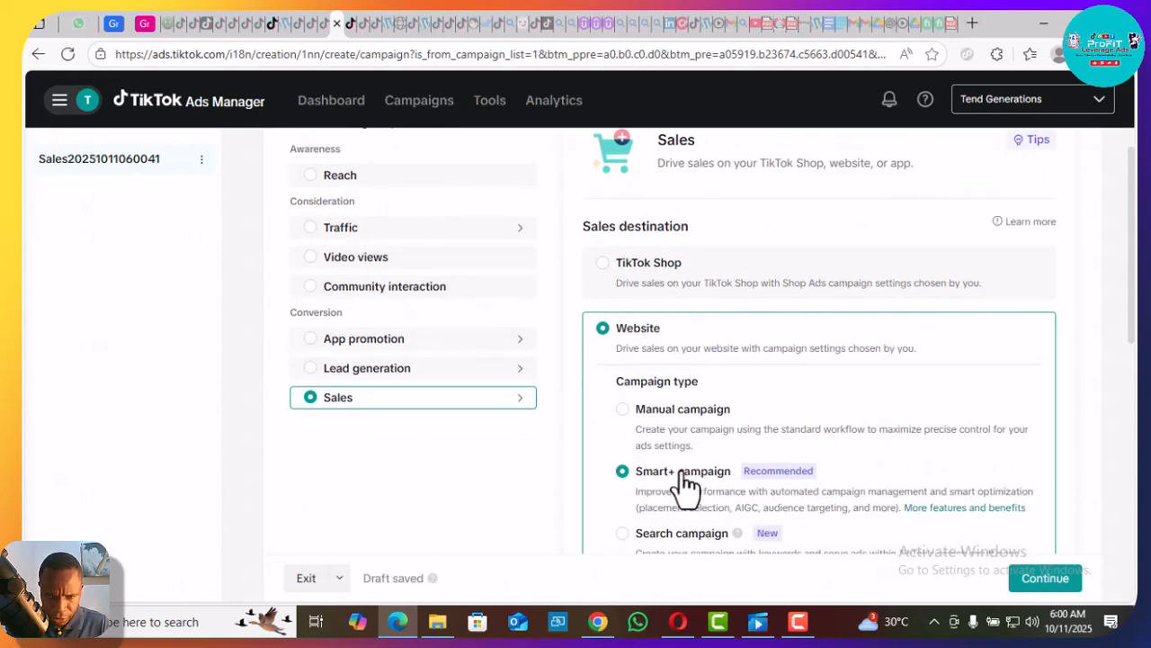
pyautogui.click(621, 411)
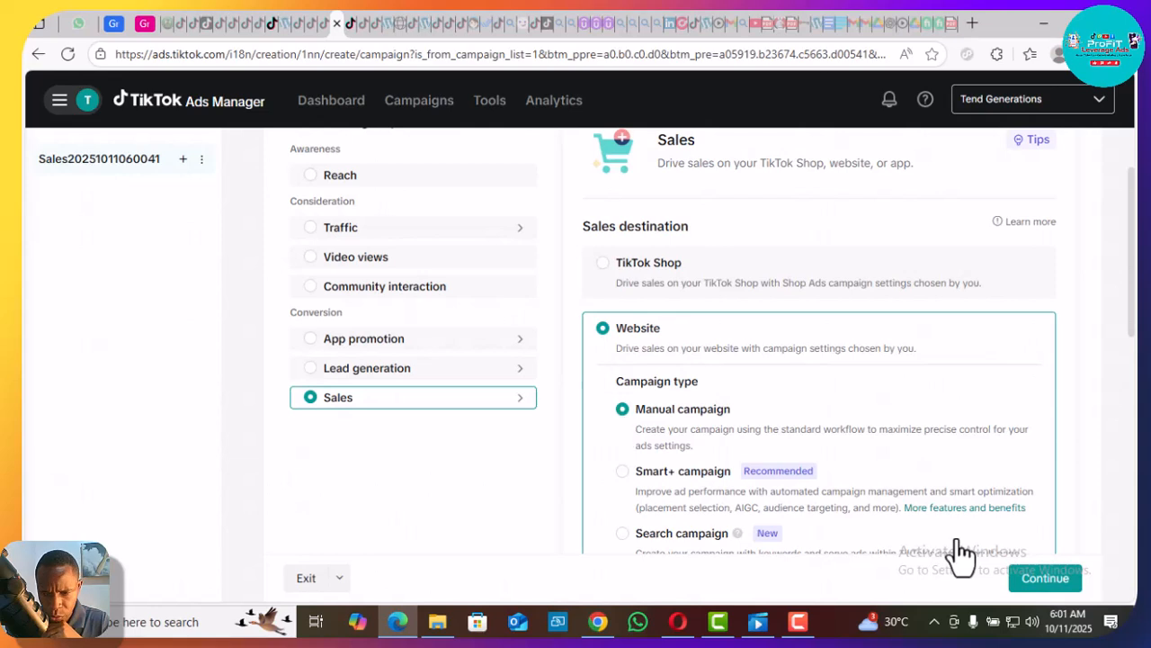
pyautogui.click(1034, 576)
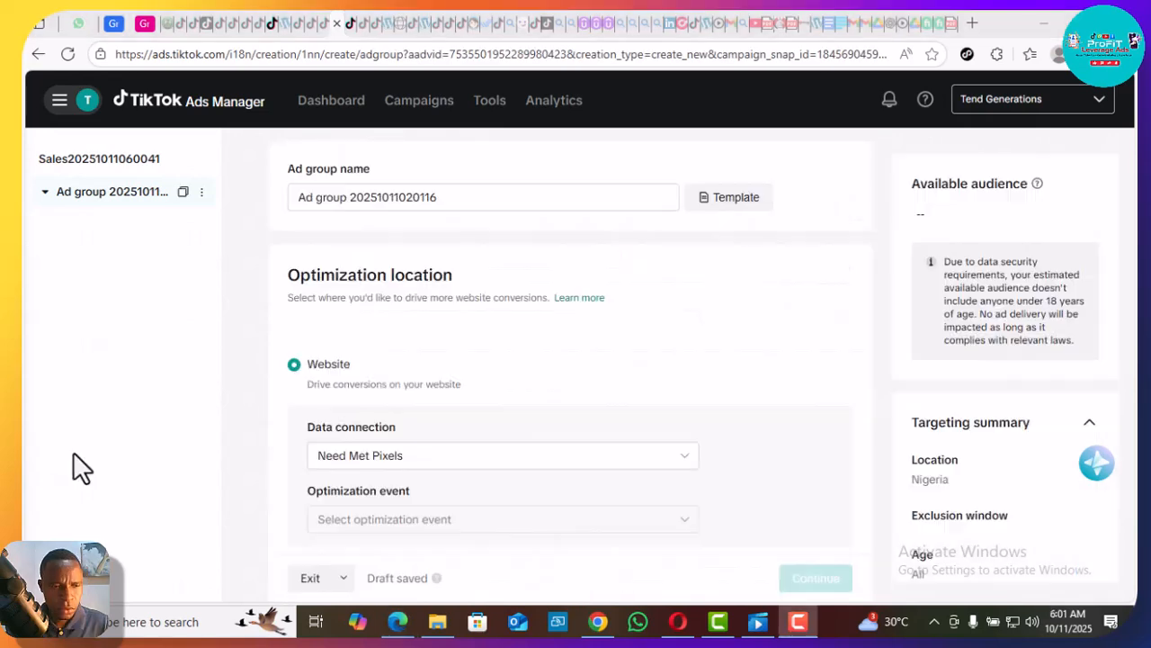
# - Rename the ad group as TAME PIXEL
pyautogui.tripleClick(406, 196)
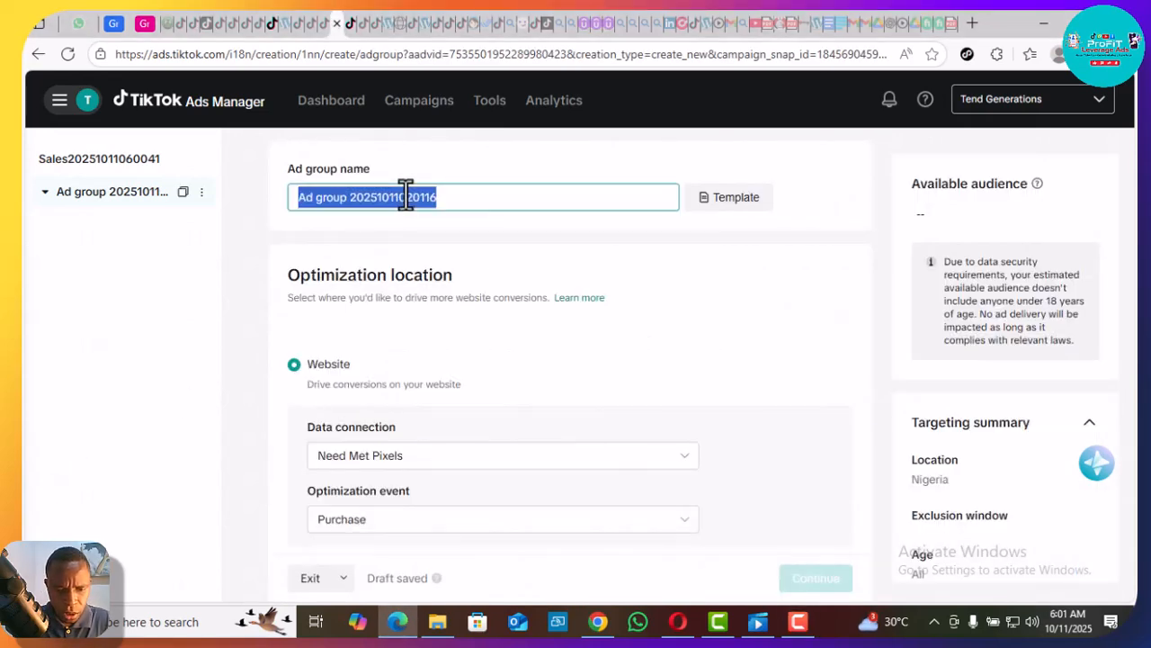
pyautogui.write('TAME PIXEL')
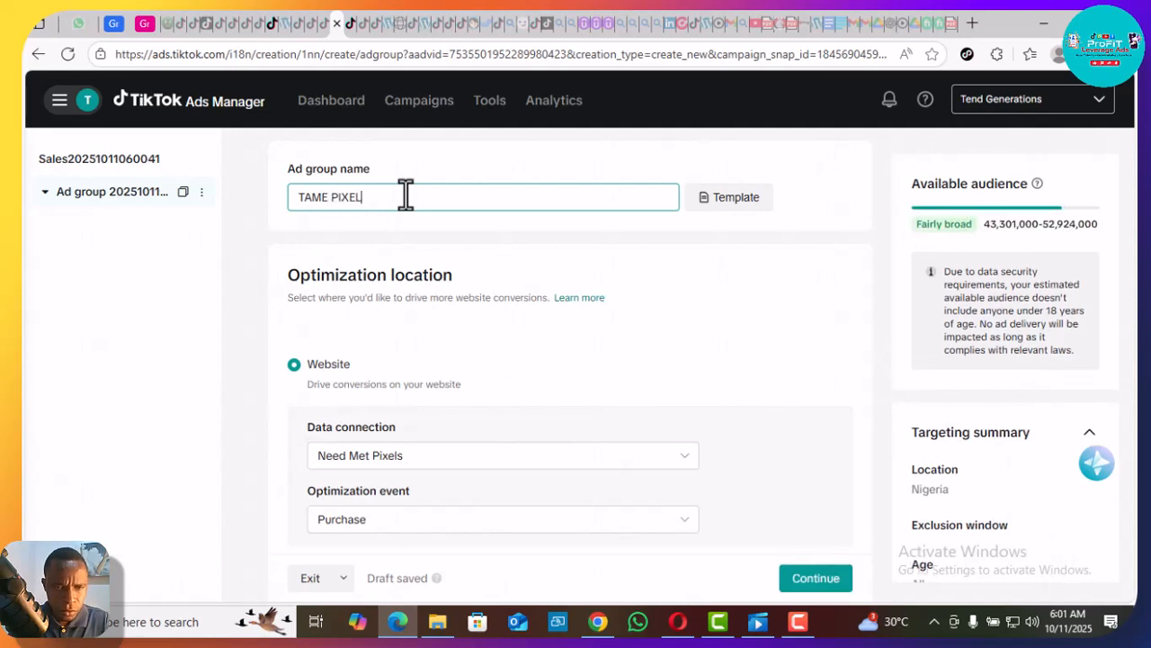
pyautogui.click(460, 236)
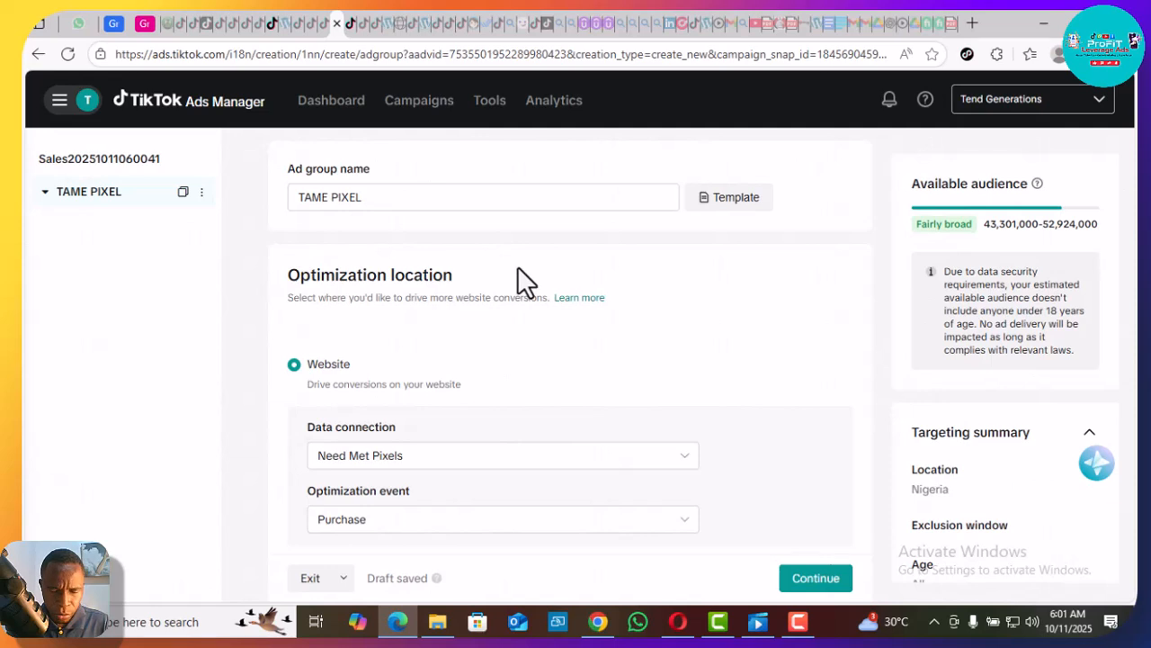
# - Review the Website optimization location and the pixels available as its data connection
pyautogui.scroll(-1, 517, 267)
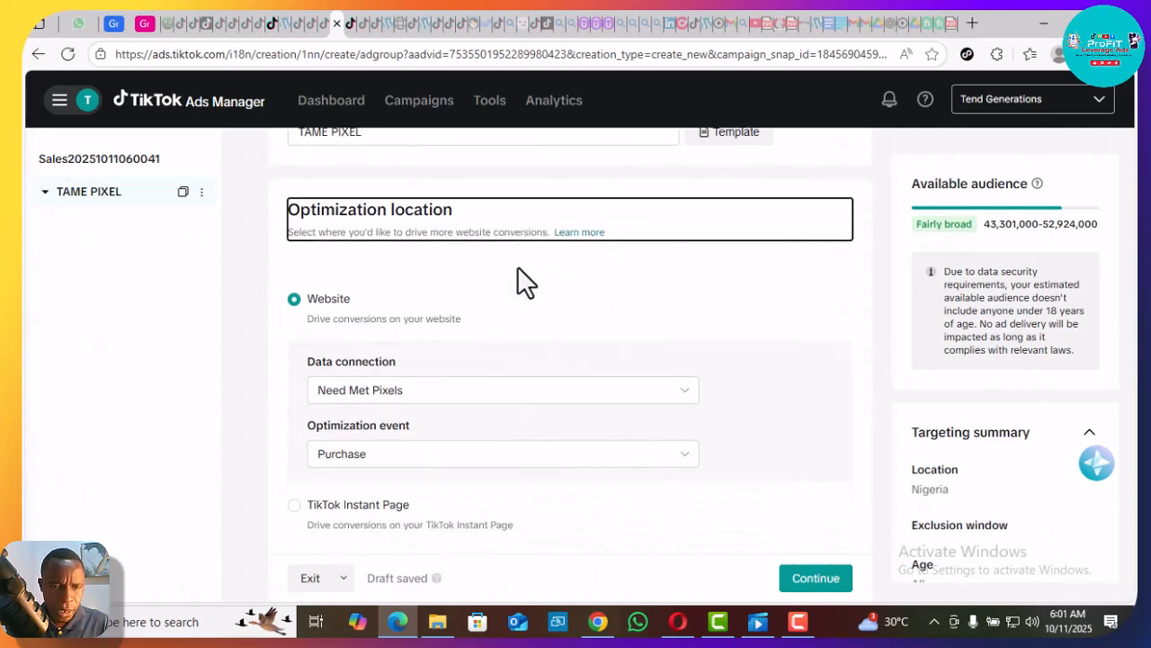
pyautogui.scroll(1, 517, 266)
pyautogui.scroll(-2, 517, 266)
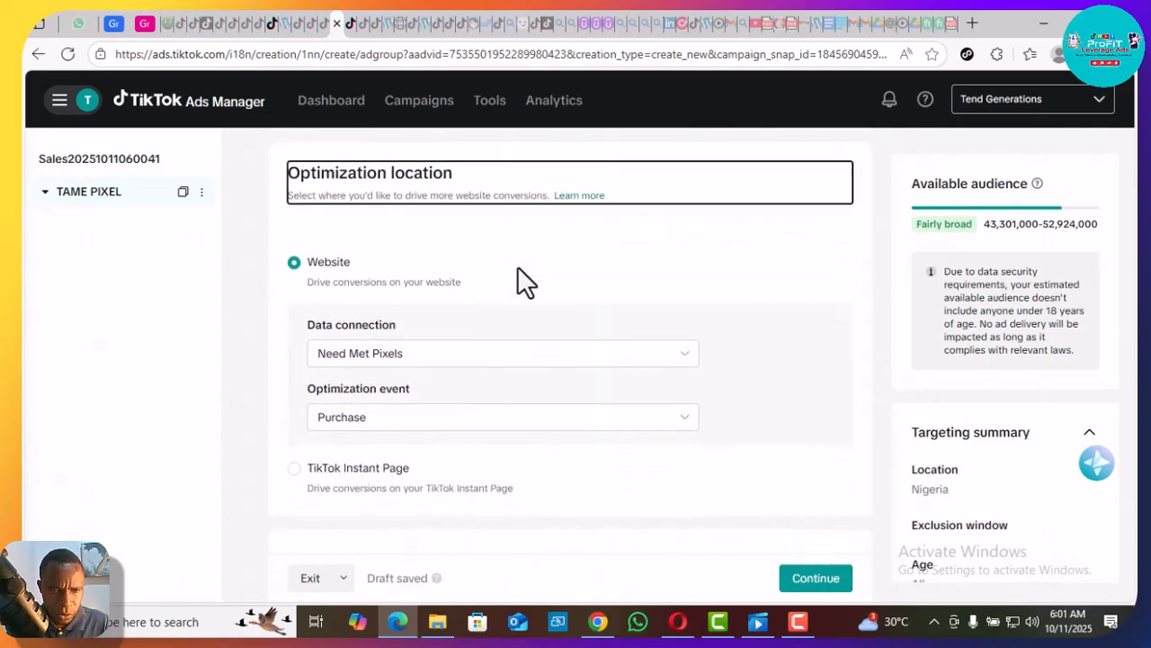
pyautogui.scroll(-1, 517, 265)
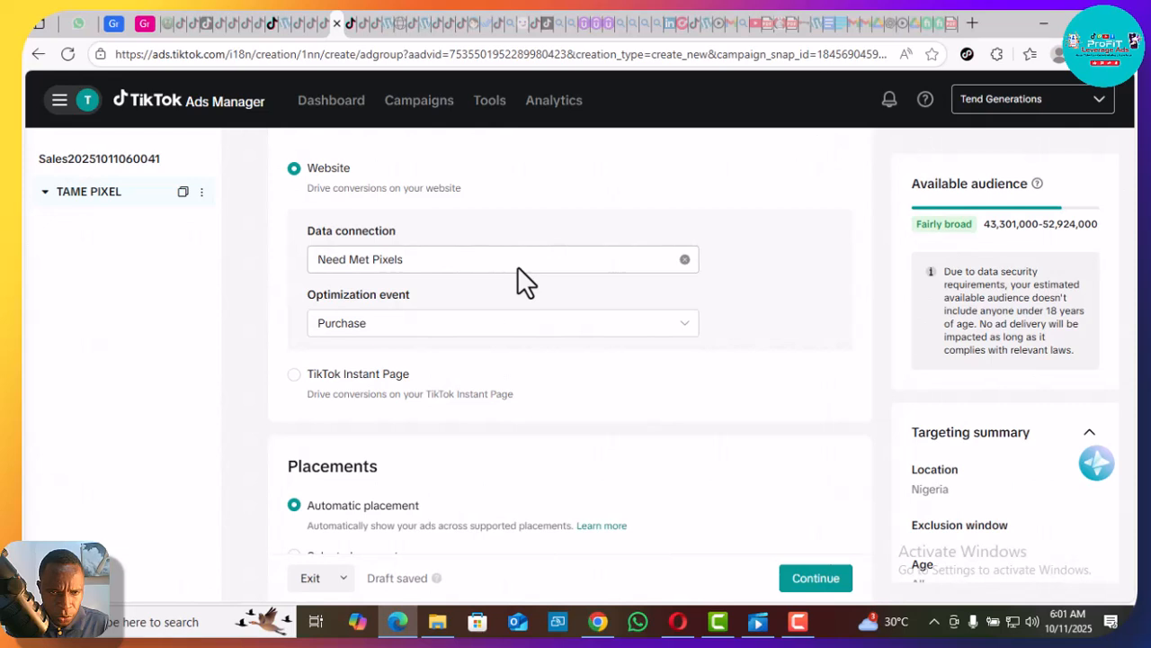
pyautogui.click(380, 263)
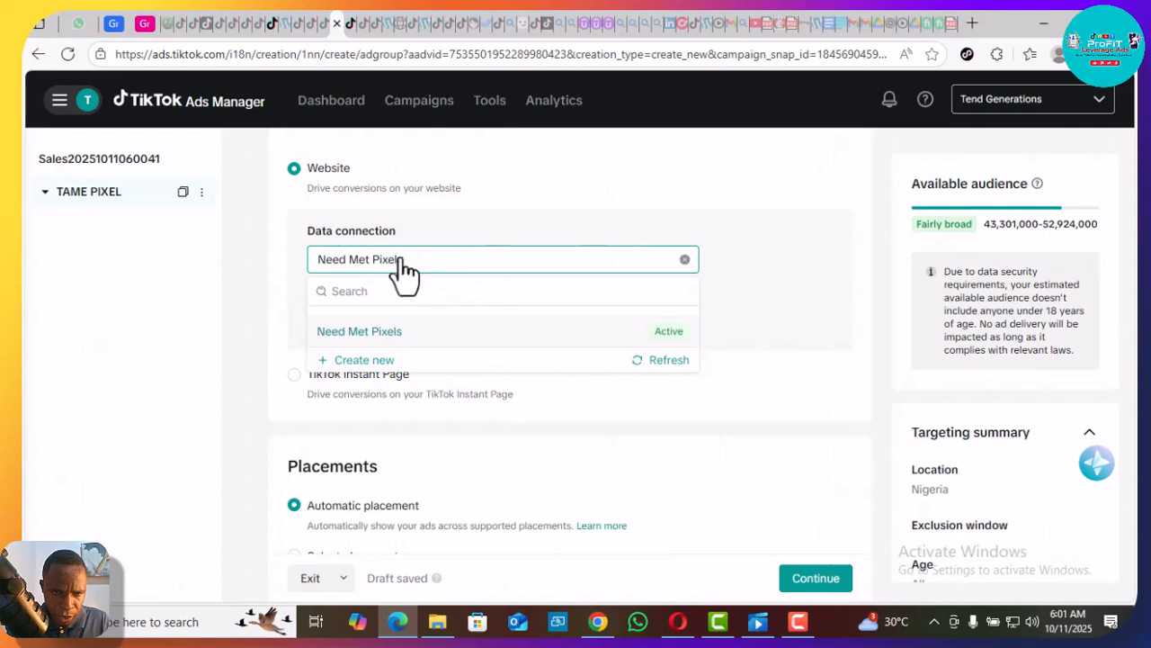
pyautogui.click(285, 288)
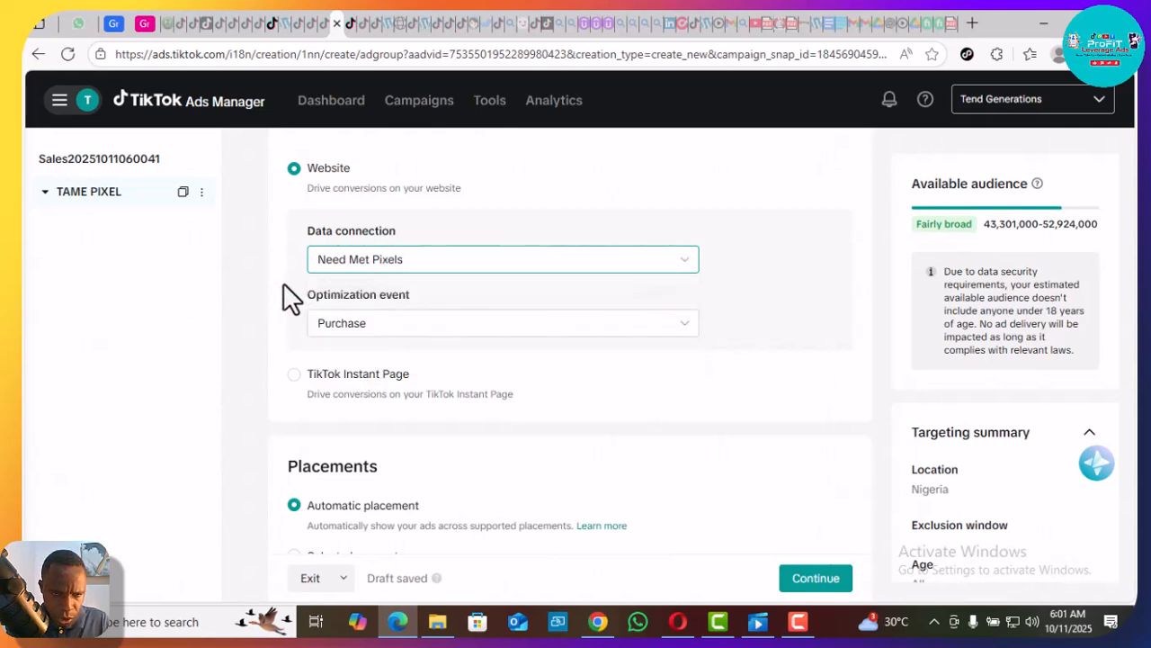
# - Examine the optimization events offered for the Need Met Pixels data connection and their status descriptions
pyautogui.click(374, 333)
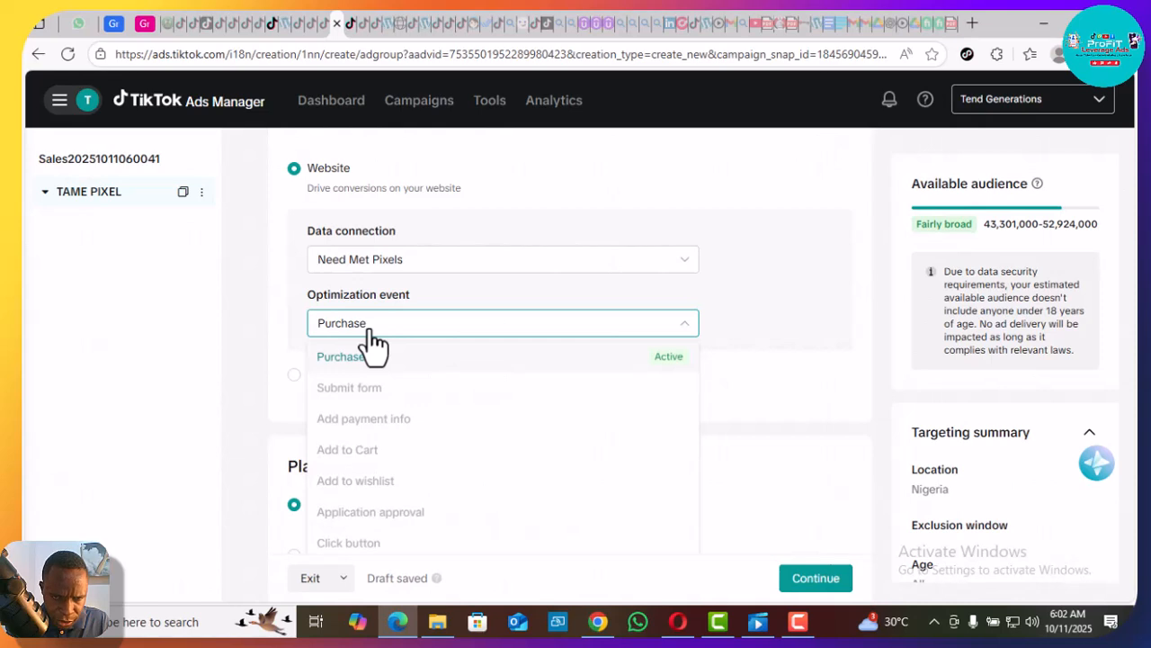
pyautogui.moveTo(342, 372)
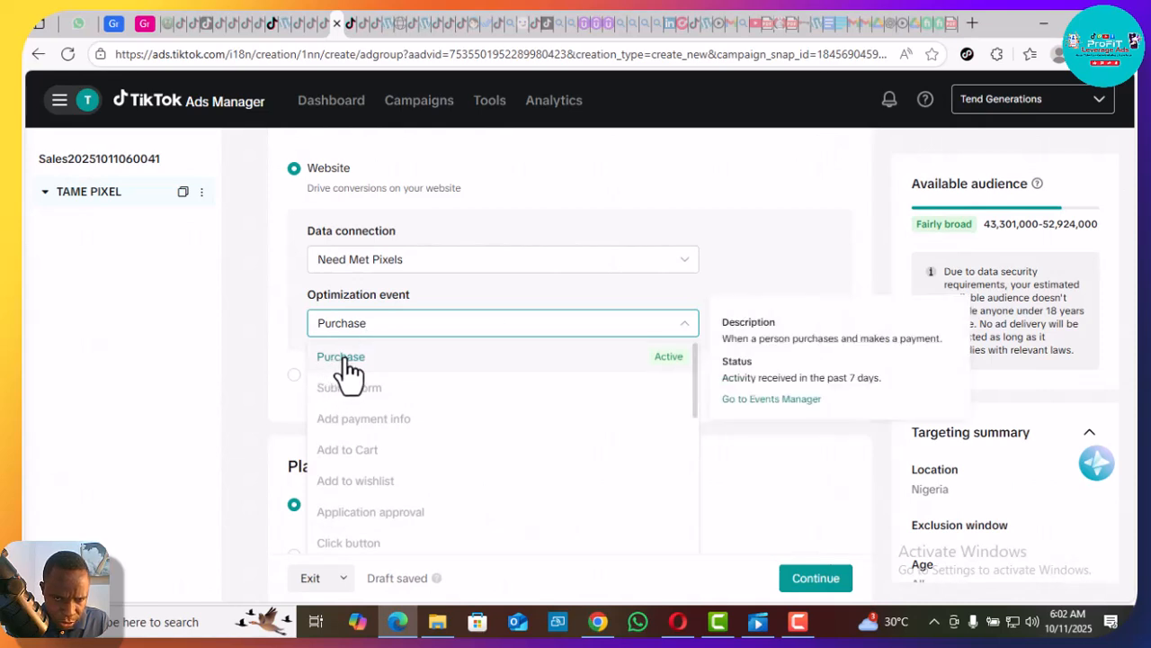
pyautogui.click(281, 325)
pyautogui.scroll(-1, 281, 325)
pyautogui.scroll(-1, 284, 331)
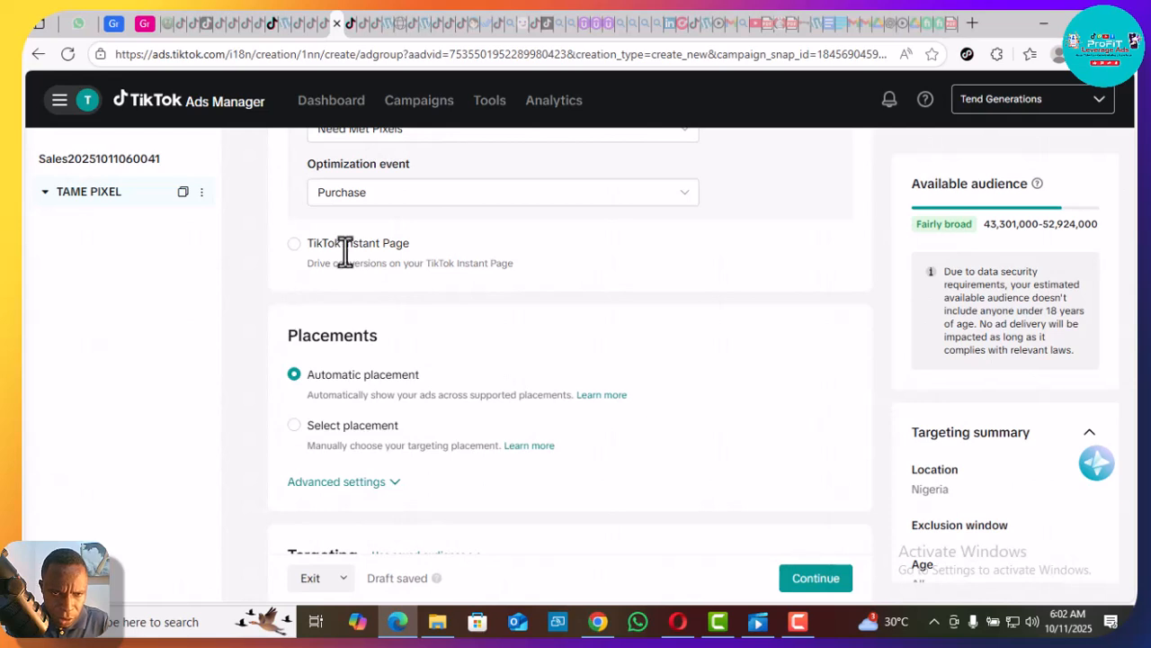
pyautogui.click(413, 219)
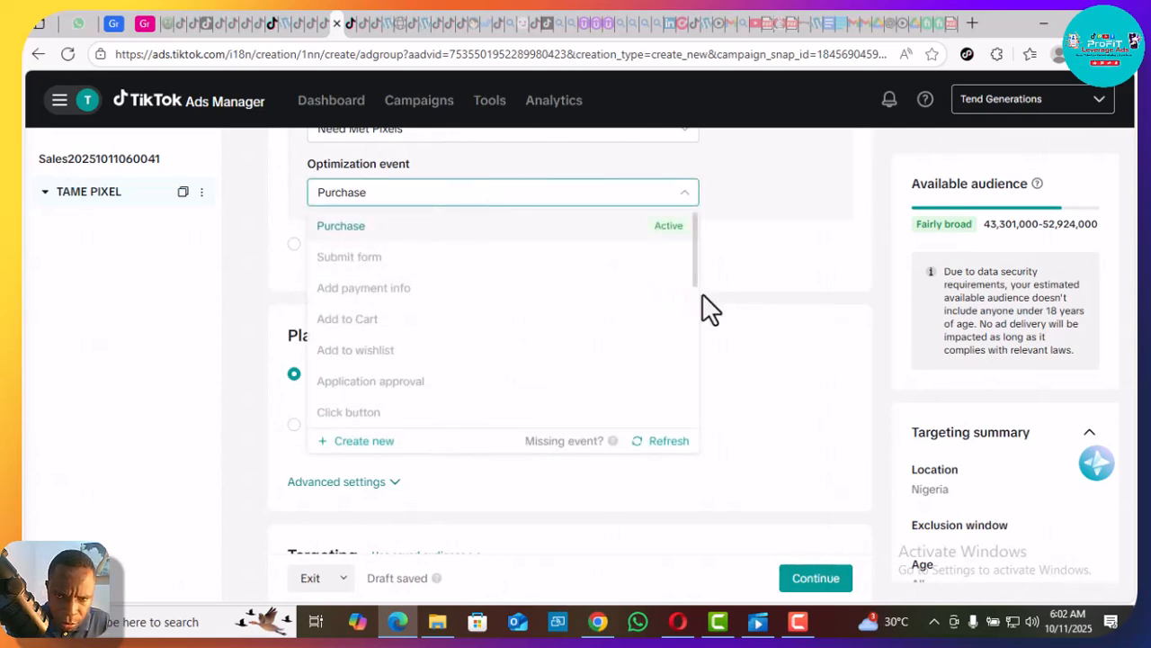
pyautogui.moveTo(689, 278); pyautogui.dragTo(710, 251)
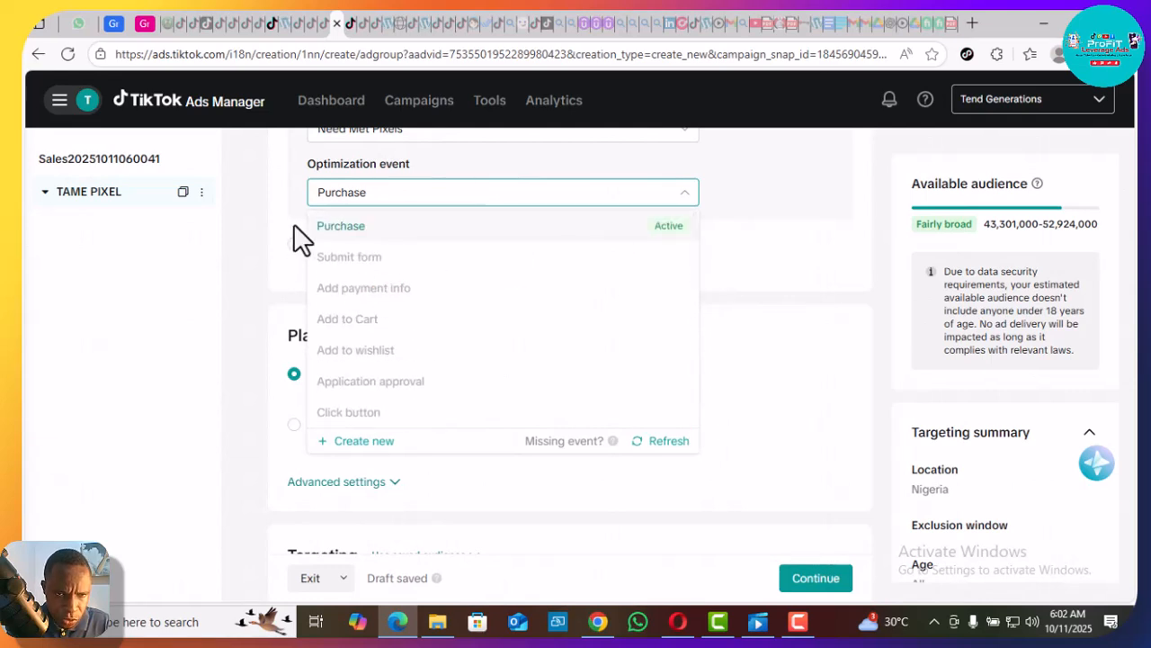
pyautogui.click(282, 199)
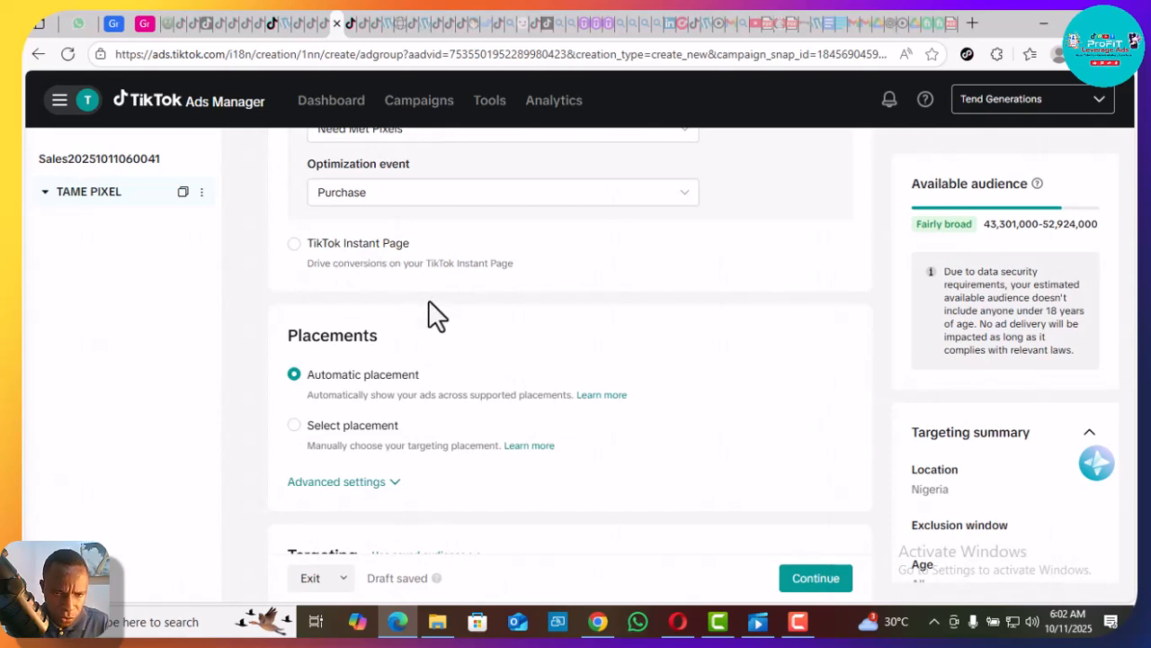
pyautogui.scroll(-3, 428, 314)
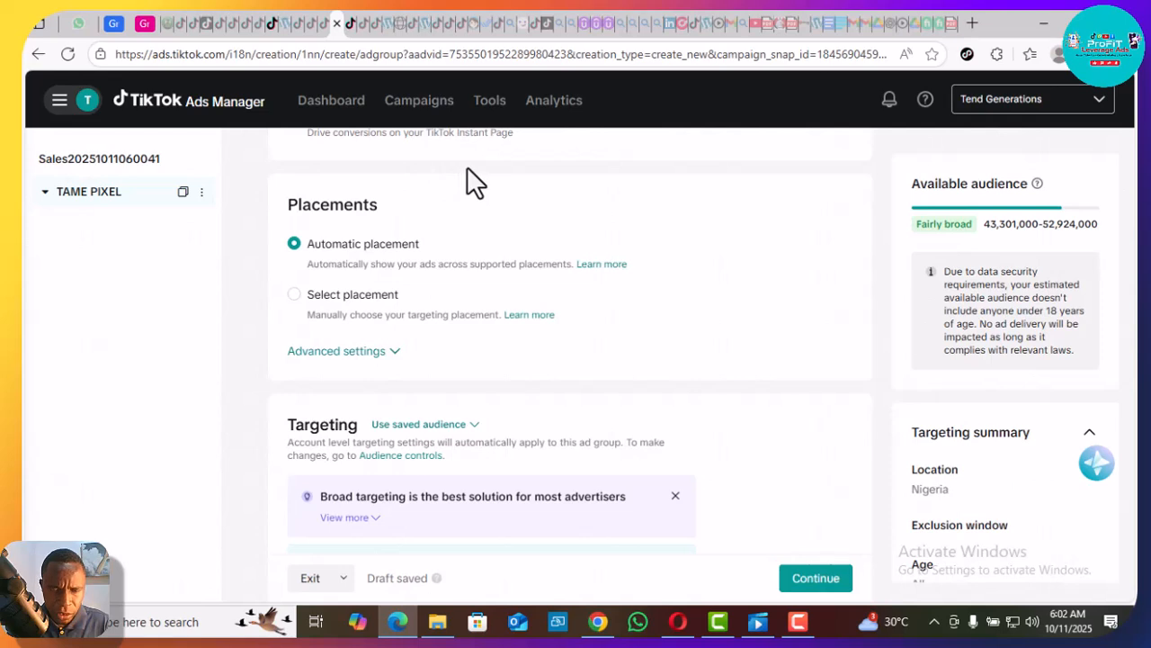
pyautogui.scroll(5, 467, 168)
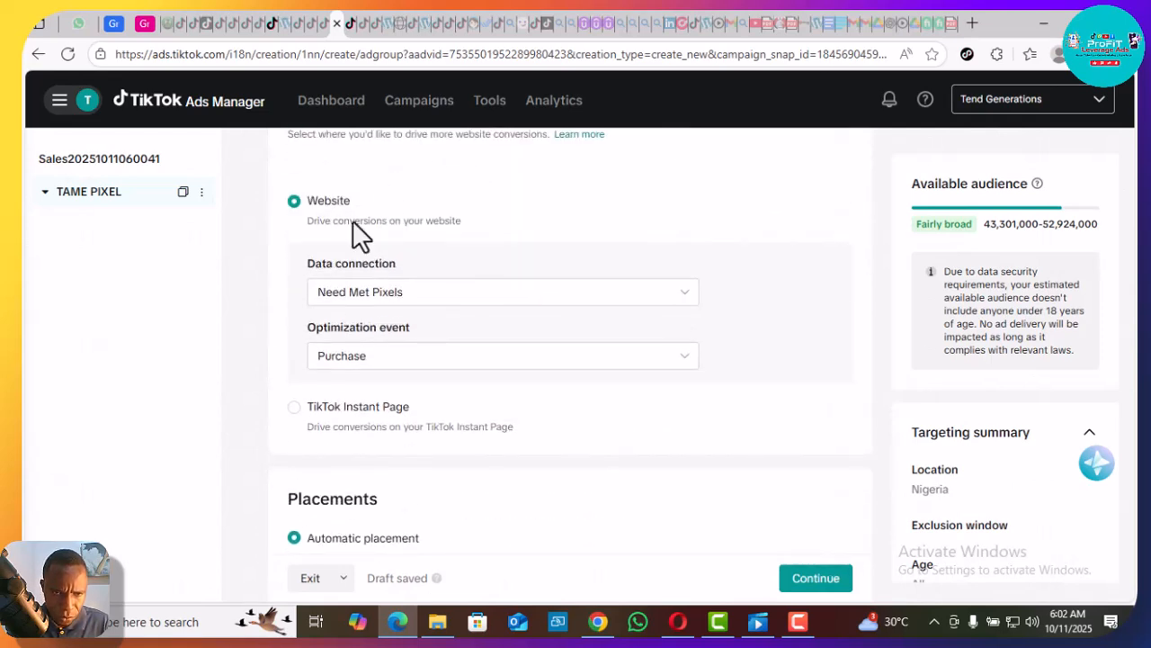
pyautogui.click(367, 360)
pyautogui.moveTo(340, 415)
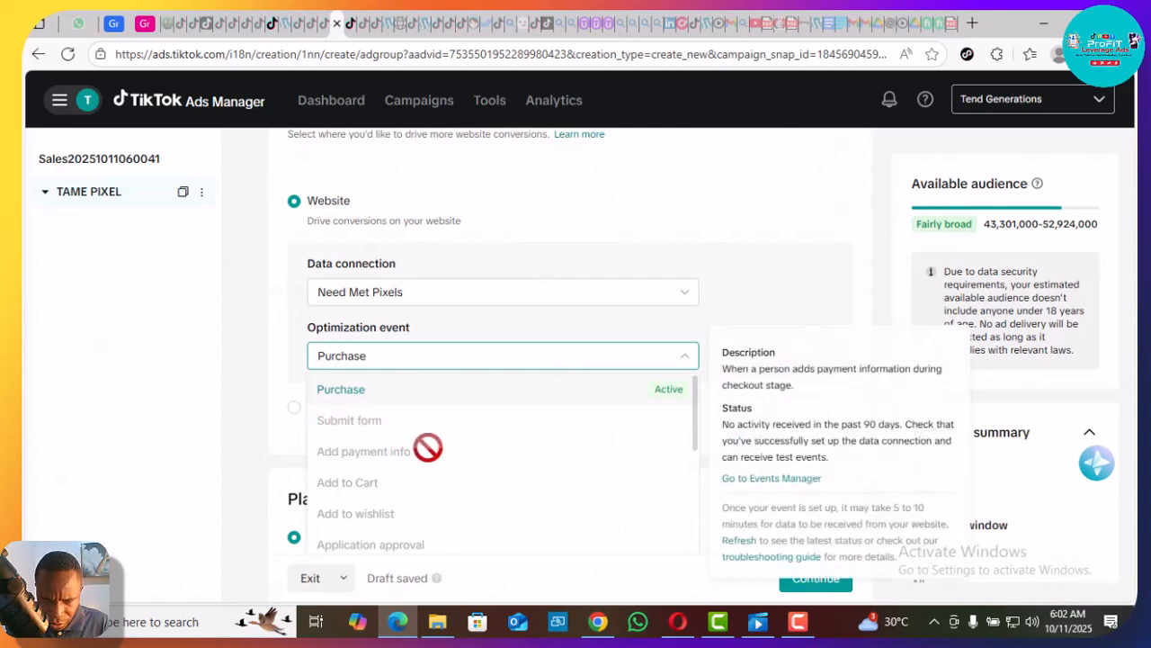
pyautogui.click(290, 336)
# - Switch the ad group to manually selected placements and exclude Global App Bundle and Pangle, leaving only TikTok
pyautogui.scroll(-3, 290, 336)
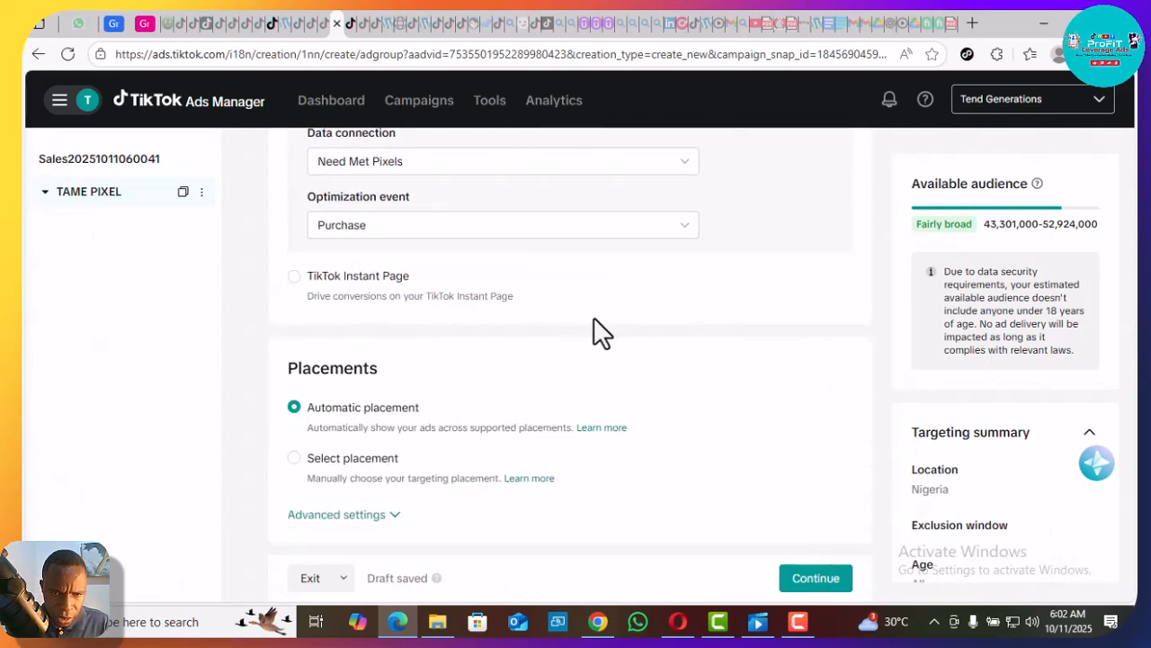
pyautogui.scroll(-2, 594, 319)
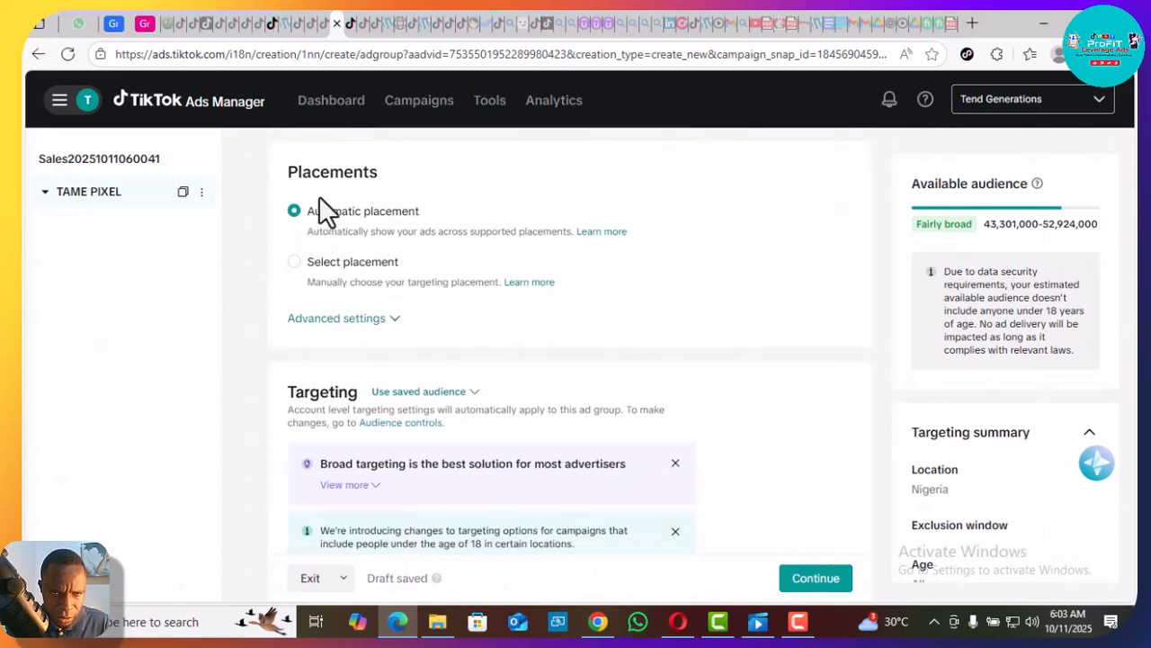
pyautogui.click(296, 262)
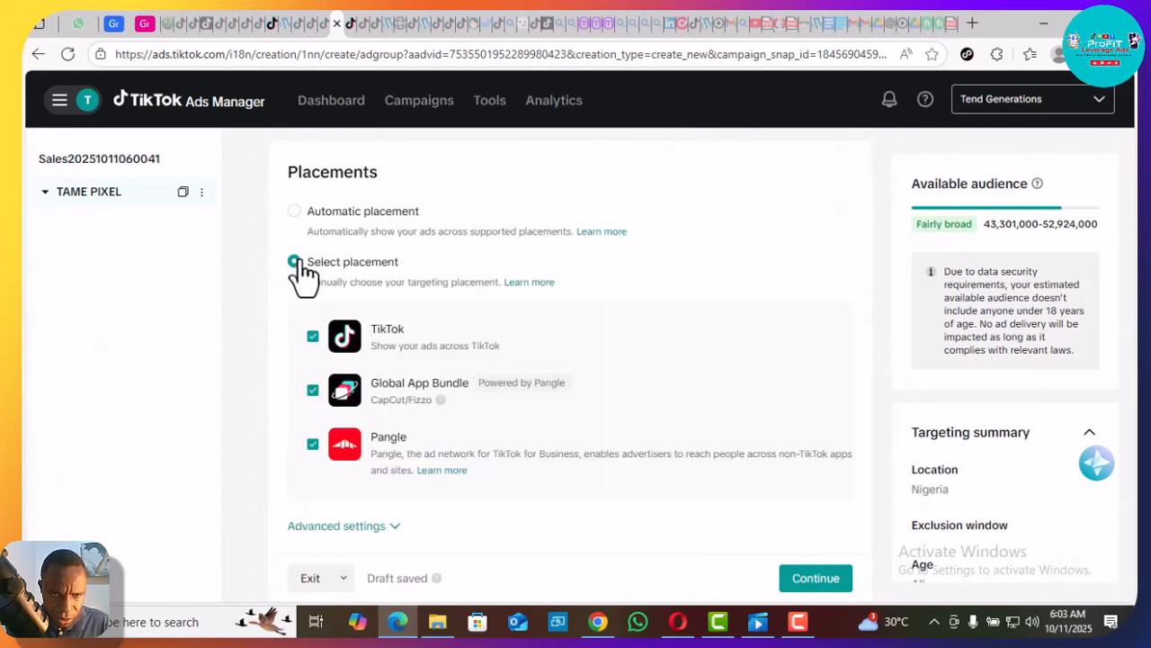
pyautogui.click(312, 389)
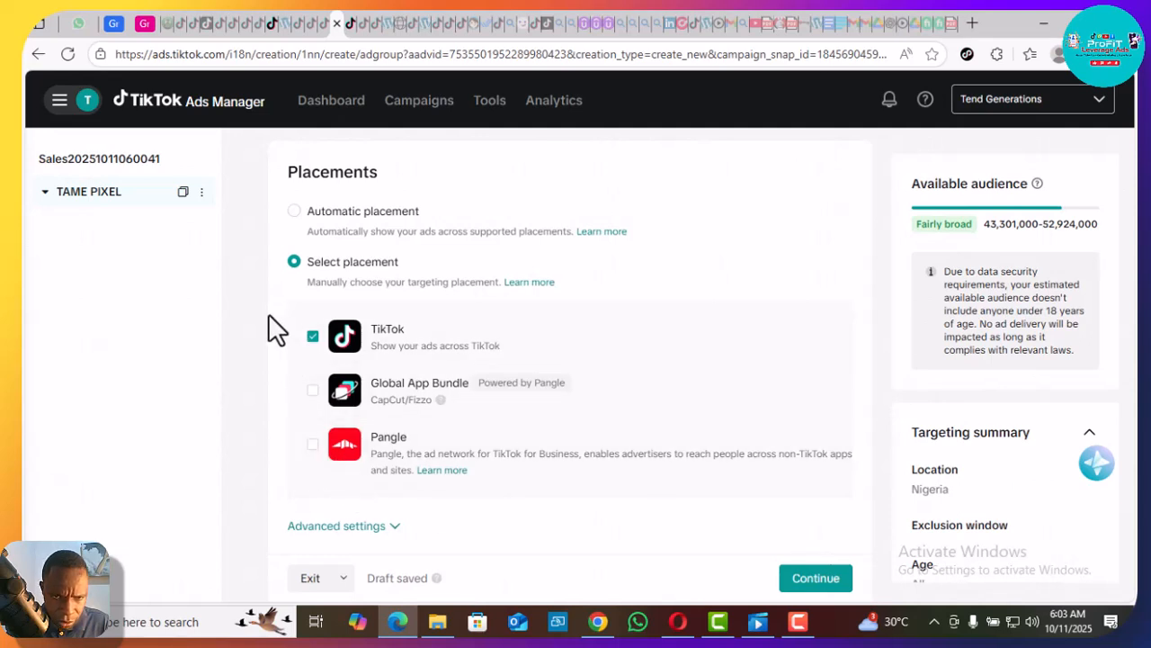
# - Turn off Allow video download in the advanced placement settings
pyautogui.scroll(-2, 270, 317)
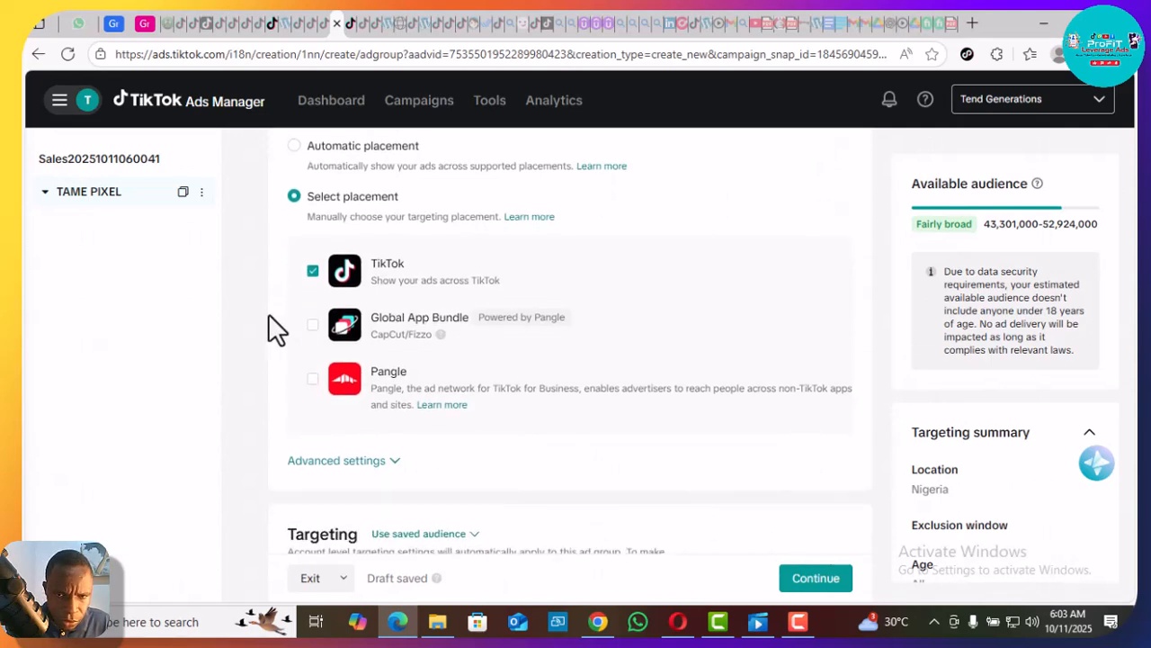
pyautogui.scroll(-1, 268, 315)
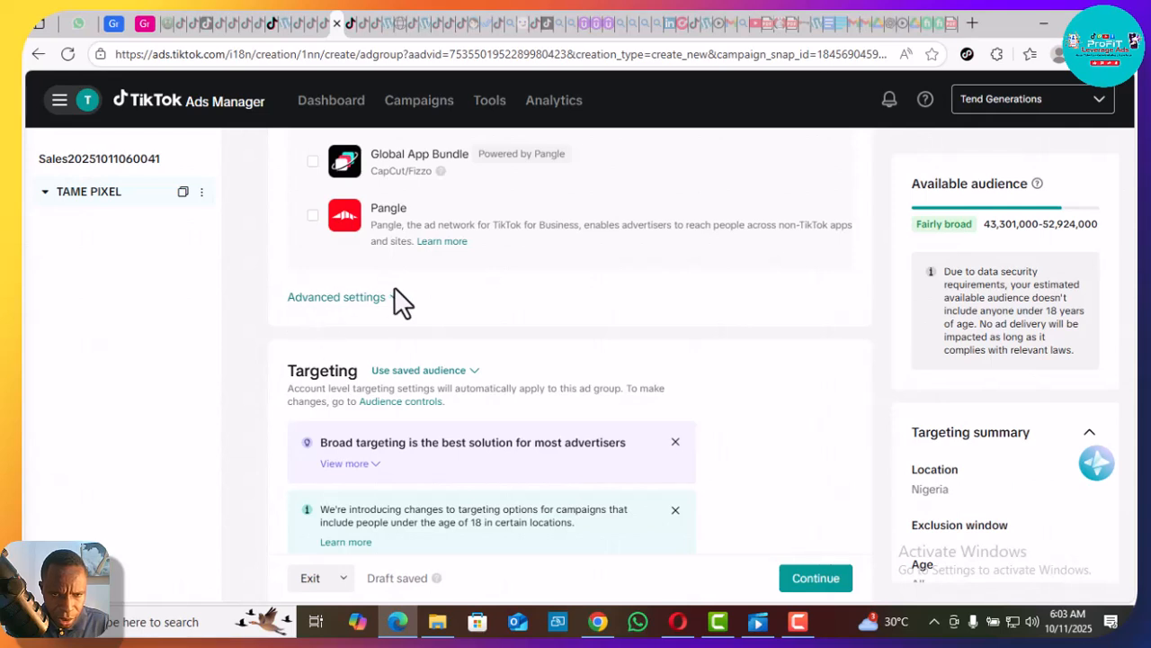
pyautogui.click(385, 298)
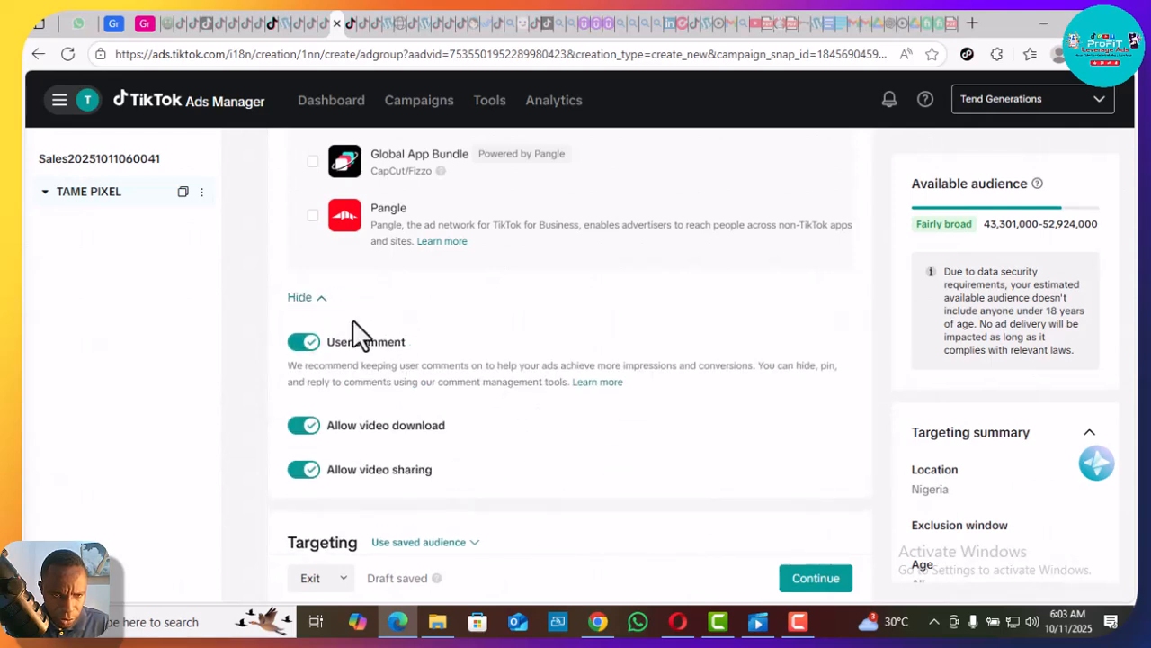
pyautogui.click(298, 429)
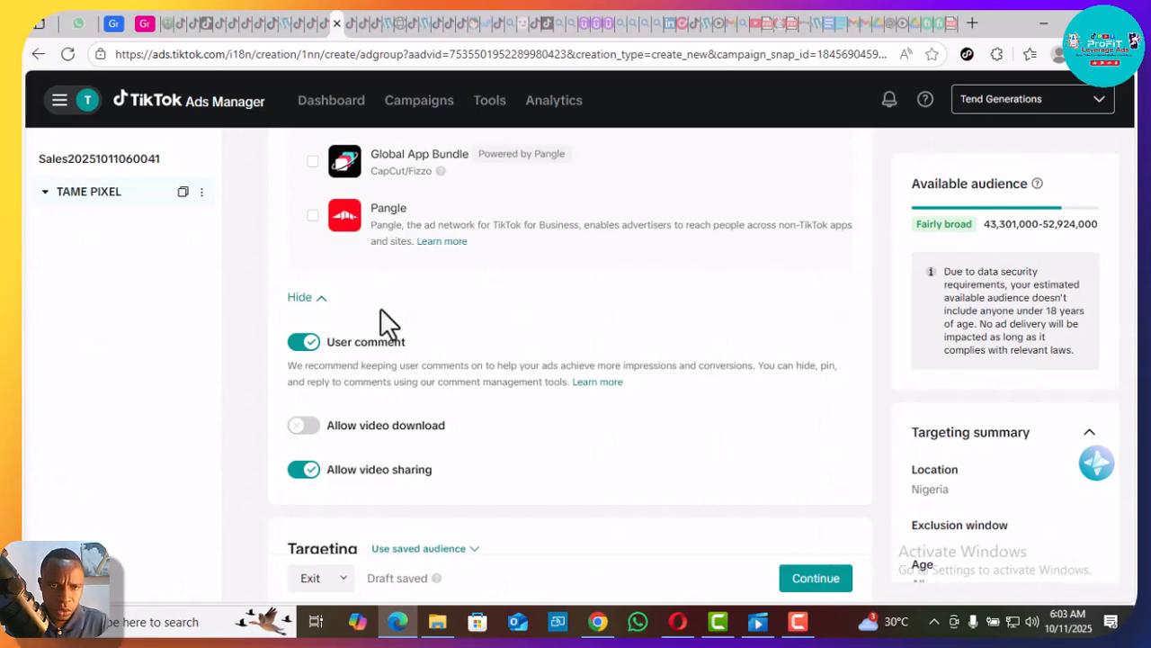
pyautogui.moveTo(490, 113)
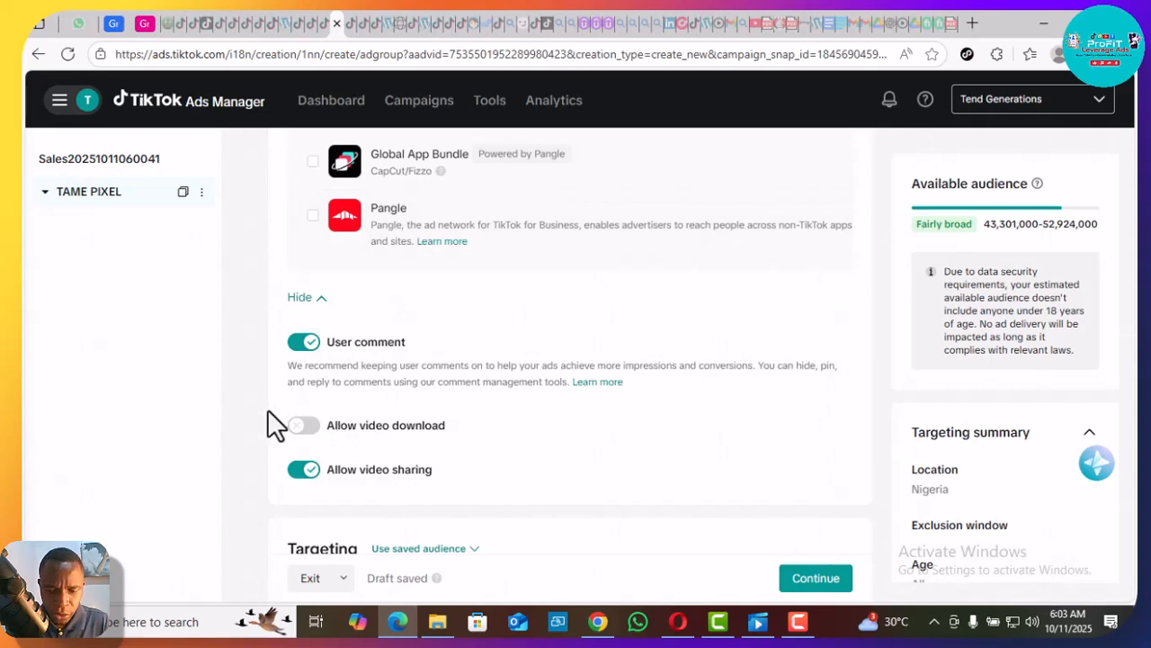
# - Target the age groups 18-24, 25-34 and 35-44 in the ad group's demographics
pyautogui.scroll(-3, 267, 410)
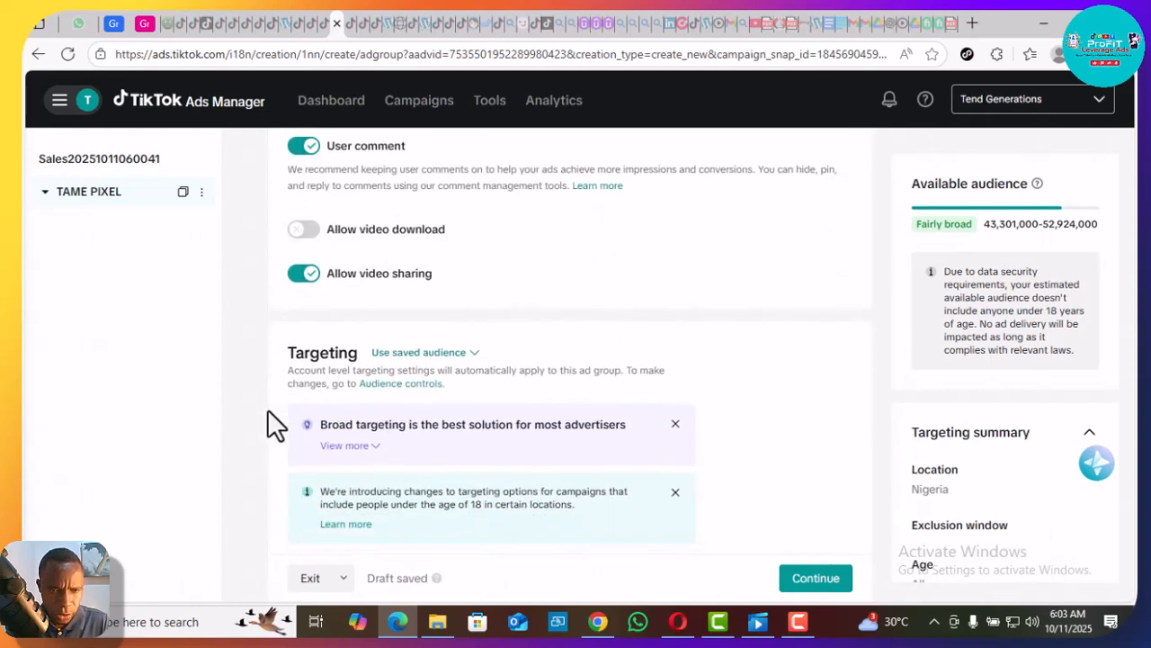
pyautogui.scroll(-3, 267, 410)
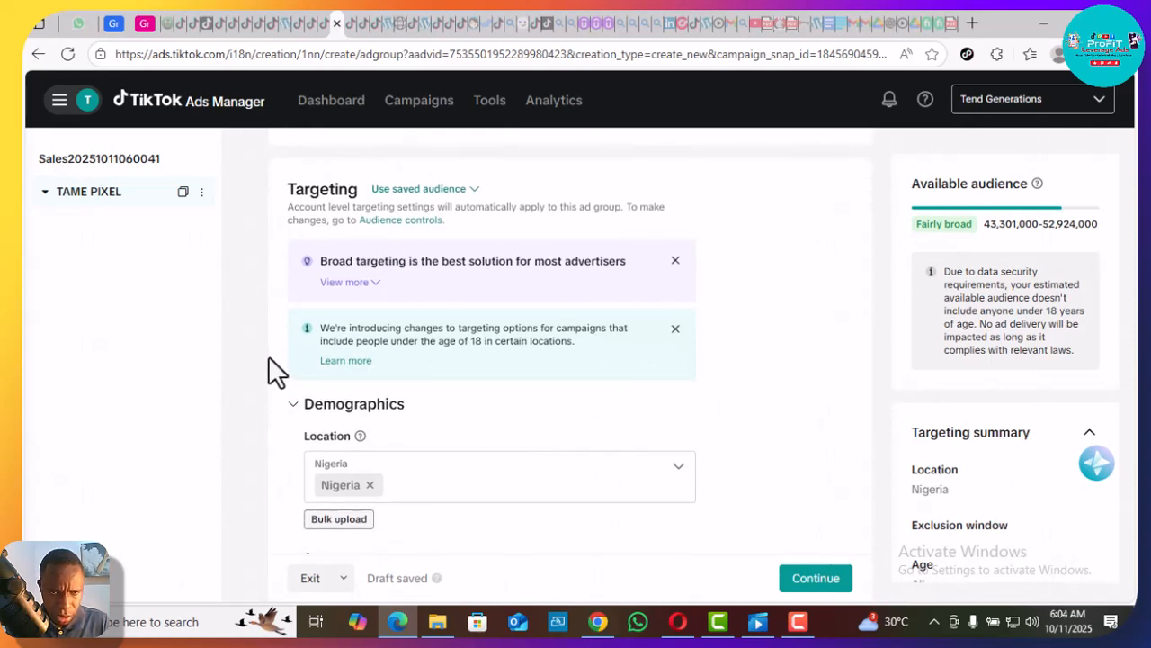
pyautogui.scroll(-1, 268, 356)
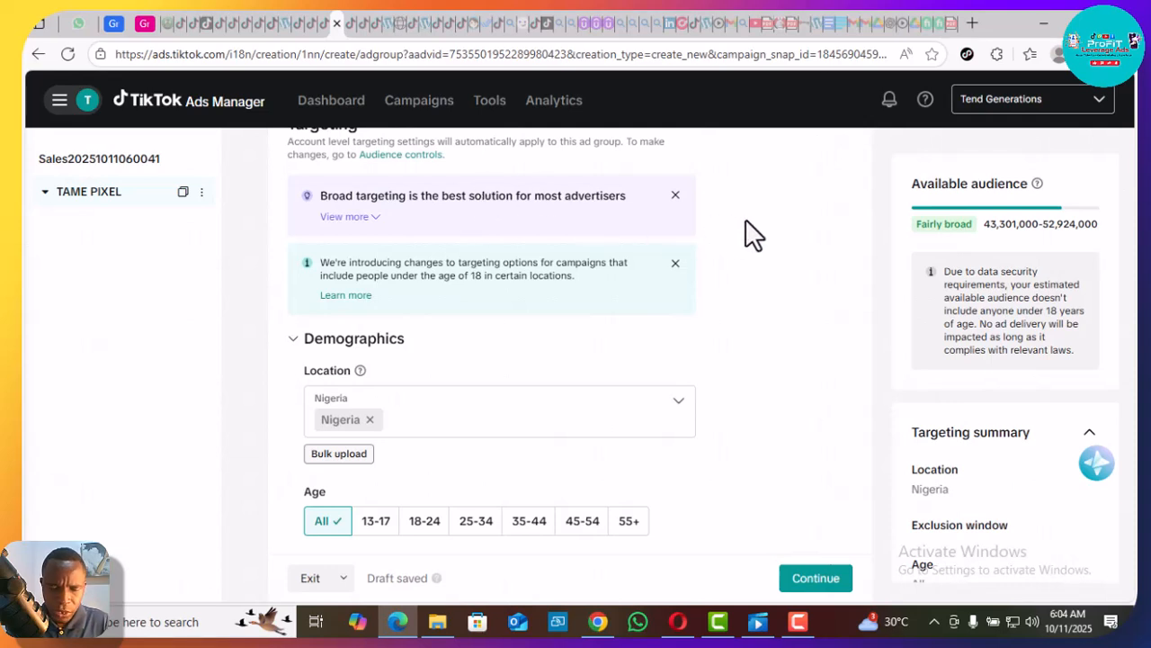
pyautogui.scroll(-3, 754, 236)
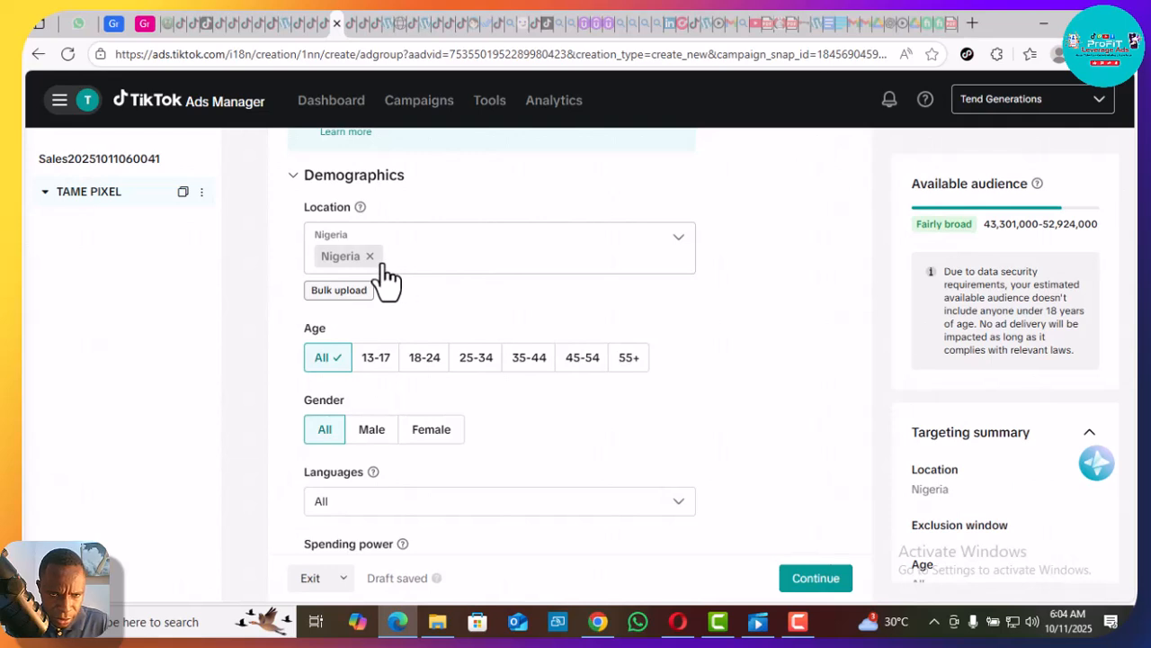
pyautogui.click(422, 360)
pyautogui.click(475, 360)
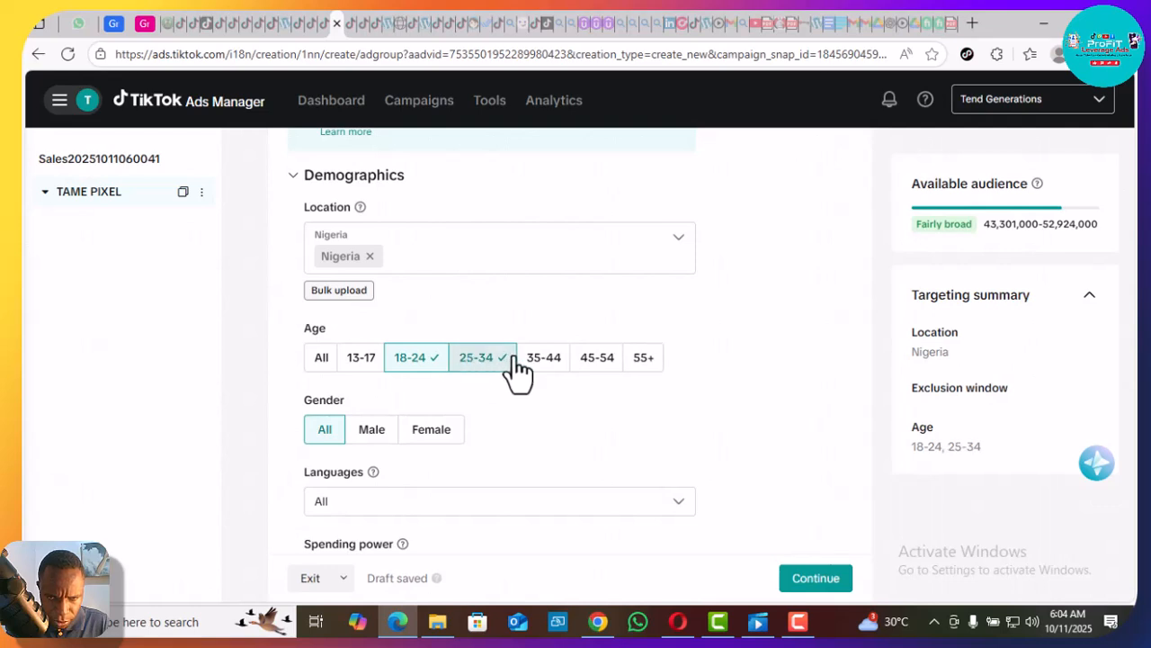
pyautogui.click(506, 360)
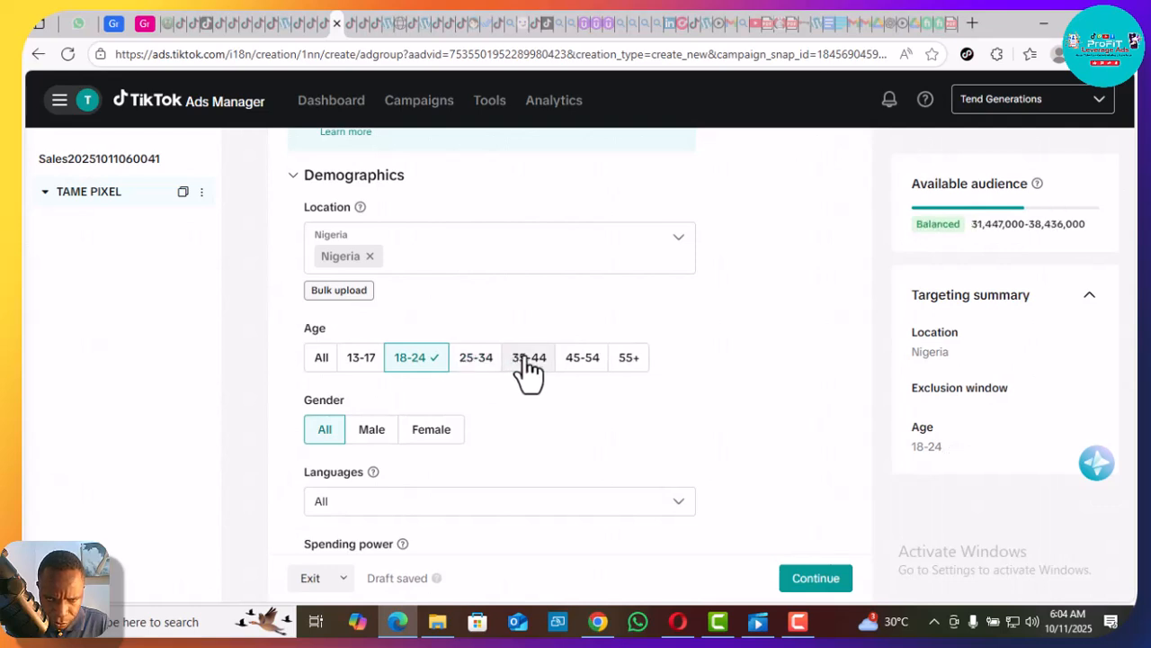
pyautogui.click(473, 363)
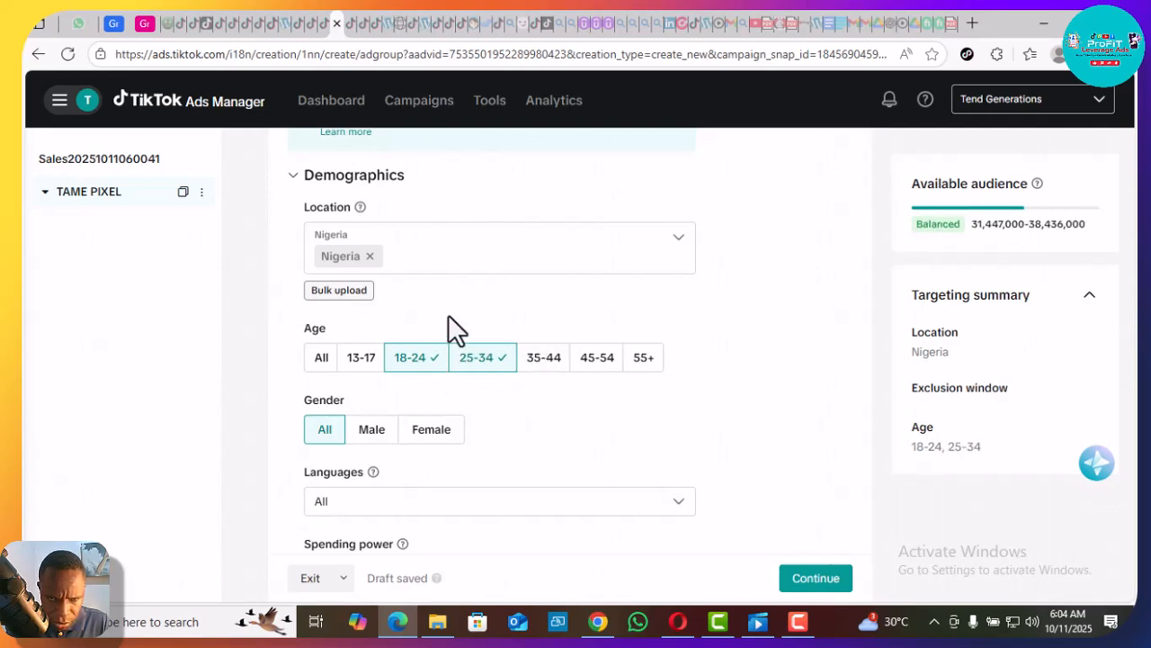
pyautogui.click(545, 360)
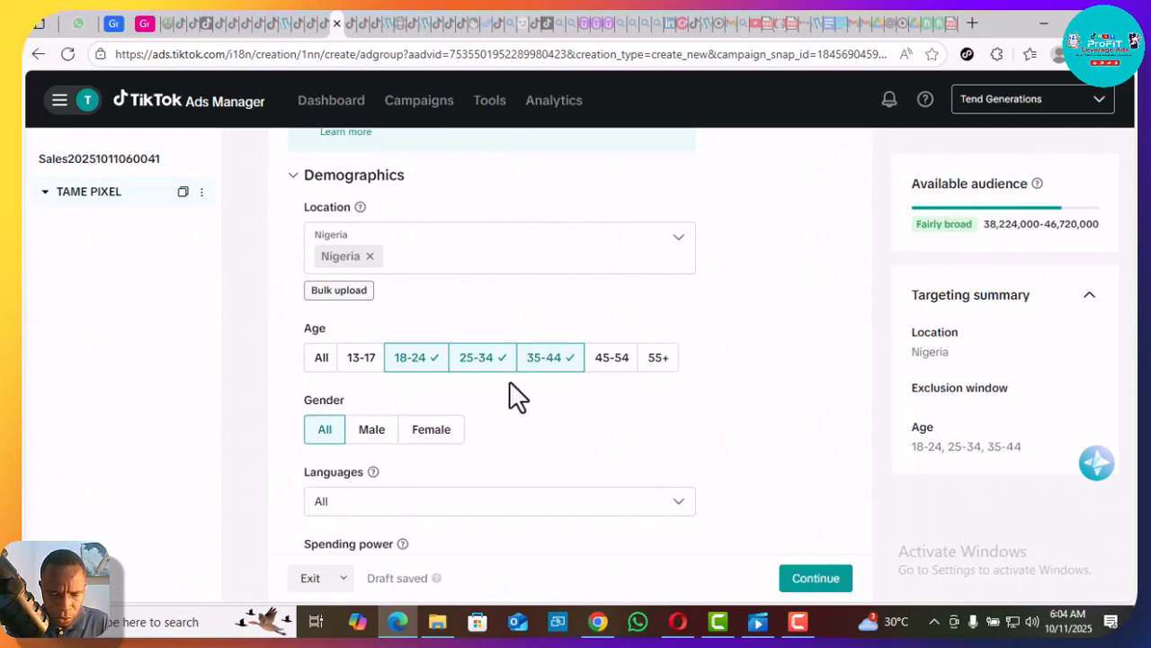
# - Restrict the targeted audience languages to English
pyautogui.scroll(-3, 509, 381)
pyautogui.scroll(-1, 509, 396)
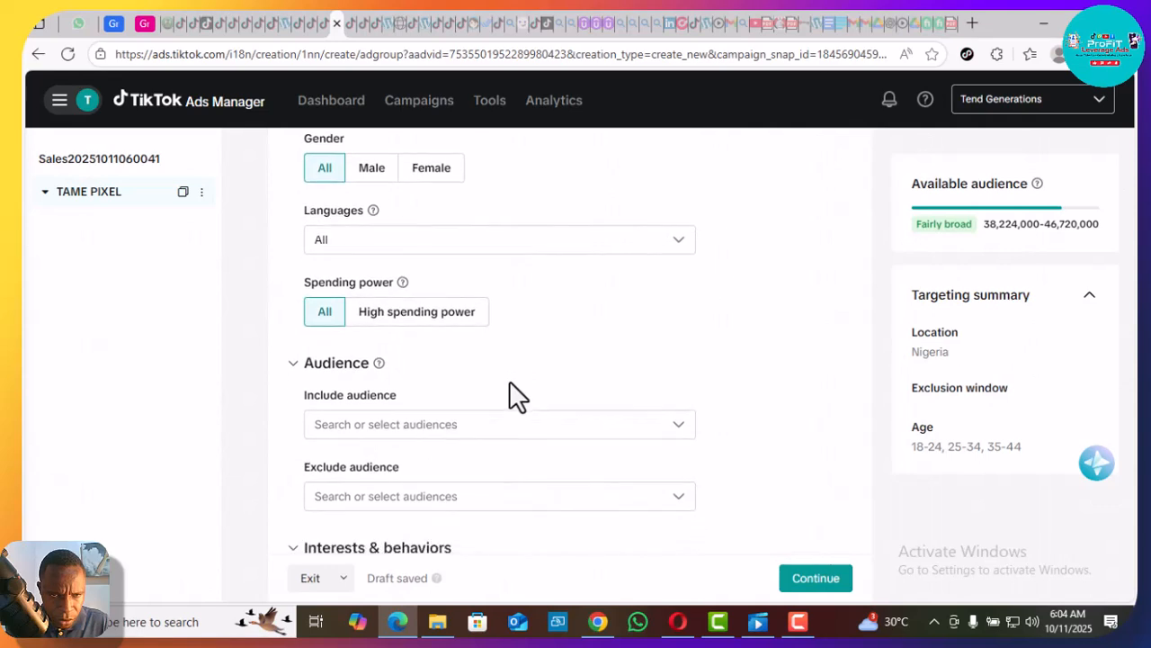
pyautogui.click(369, 252)
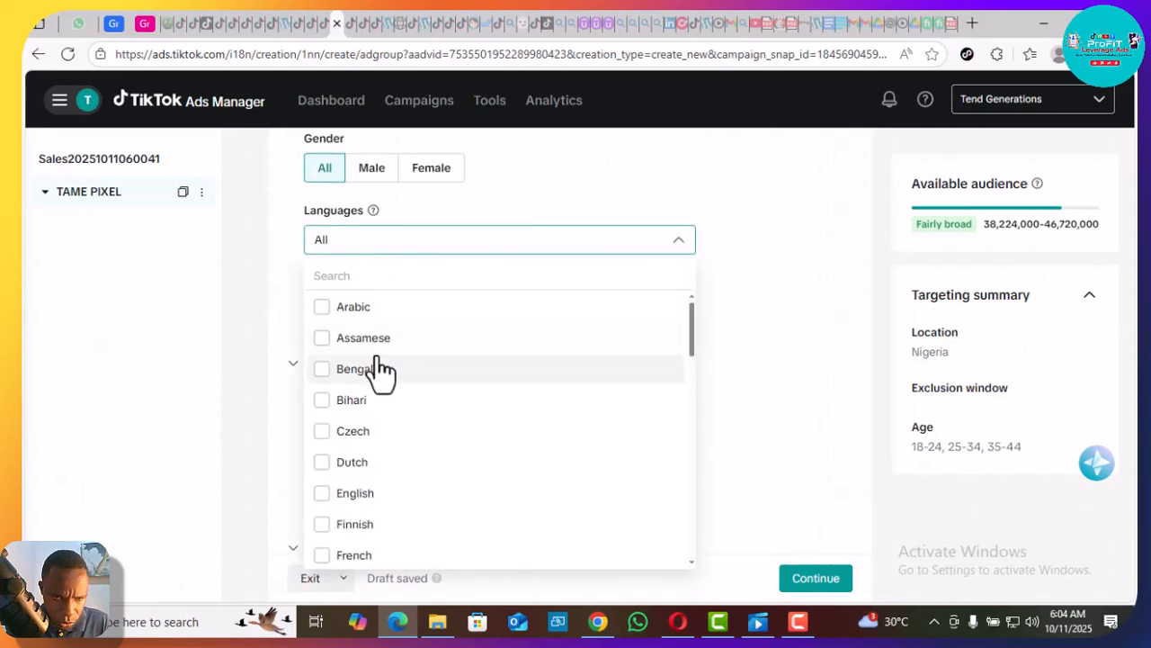
pyautogui.click(358, 494)
pyautogui.click(763, 302)
pyautogui.scroll(-1, 763, 301)
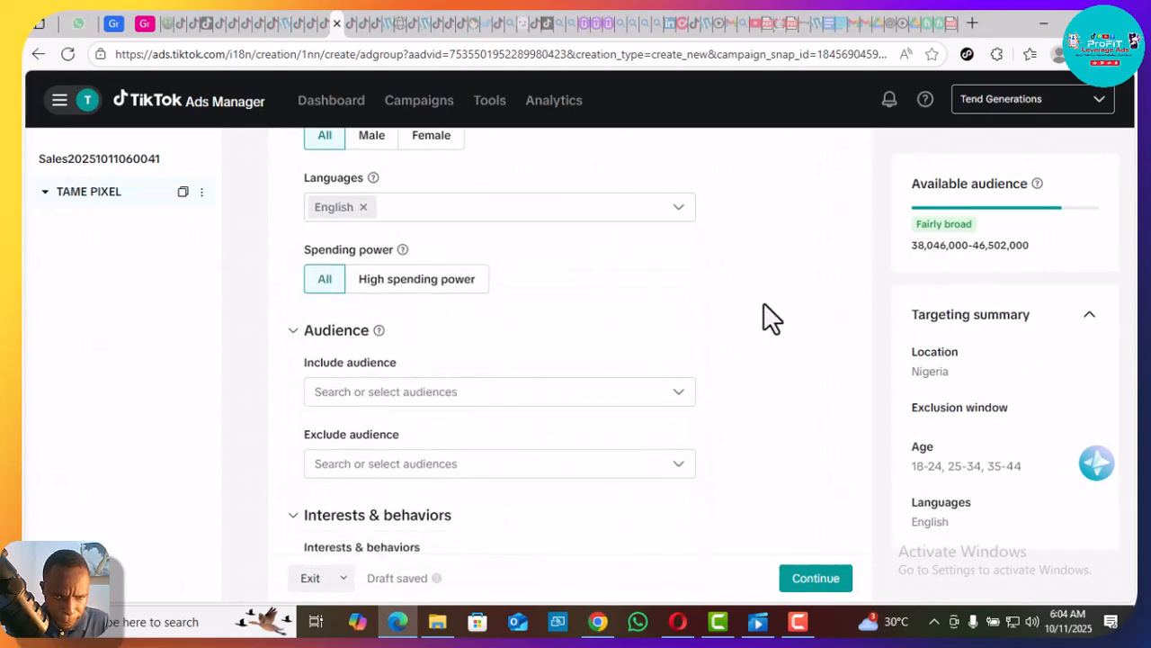
pyautogui.scroll(-1, 762, 304)
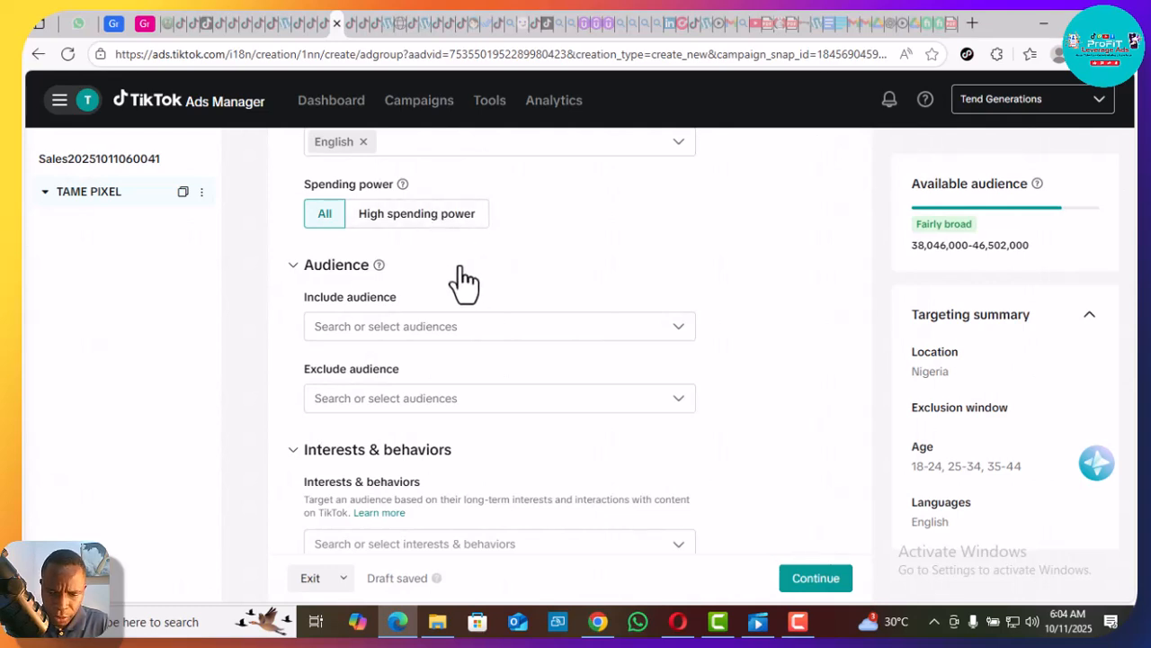
# - Check which saved audiences are available to include in the ad group's targeting
pyautogui.scroll(-1, 464, 282)
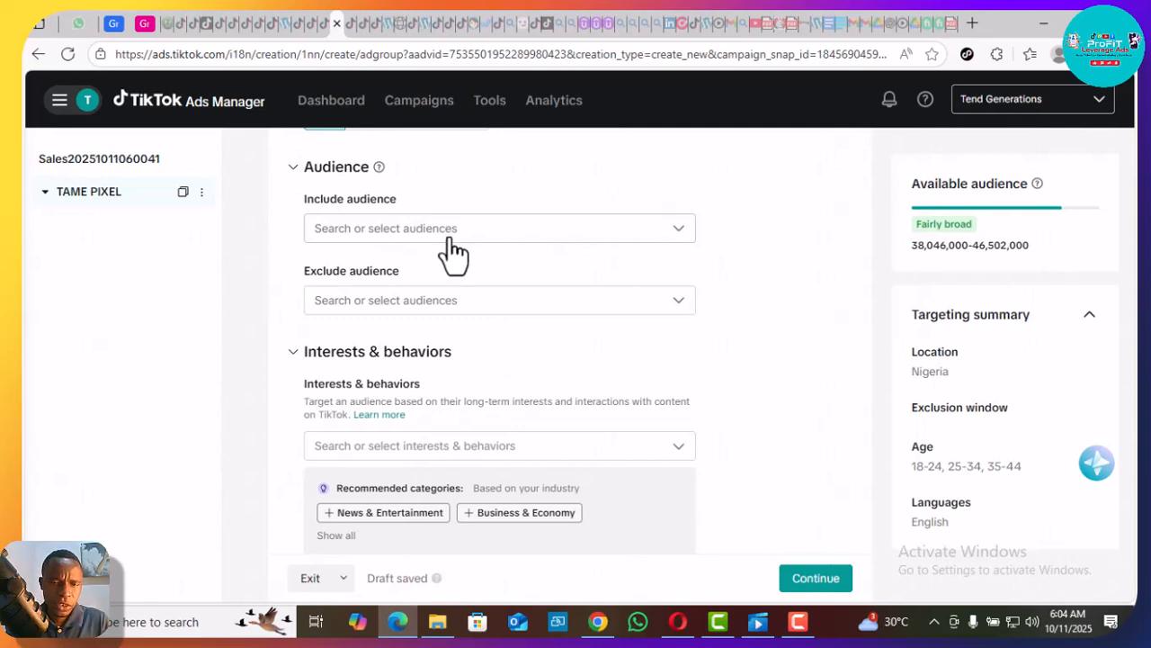
pyautogui.click(447, 235)
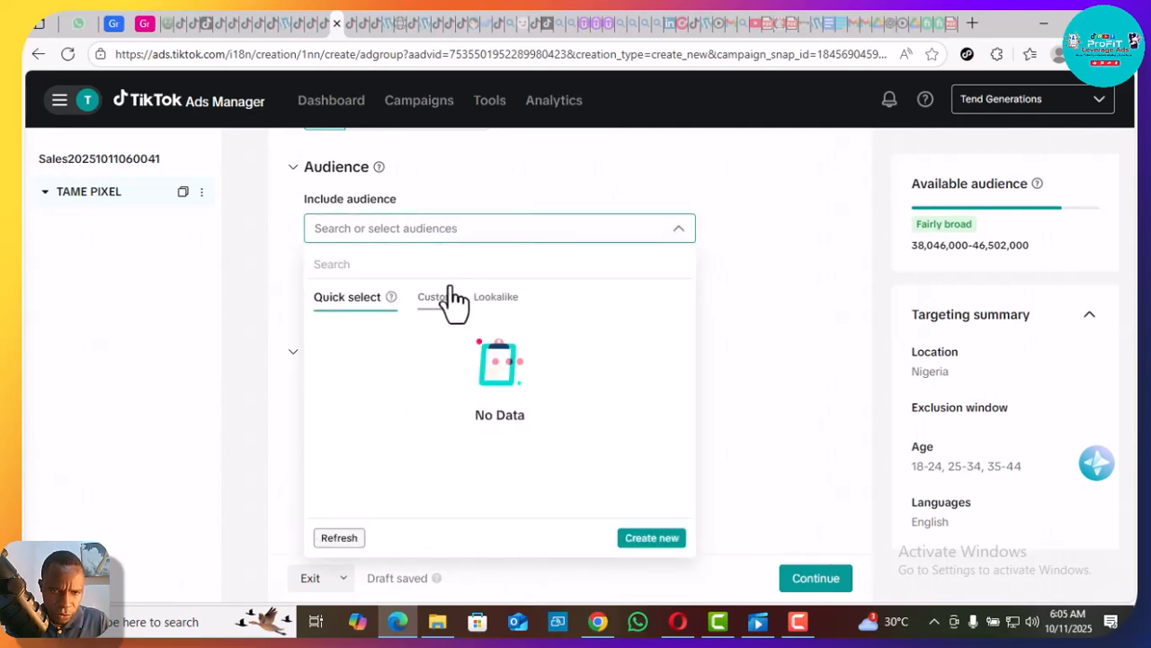
pyautogui.click(760, 236)
# - Search the interests and behaviors for "tiktok adverti" and add the tiktok advertising interest to the targeting
pyautogui.scroll(-3, 760, 233)
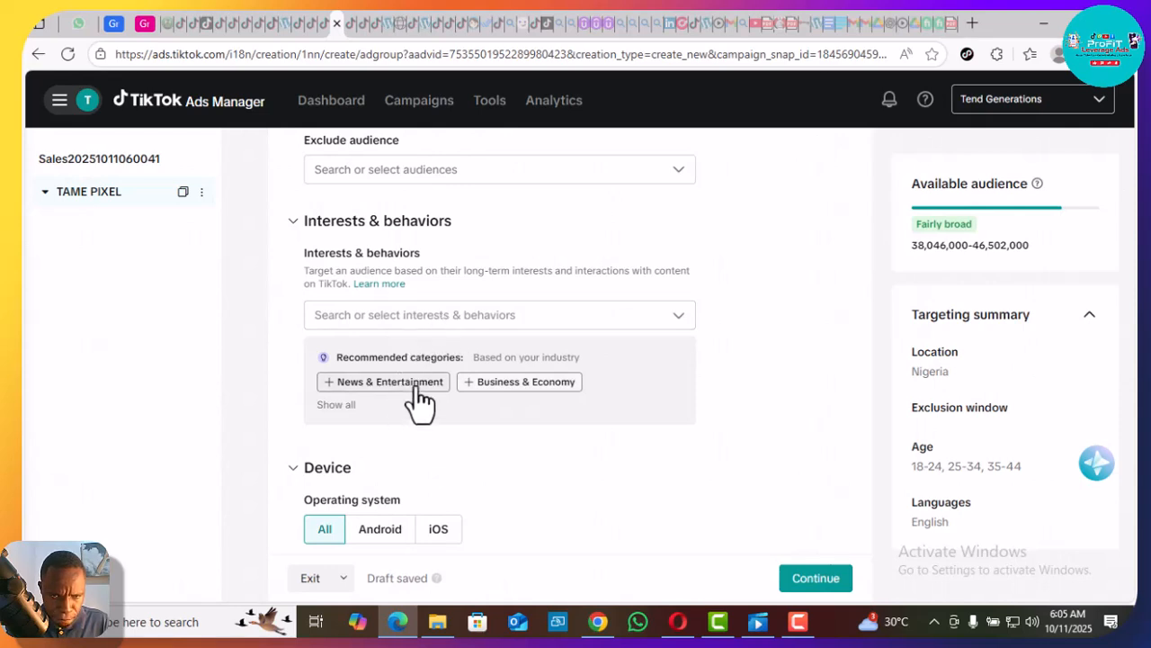
pyautogui.click(429, 330)
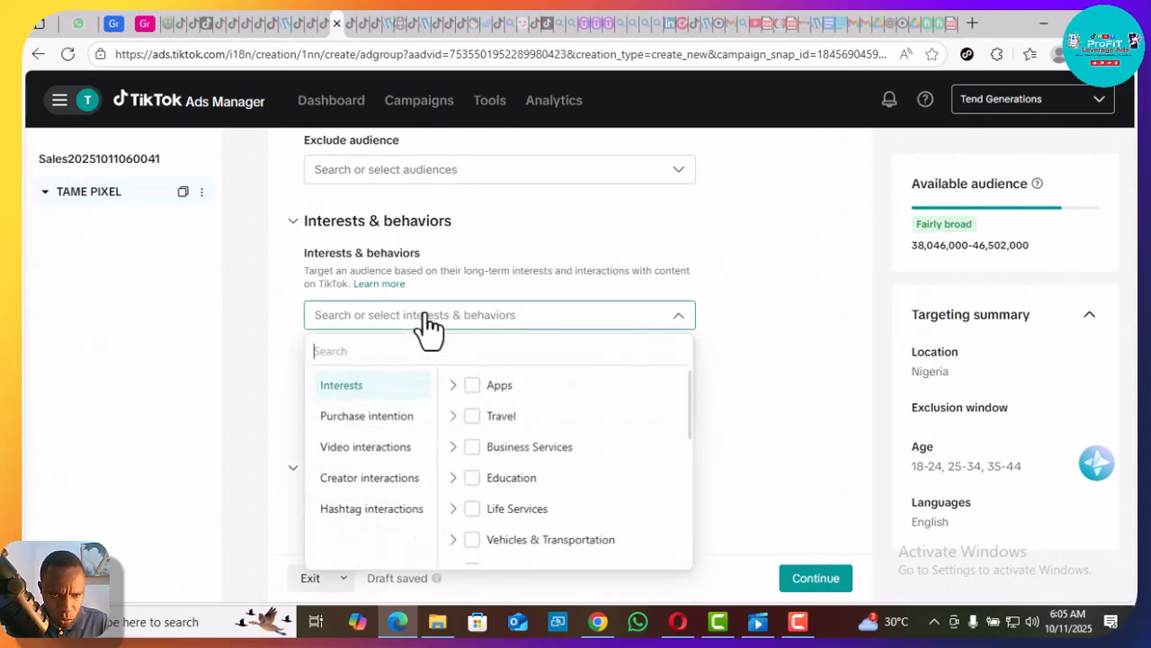
pyautogui.write('t')
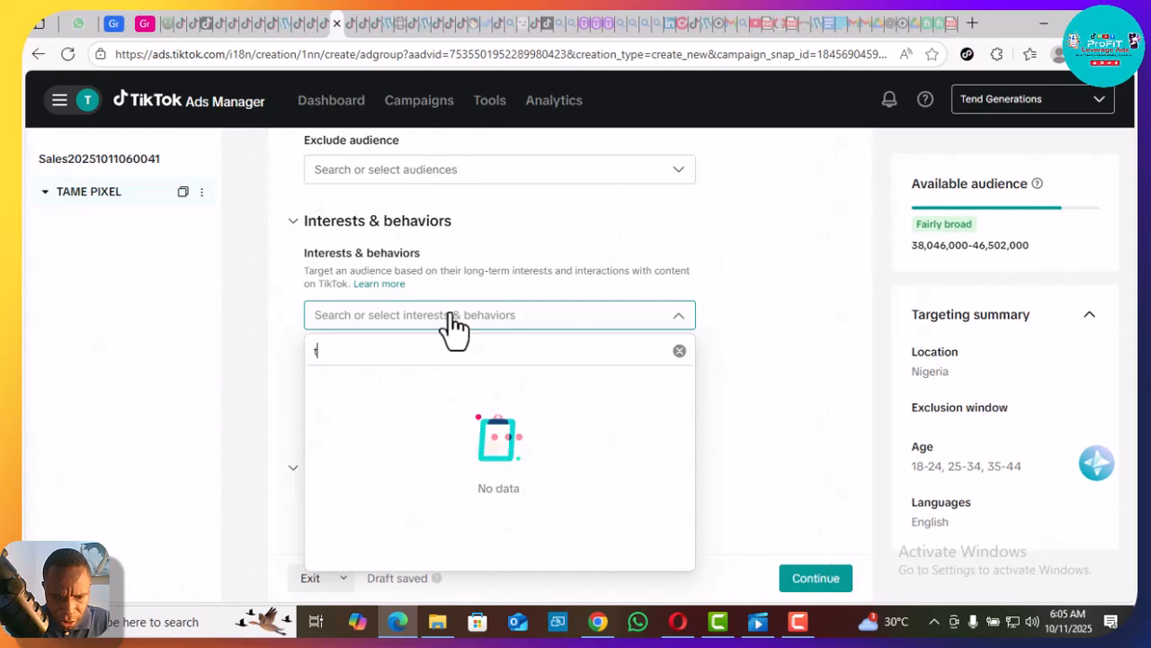
pyautogui.write('iktok')
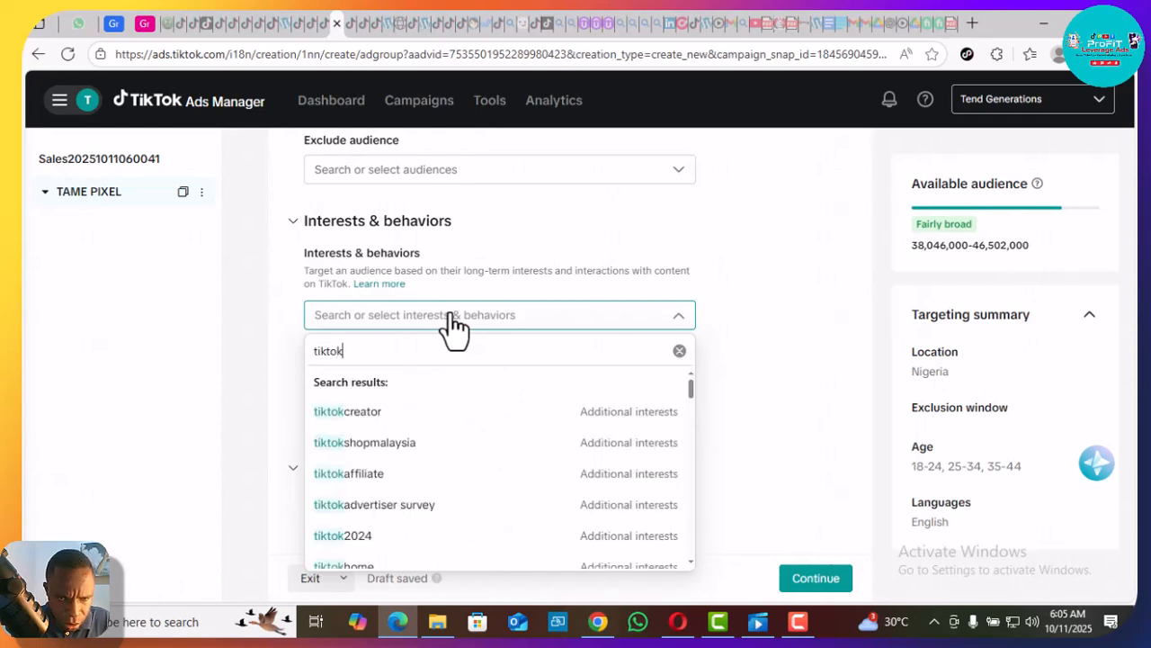
pyautogui.write(' as')
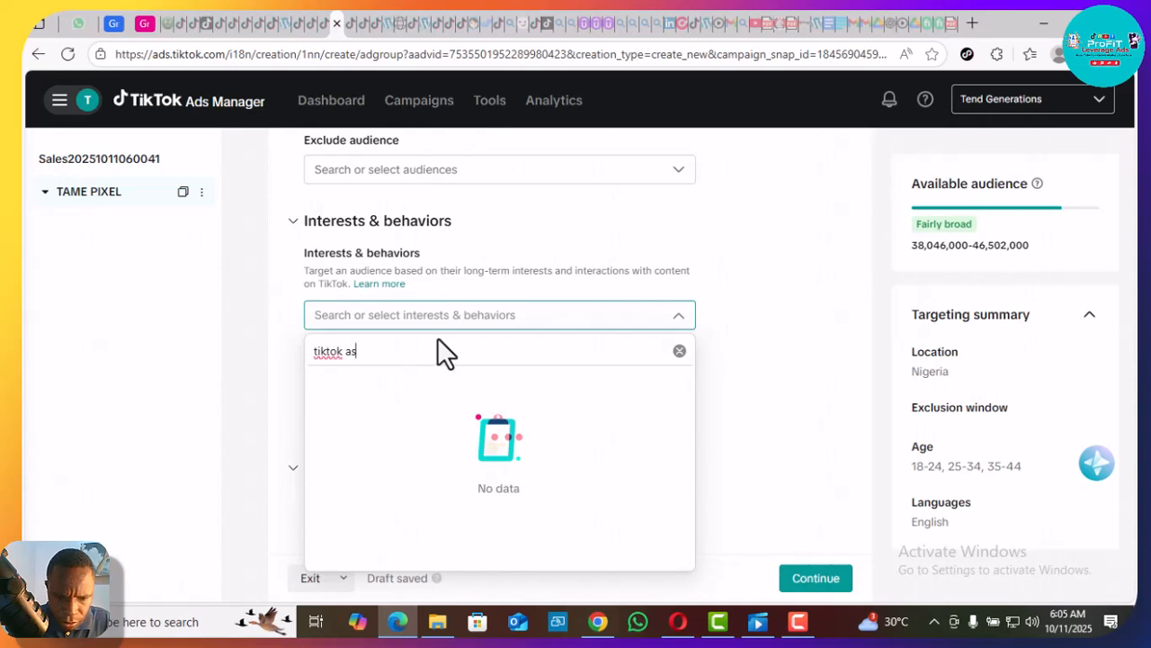
pyautogui.press('BackSpace')
pyautogui.write('d')
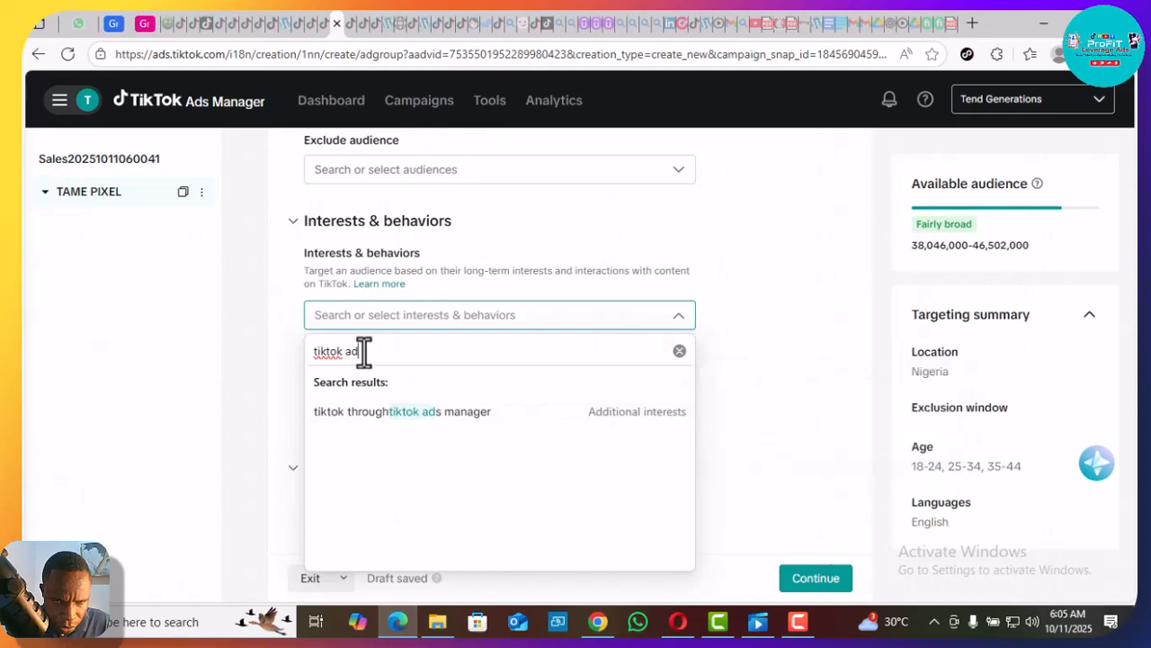
pyautogui.press('BackSpace')
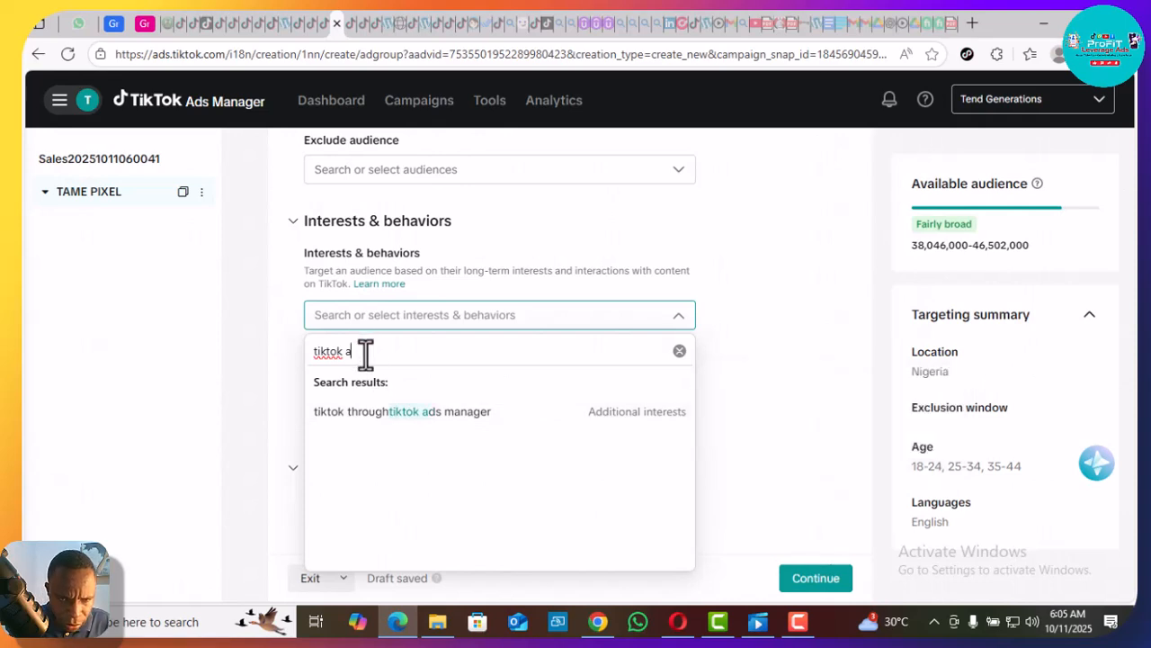
pyautogui.write('dverti')
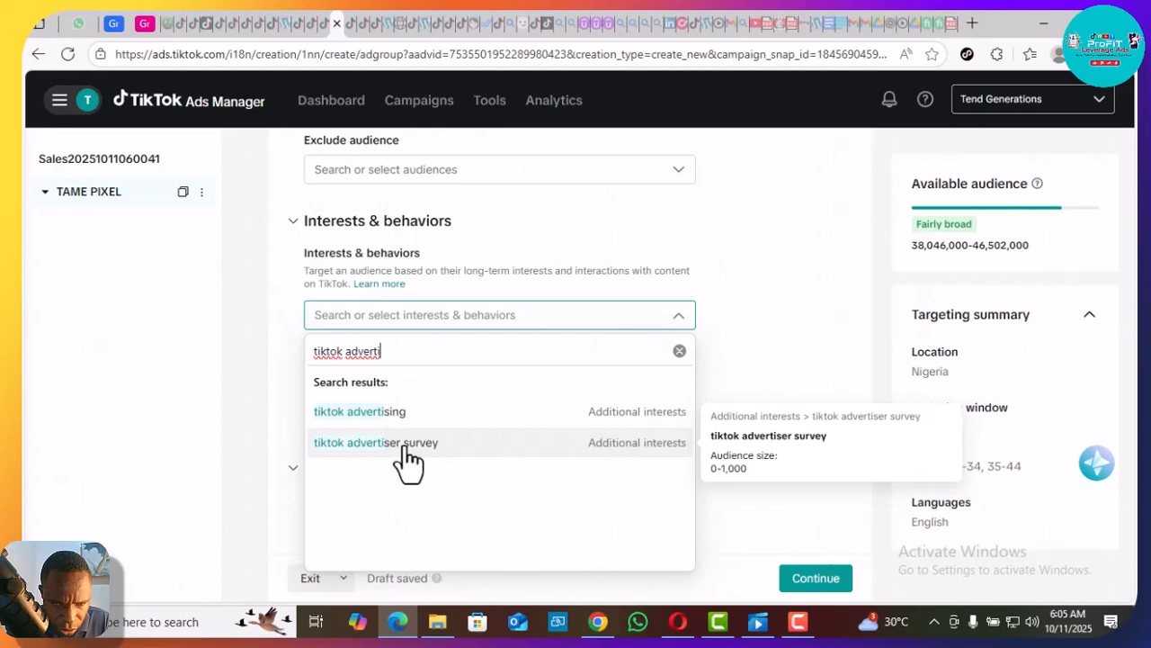
pyautogui.click(398, 417)
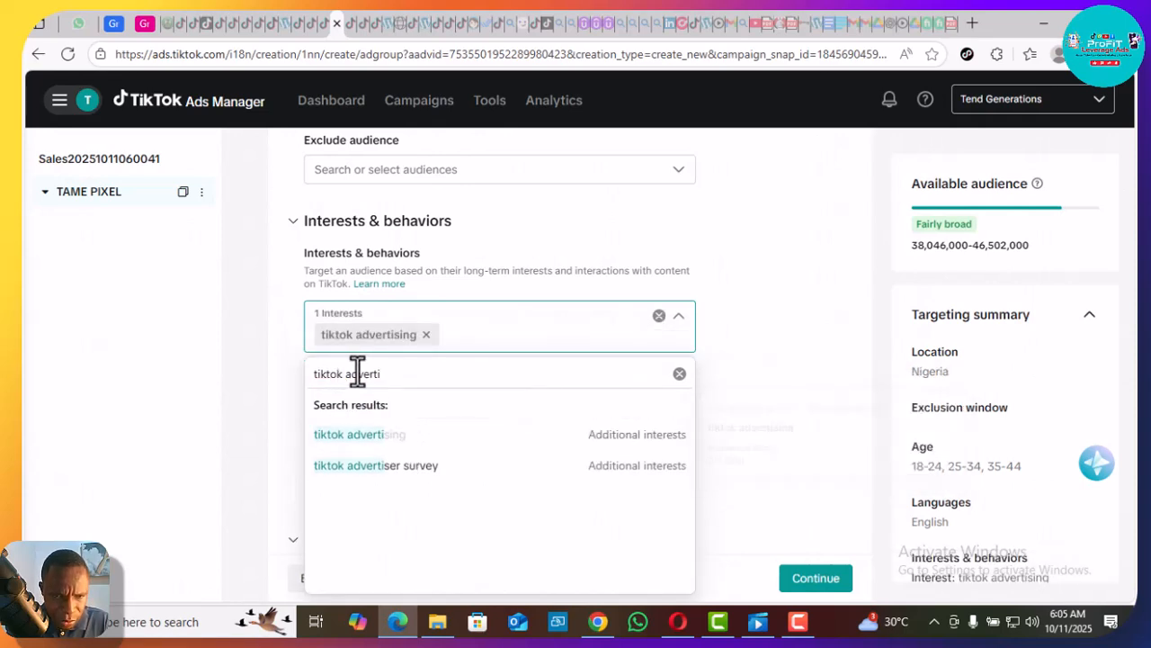
pyautogui.click(762, 328)
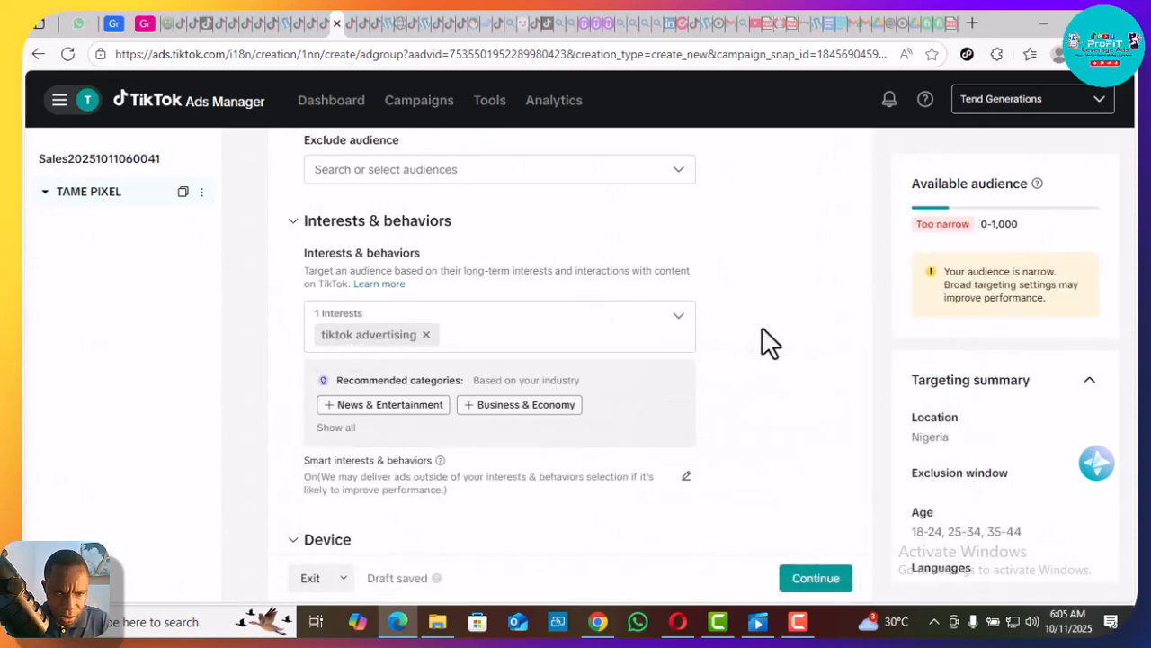
# - Look over the interest categories and similar interests offered for the ad group's targeting
pyautogui.scroll(-3, 762, 328)
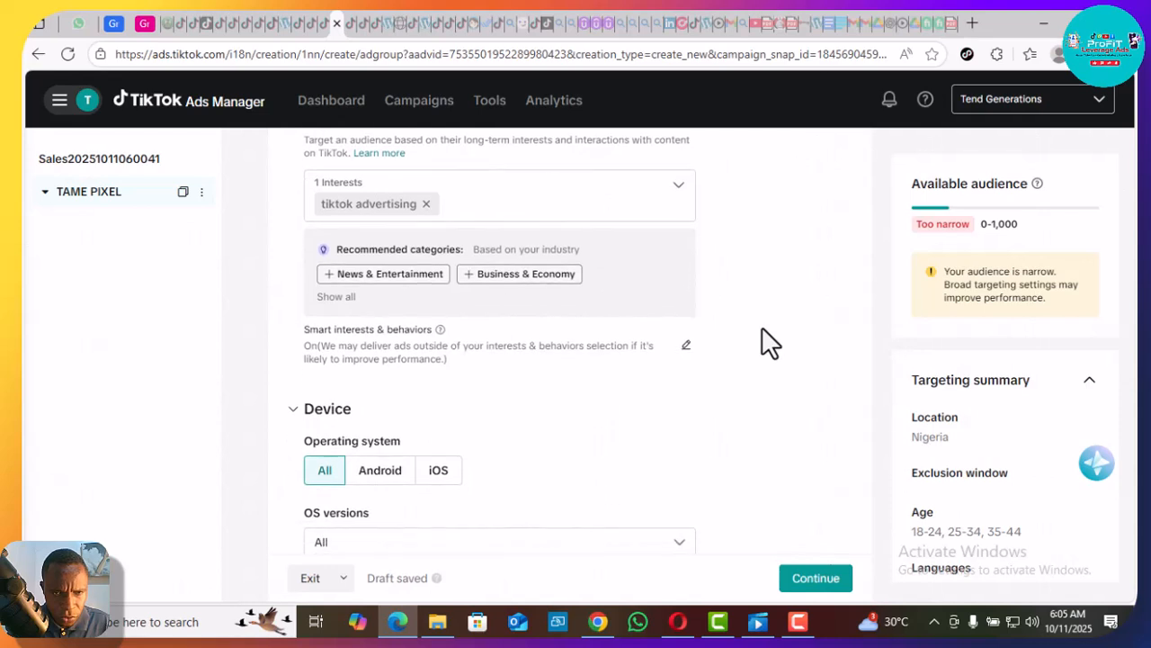
pyautogui.click(491, 224)
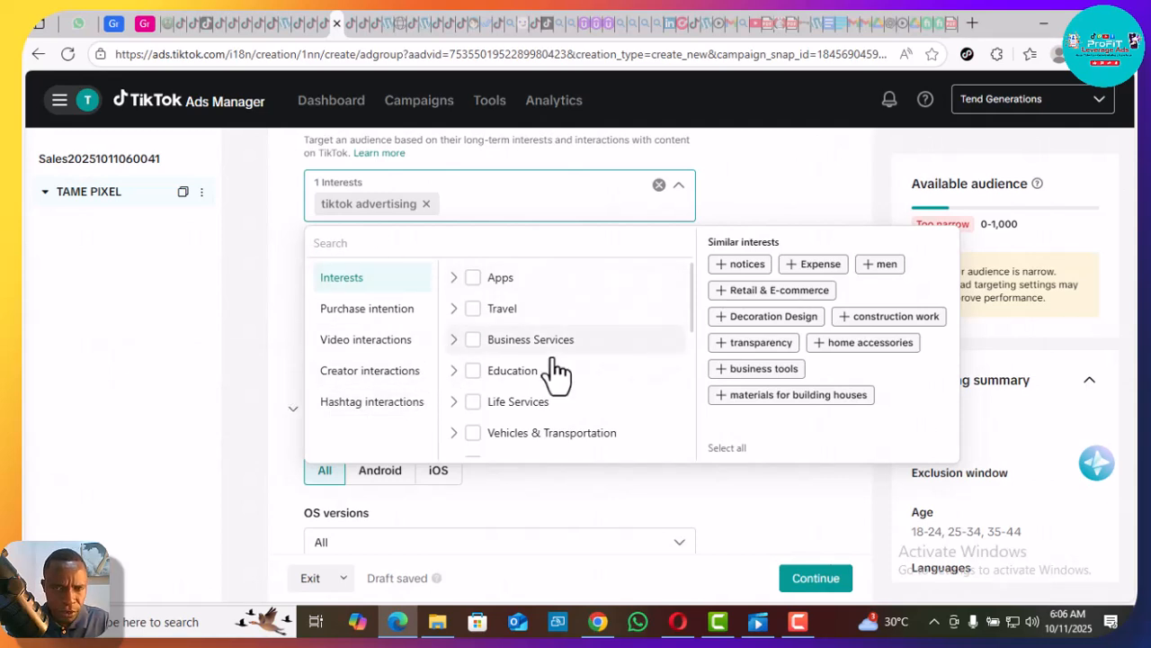
pyautogui.click(702, 205)
# - Restrict the ad group's device connection types to WIFI, 4G and 3G
pyautogui.scroll(-1, 702, 204)
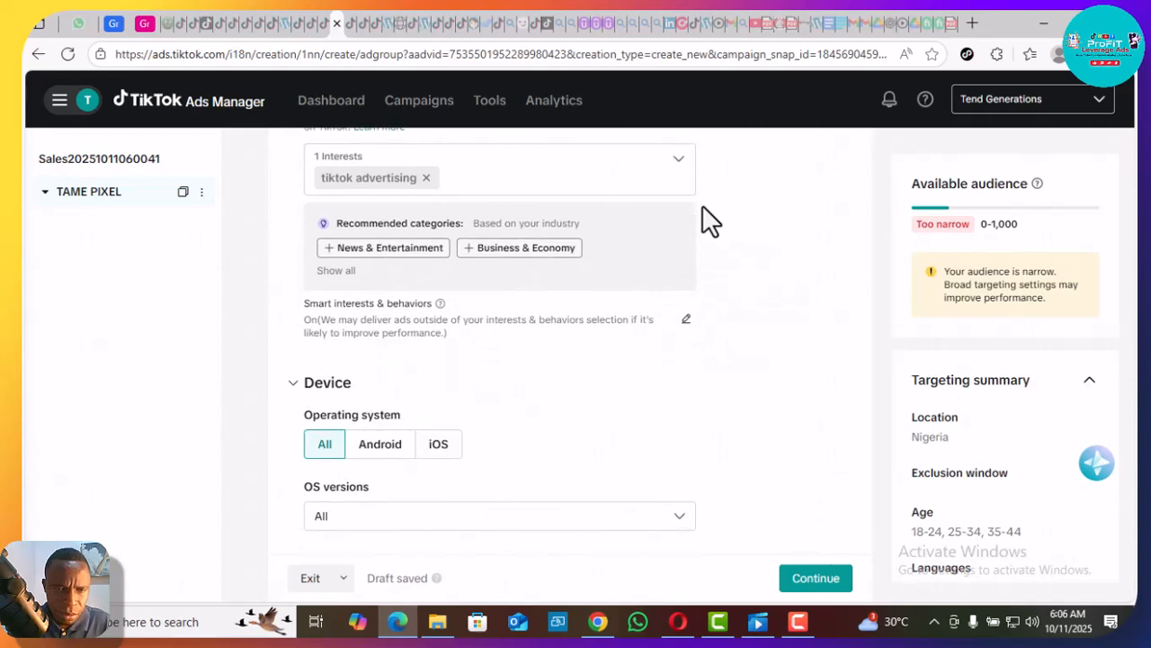
pyautogui.scroll(-2, 702, 206)
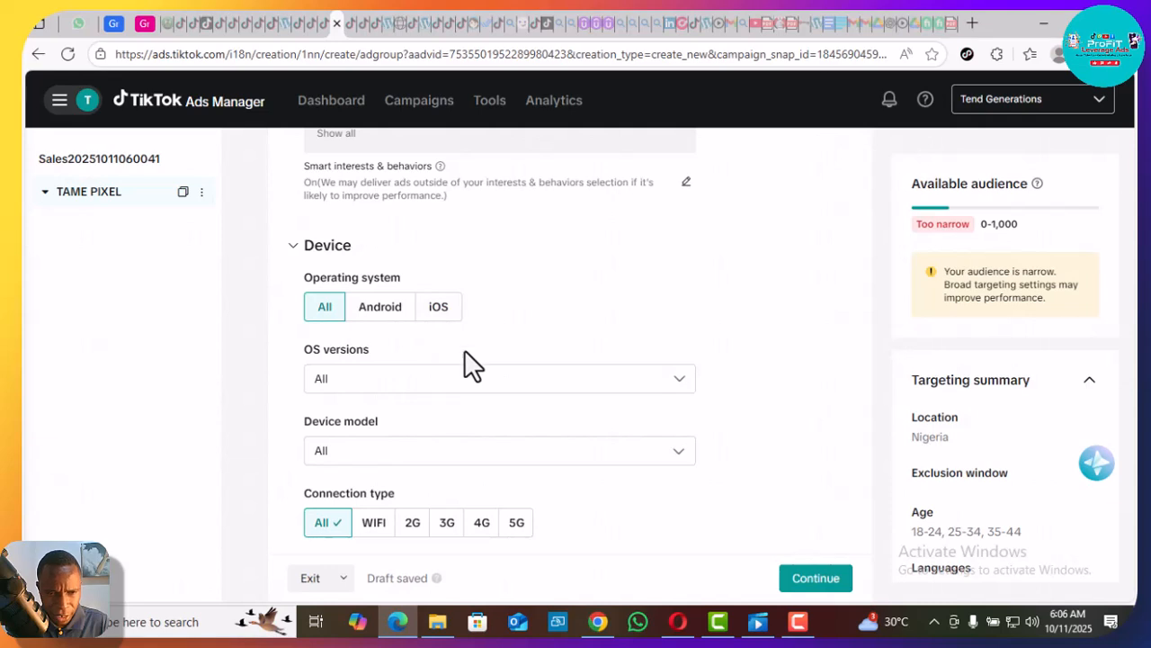
pyautogui.scroll(-3, 464, 351)
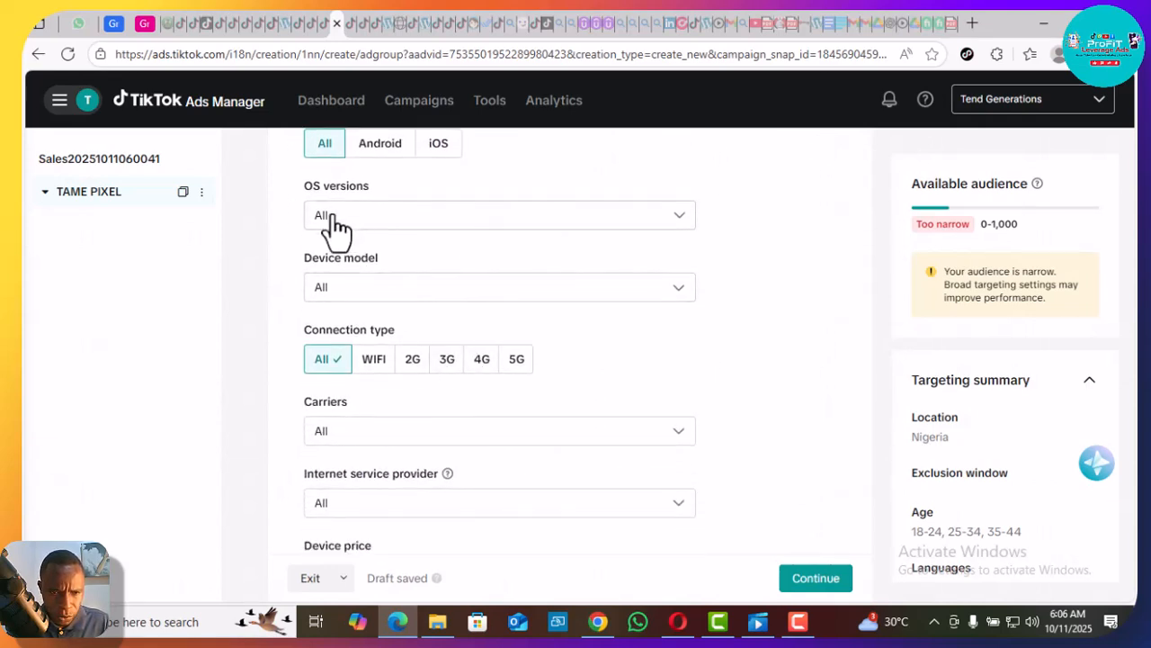
pyautogui.click(378, 360)
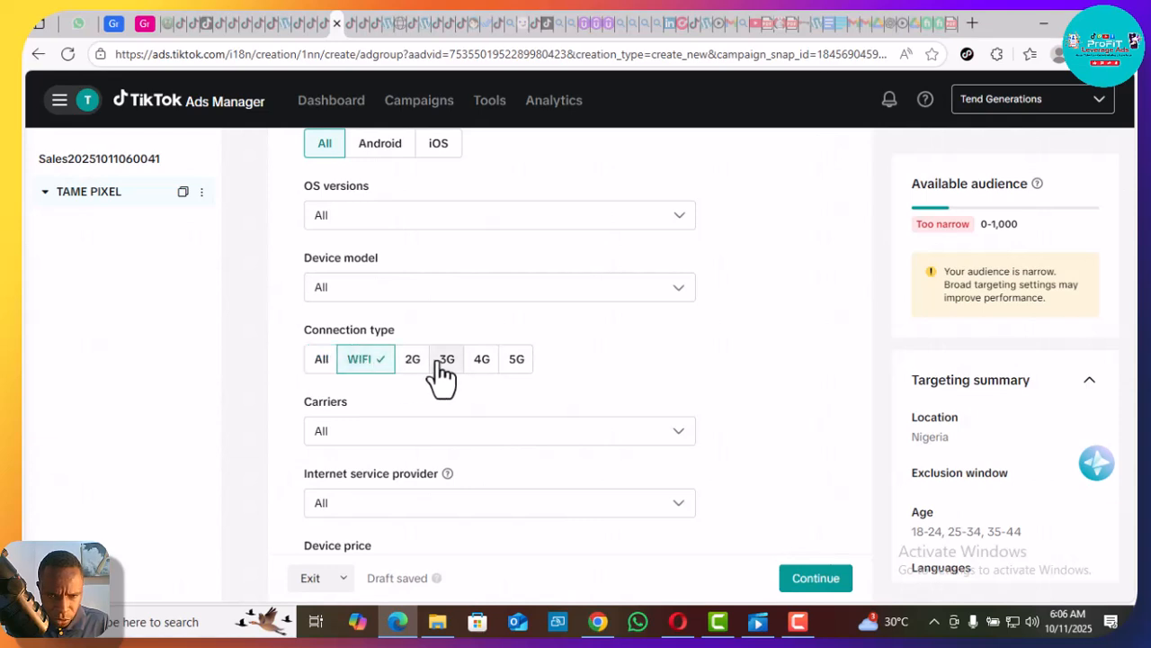
pyautogui.click(483, 366)
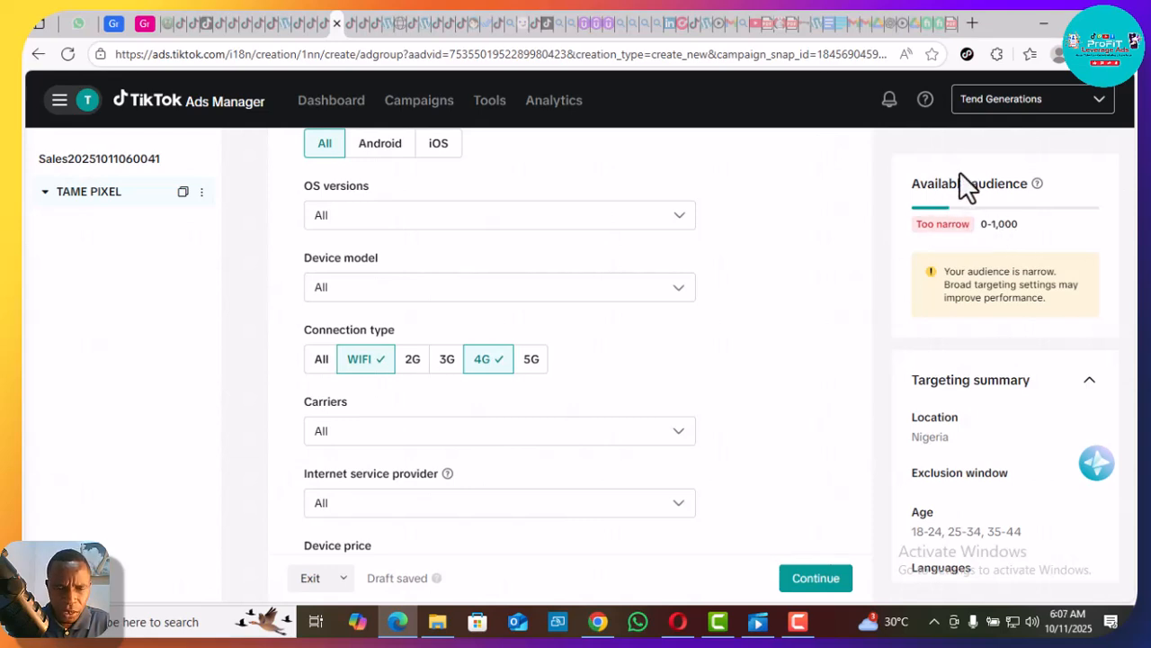
pyautogui.click(447, 360)
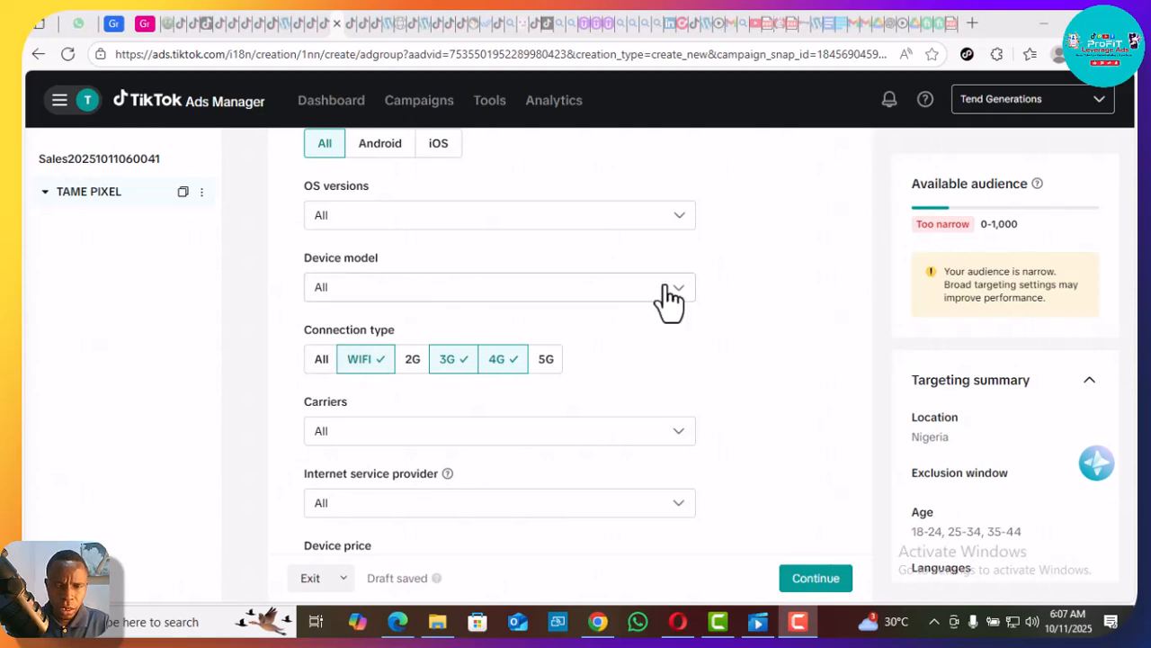
# - Remove the tiktok advertising interest from the ad group's interests and behaviors
pyautogui.scroll(3, 732, 319)
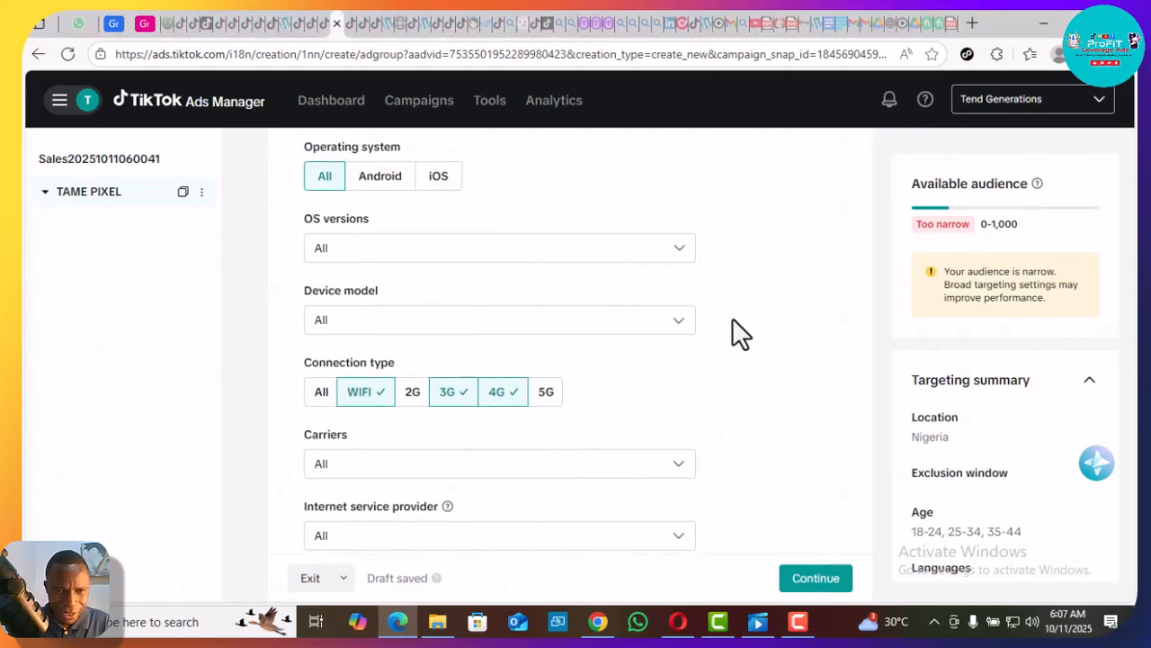
pyautogui.scroll(2, 732, 320)
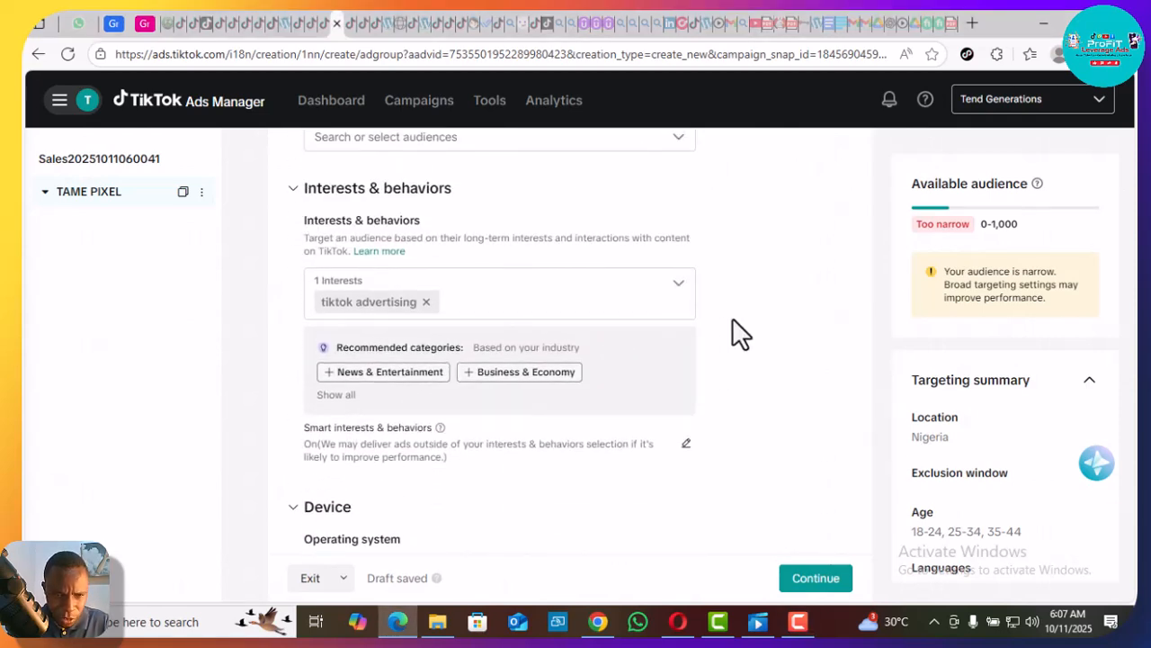
pyautogui.click(425, 304)
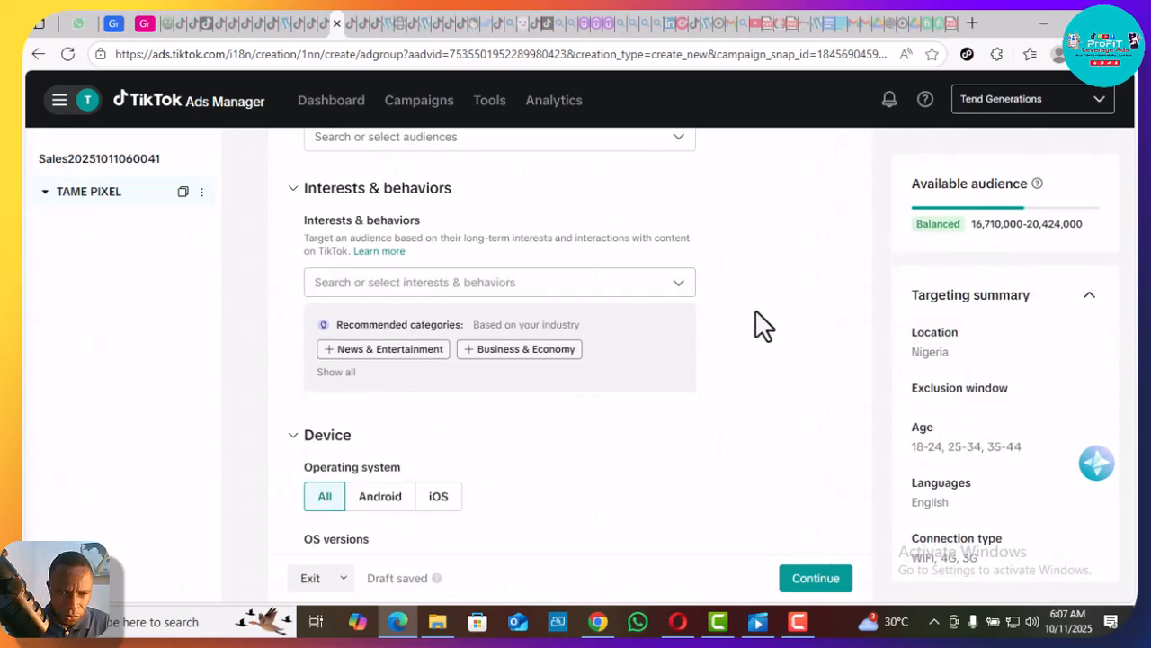
# - Add 5G to the ad group's targeted connection types
pyautogui.scroll(-1, 754, 325)
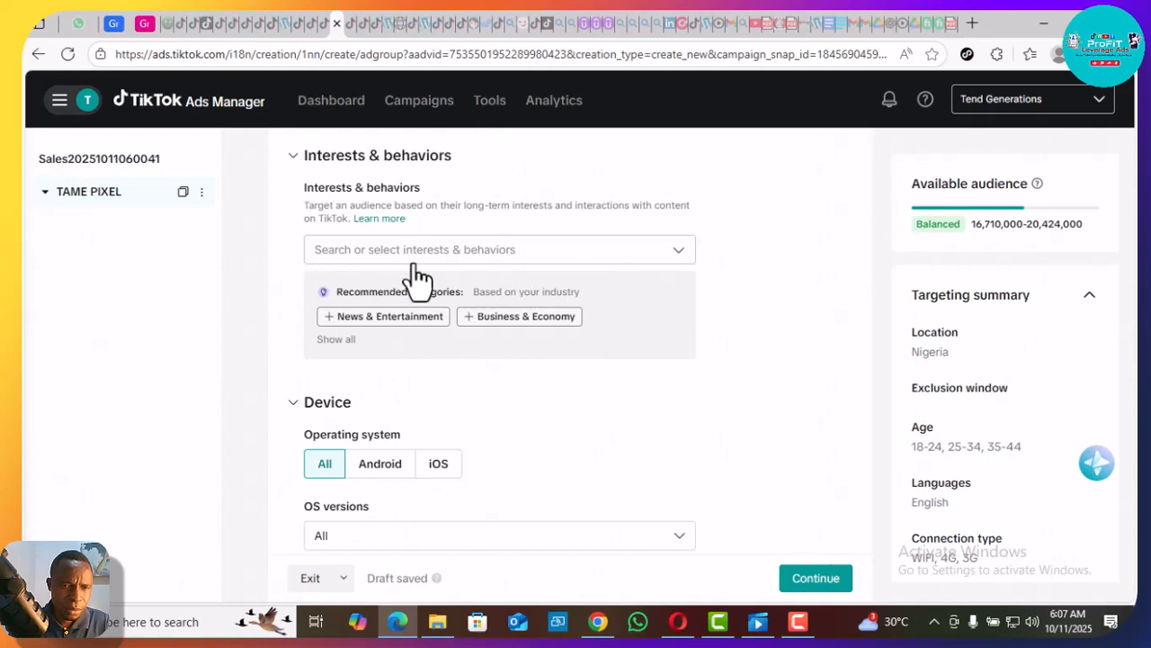
pyautogui.scroll(-2, 746, 333)
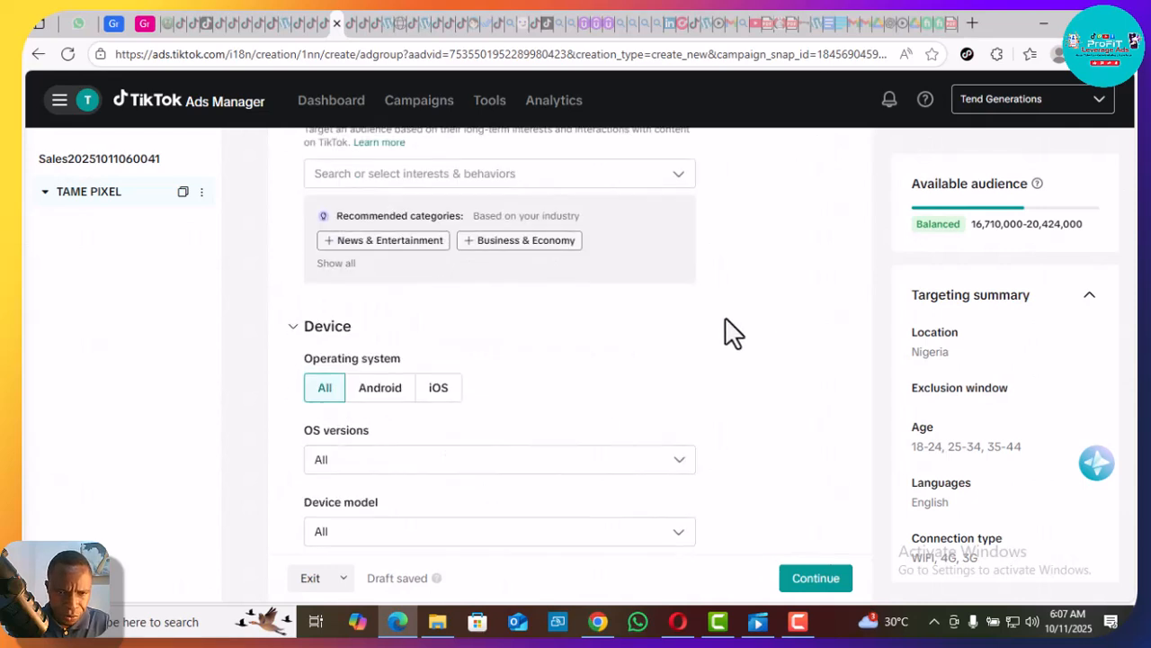
pyautogui.scroll(-2, 726, 318)
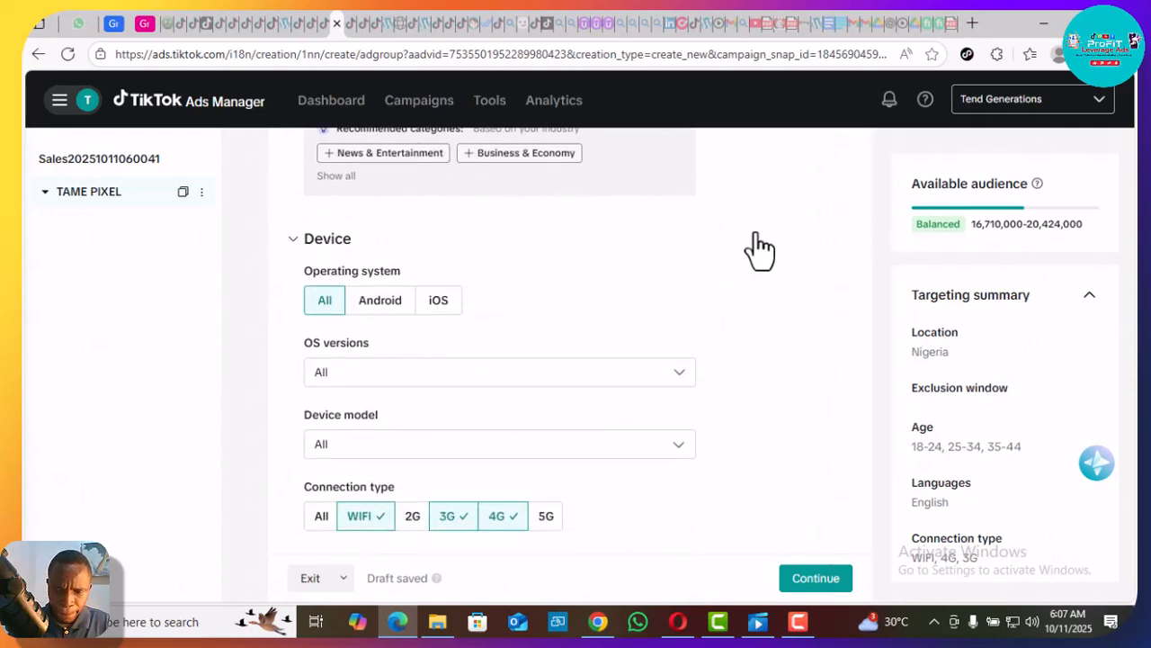
pyautogui.scroll(2, 760, 250)
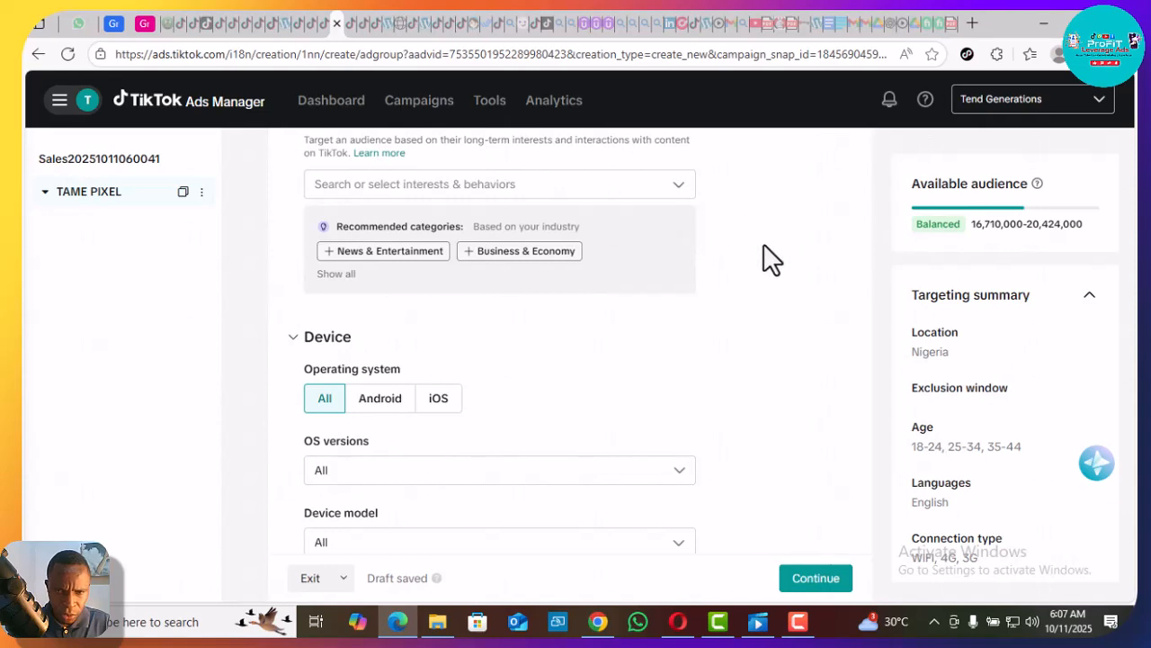
pyautogui.scroll(-6, 763, 245)
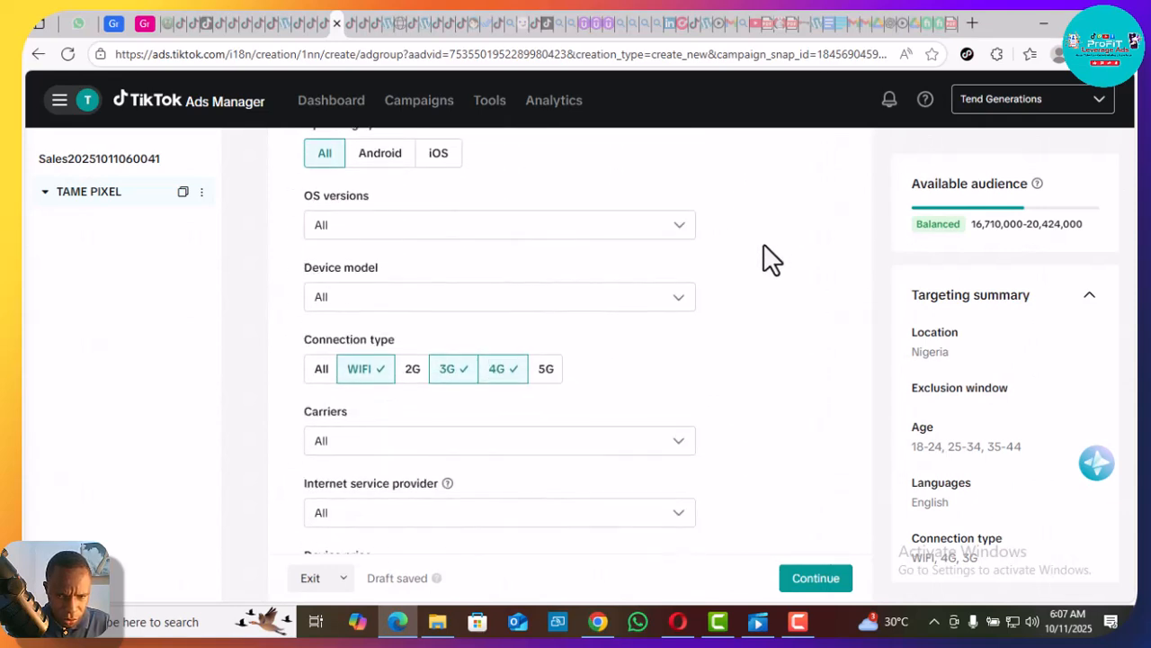
pyautogui.scroll(-2, 763, 261)
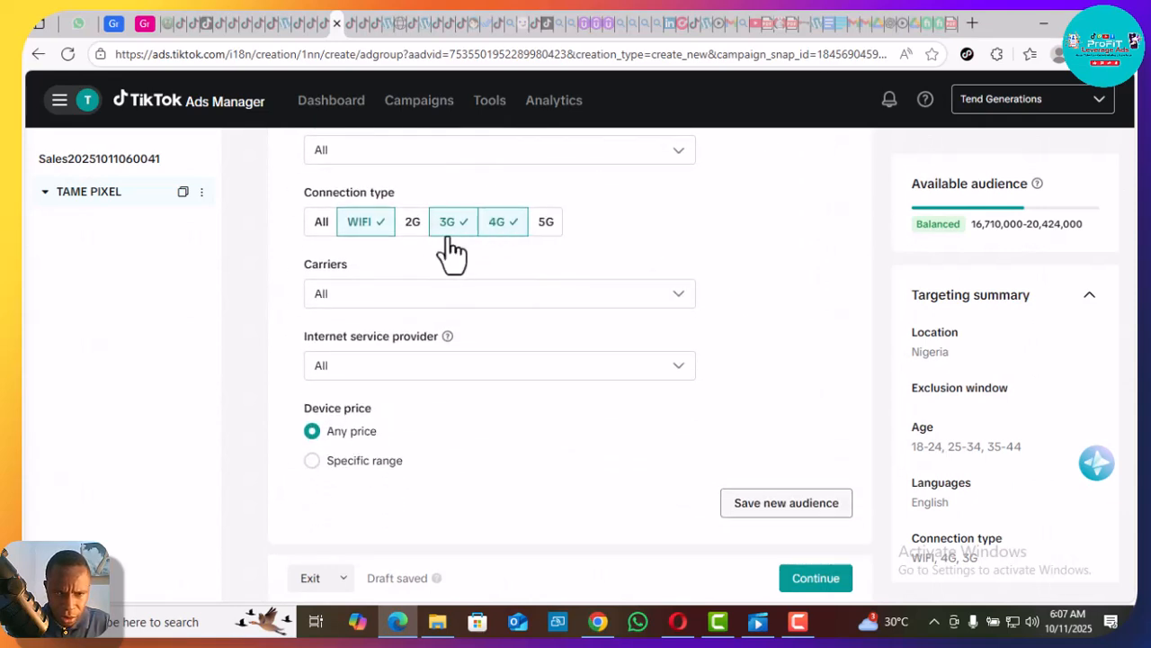
pyautogui.click(546, 232)
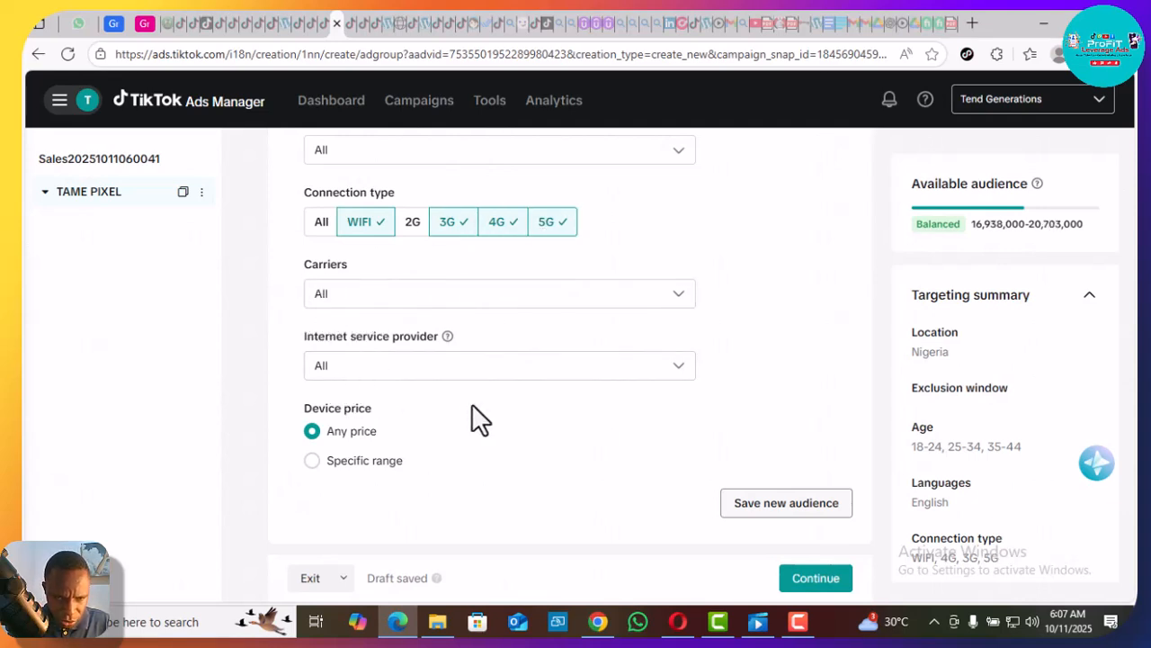
# - Set the ad group's daily budget to 6500 NGN
pyautogui.scroll(-2, 798, 365)
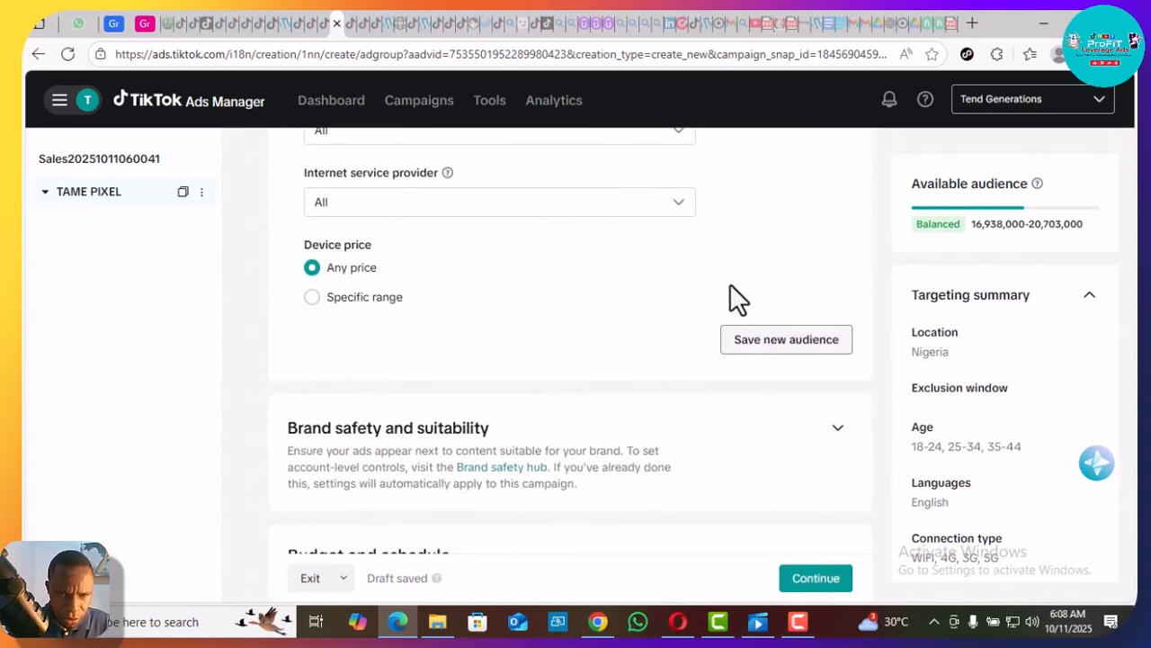
pyautogui.scroll(-3, 779, 268)
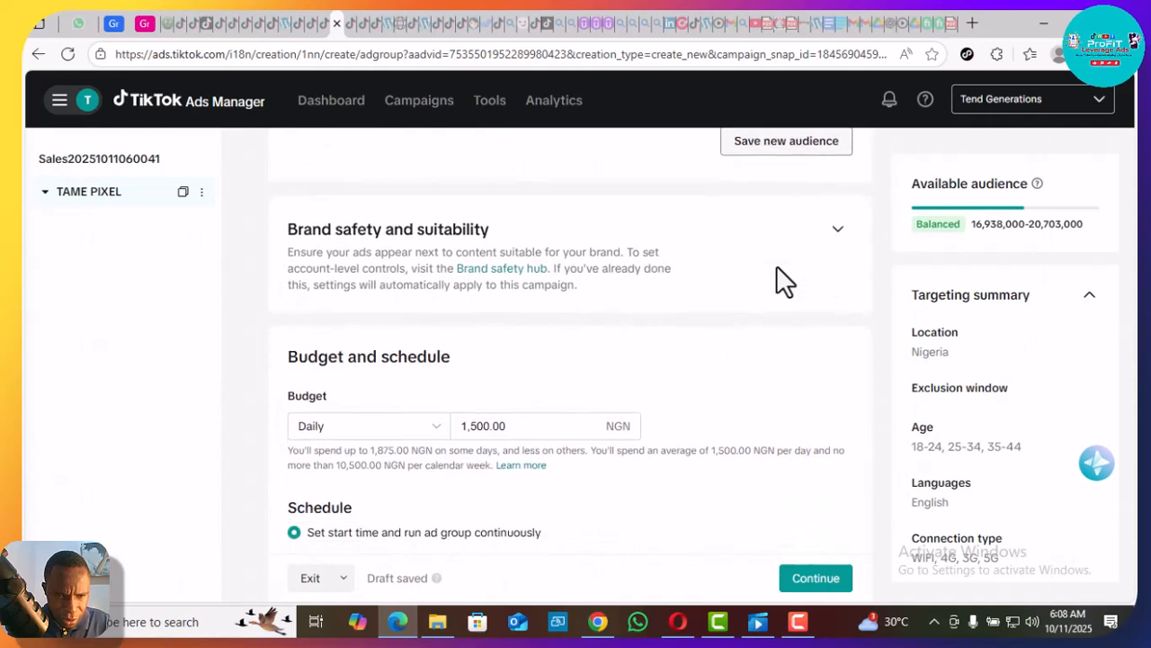
pyautogui.scroll(-1, 779, 281)
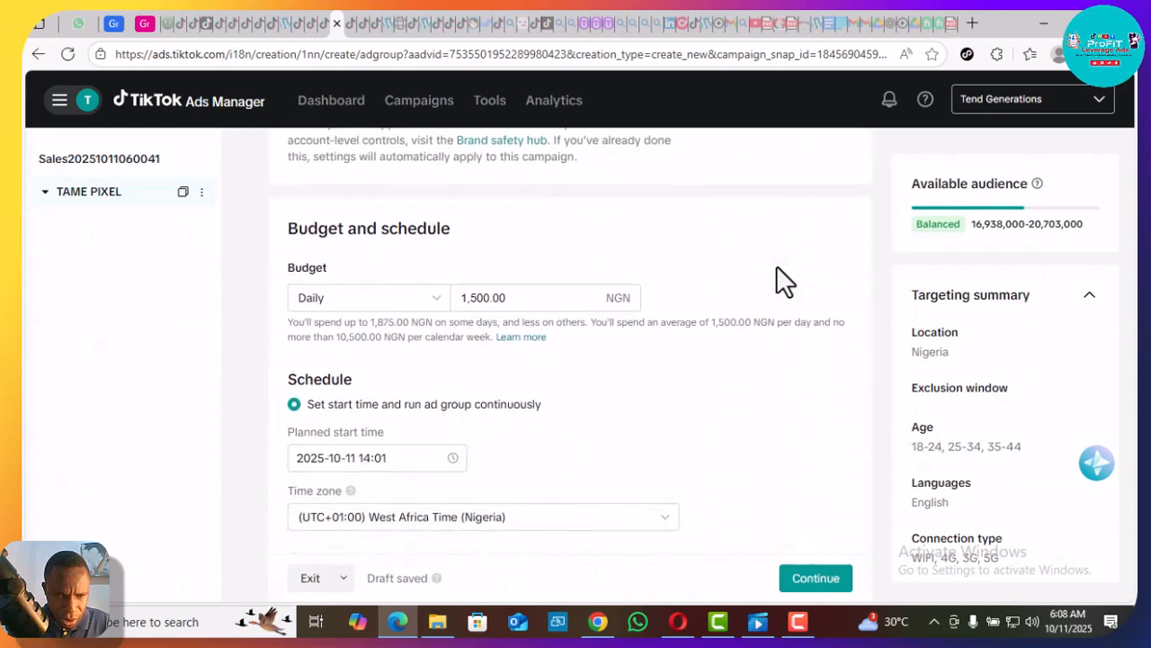
pyautogui.doubleClick(473, 298)
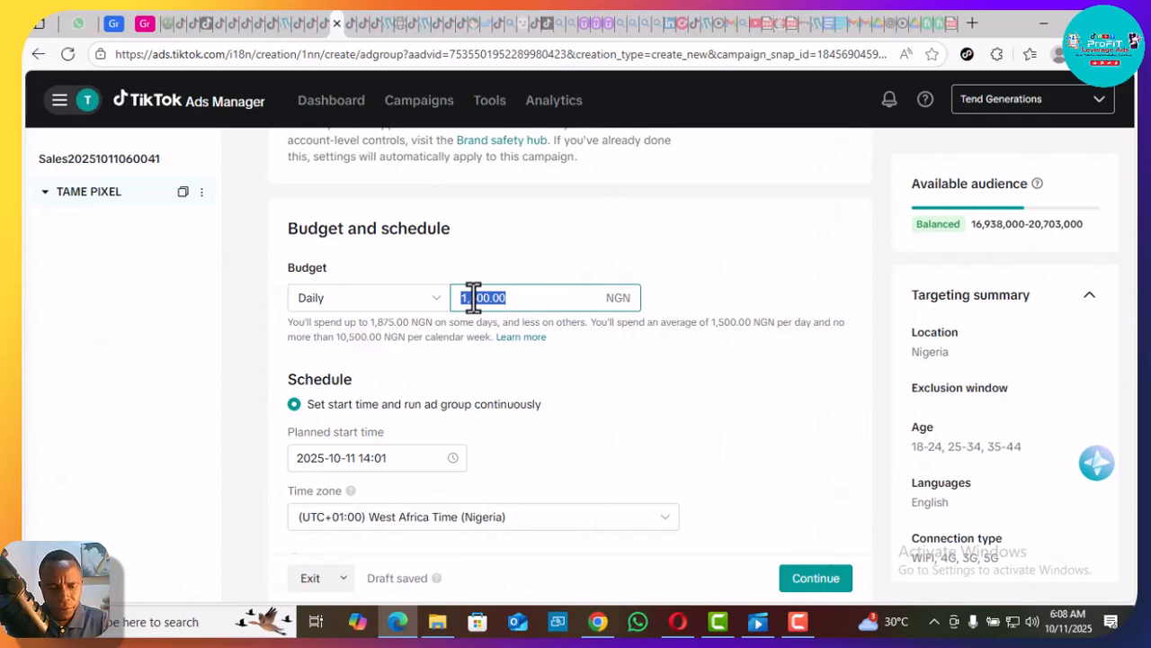
pyautogui.write('6500')
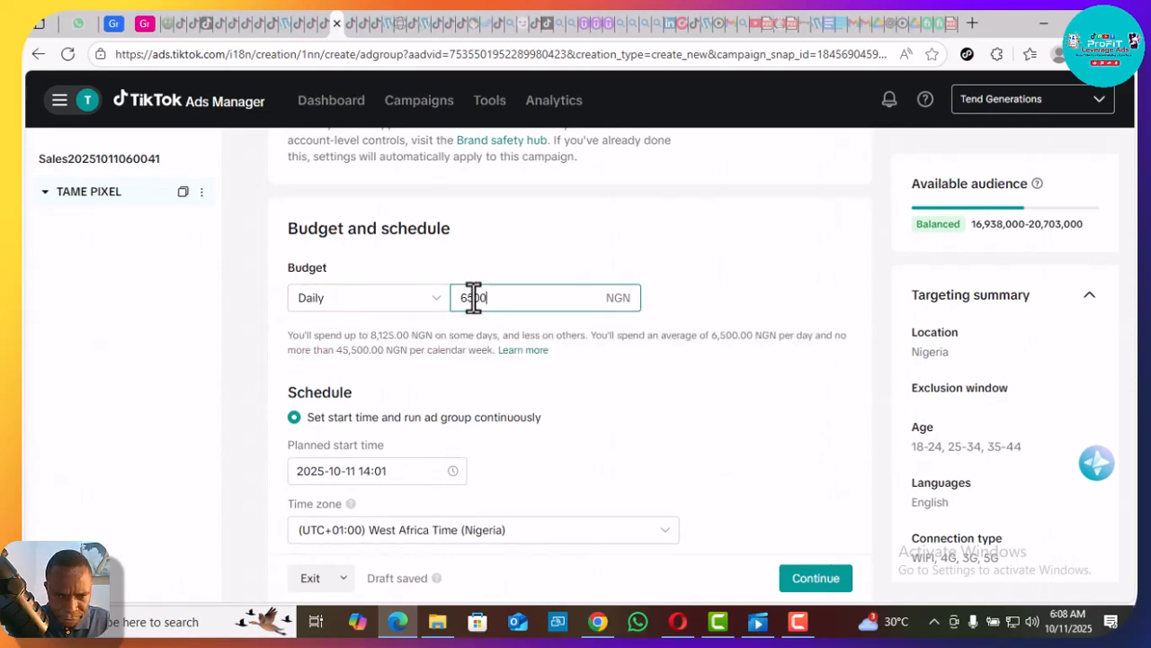
# - Commit the daily budget and set the ad group's schedule to a start time that runs continuously
pyautogui.click(695, 333)
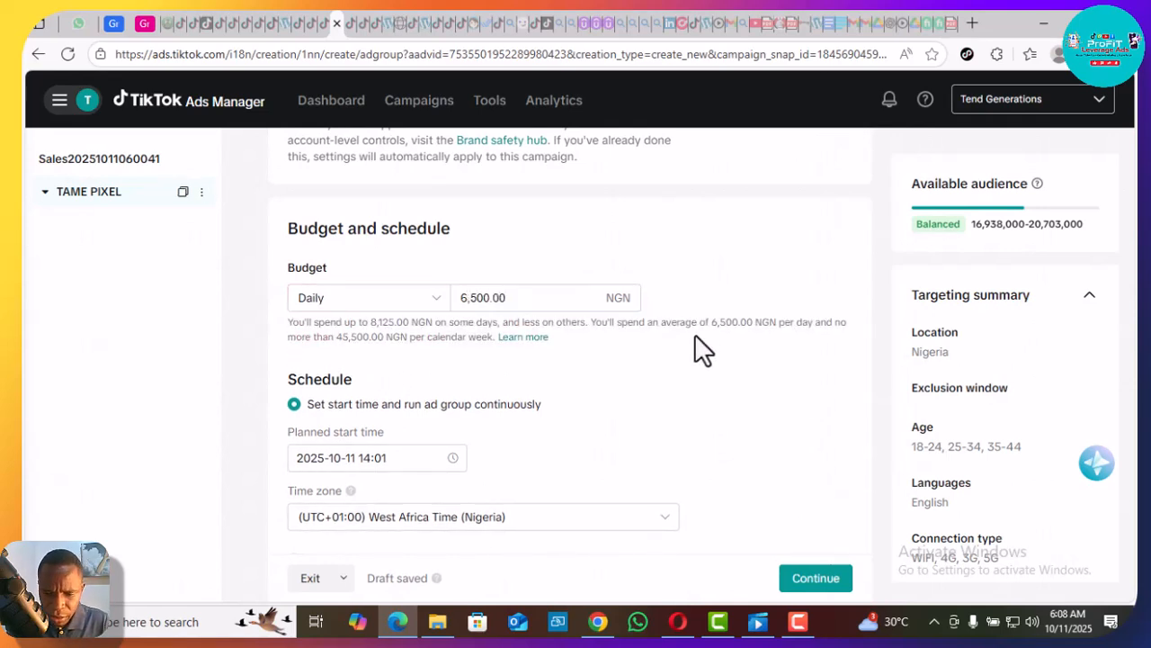
pyautogui.scroll(-1, 694, 333)
pyautogui.scroll(-1, 694, 334)
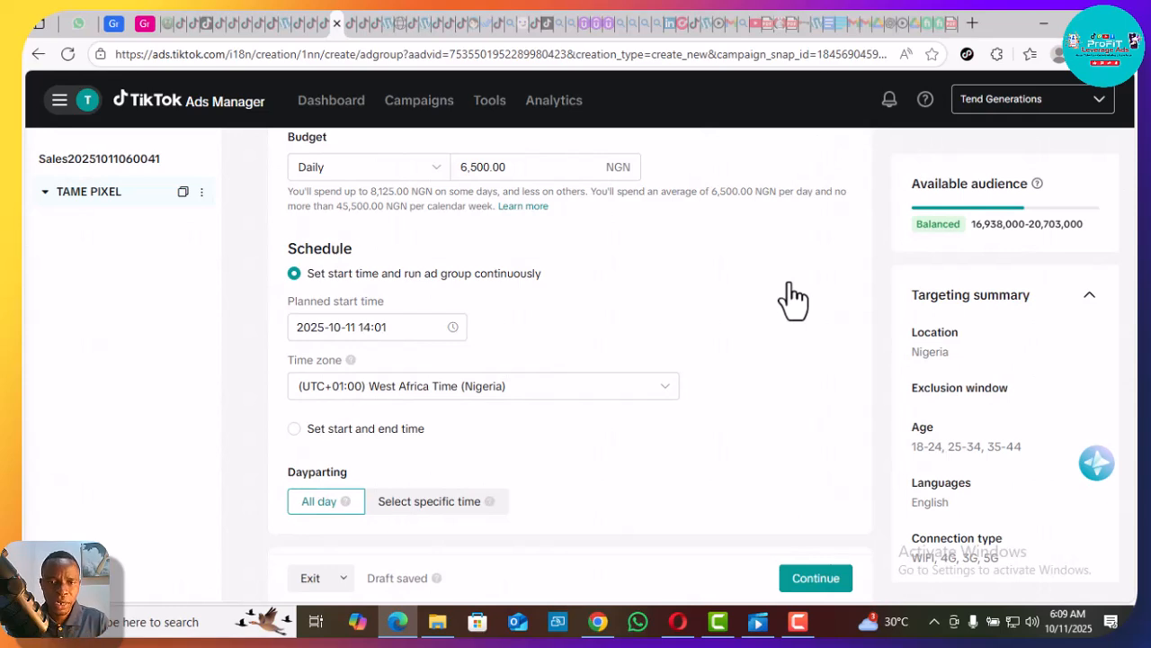
pyautogui.press('Down')
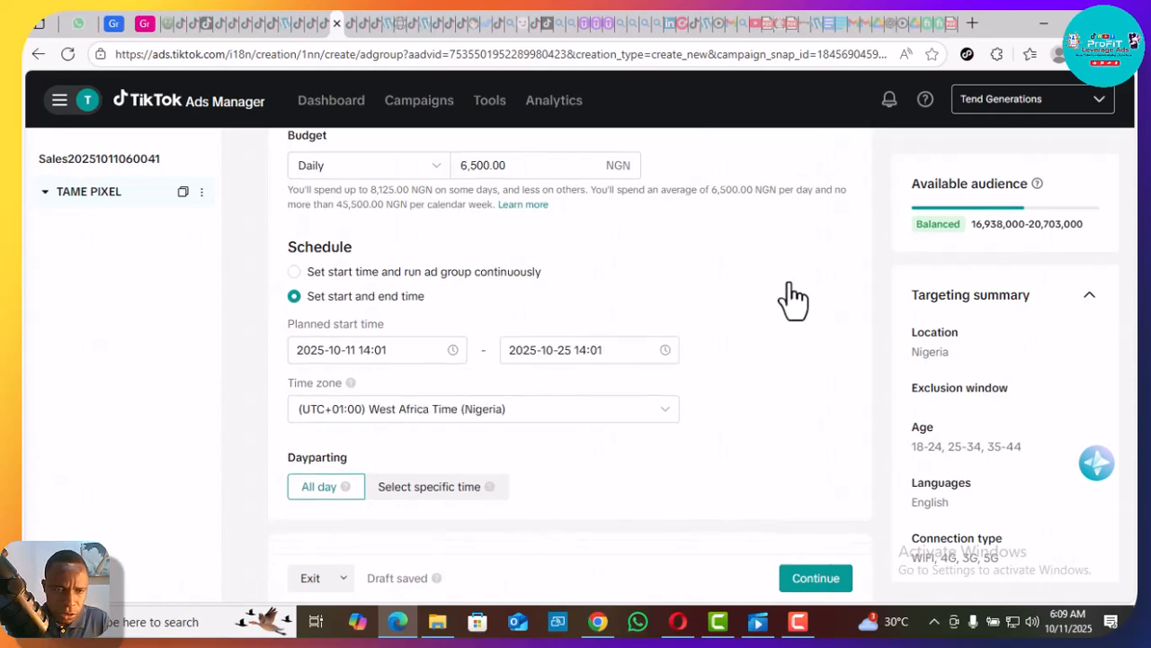
pyautogui.scroll(-1, 790, 287)
pyautogui.scroll(1, 789, 288)
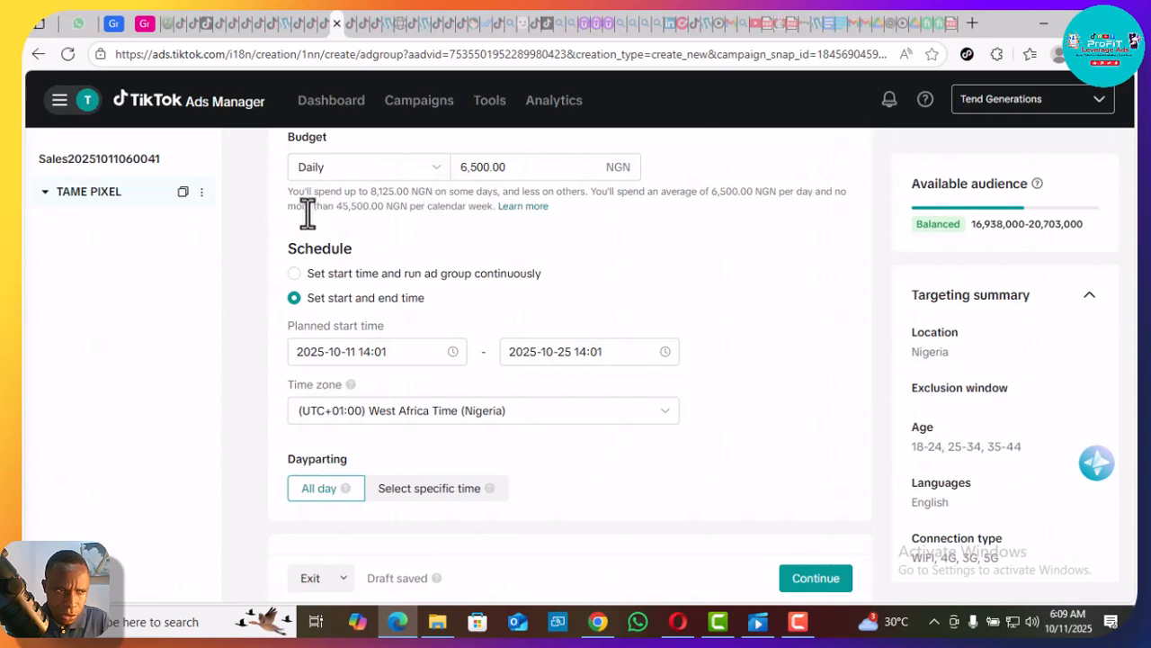
pyautogui.click(297, 275)
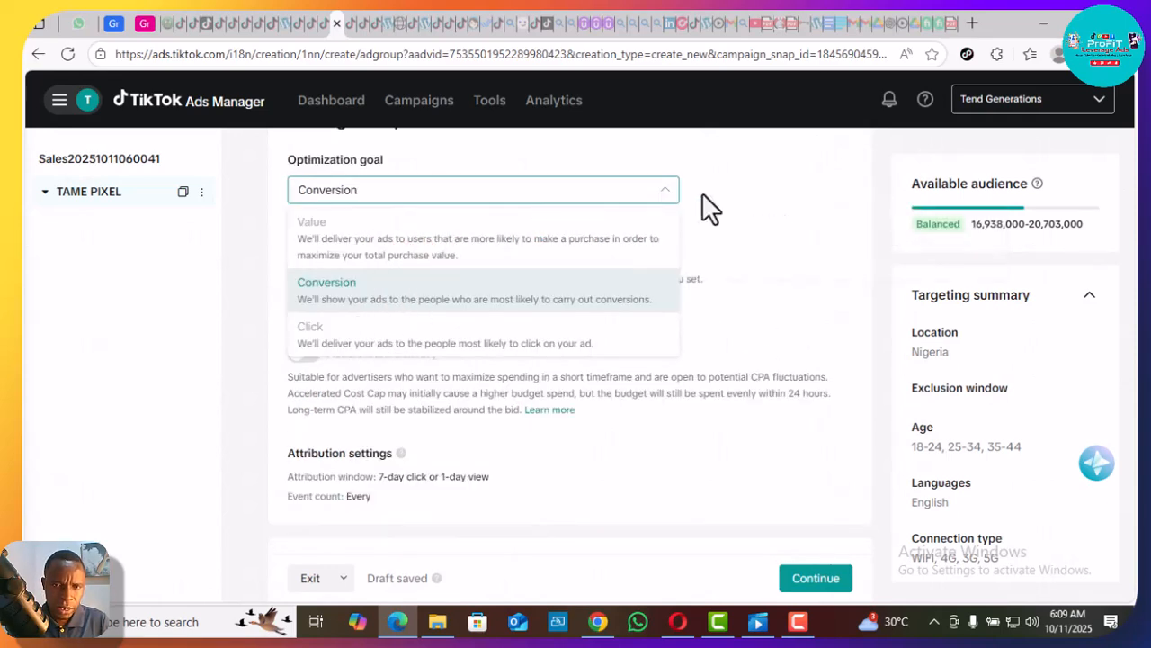
# - Review the optimization goal options, target CPA and attribution settings for the ad group's bidding and optimization
pyautogui.click(727, 200)
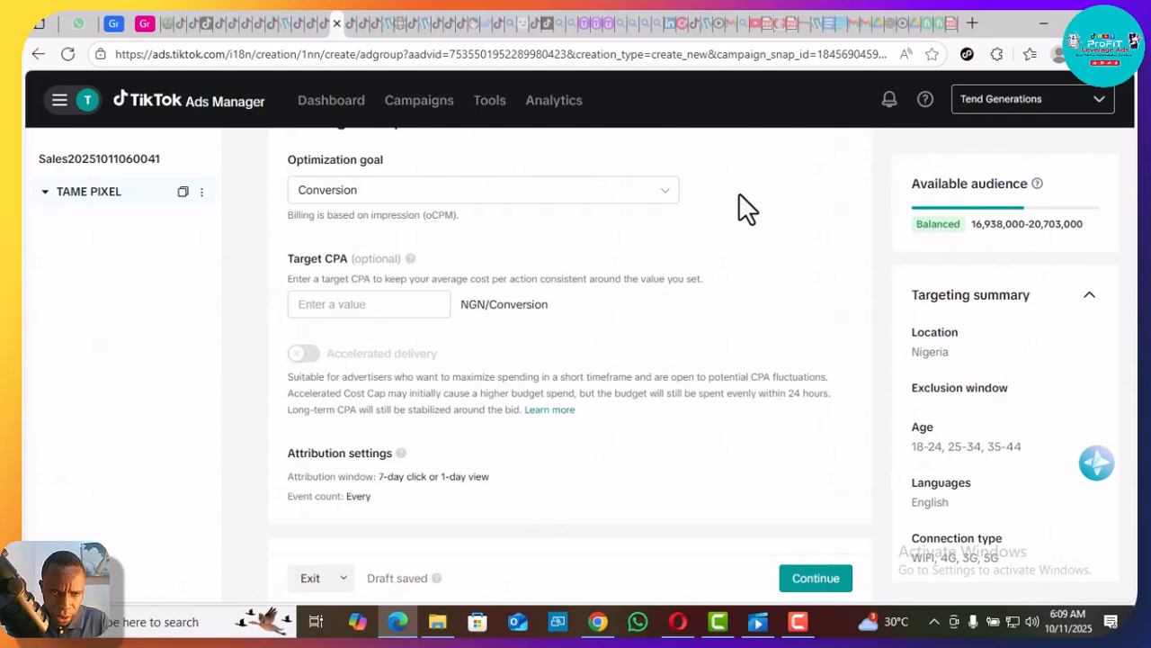
pyautogui.scroll(-1, 739, 193)
pyautogui.scroll(-1, 738, 194)
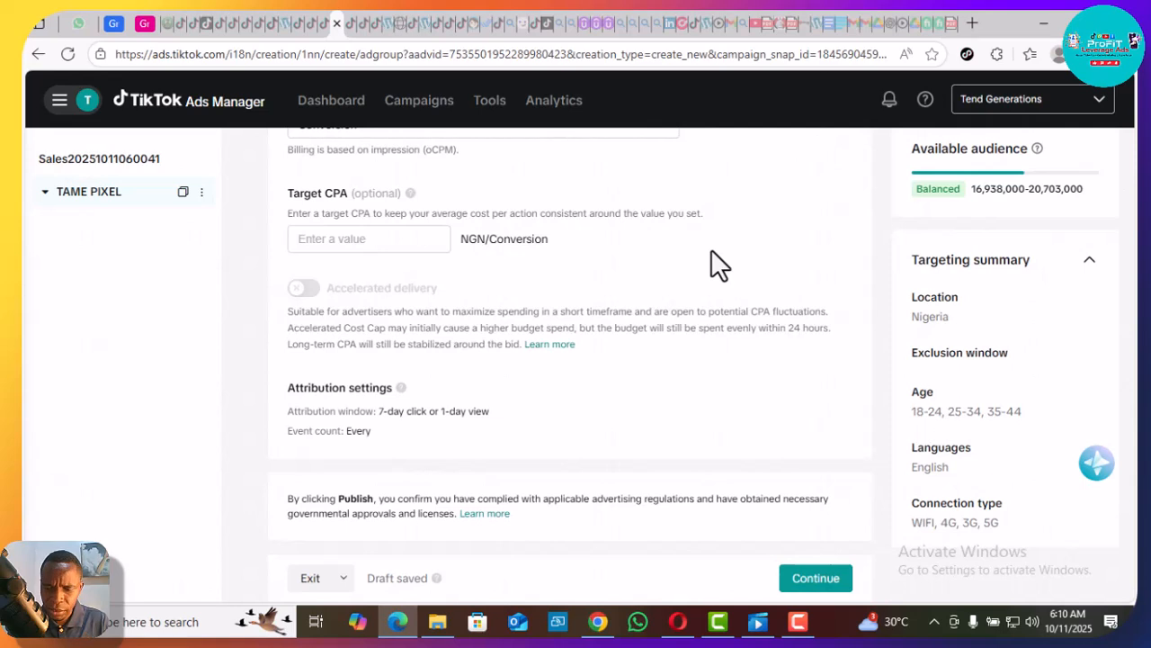
pyautogui.scroll(-1, 712, 251)
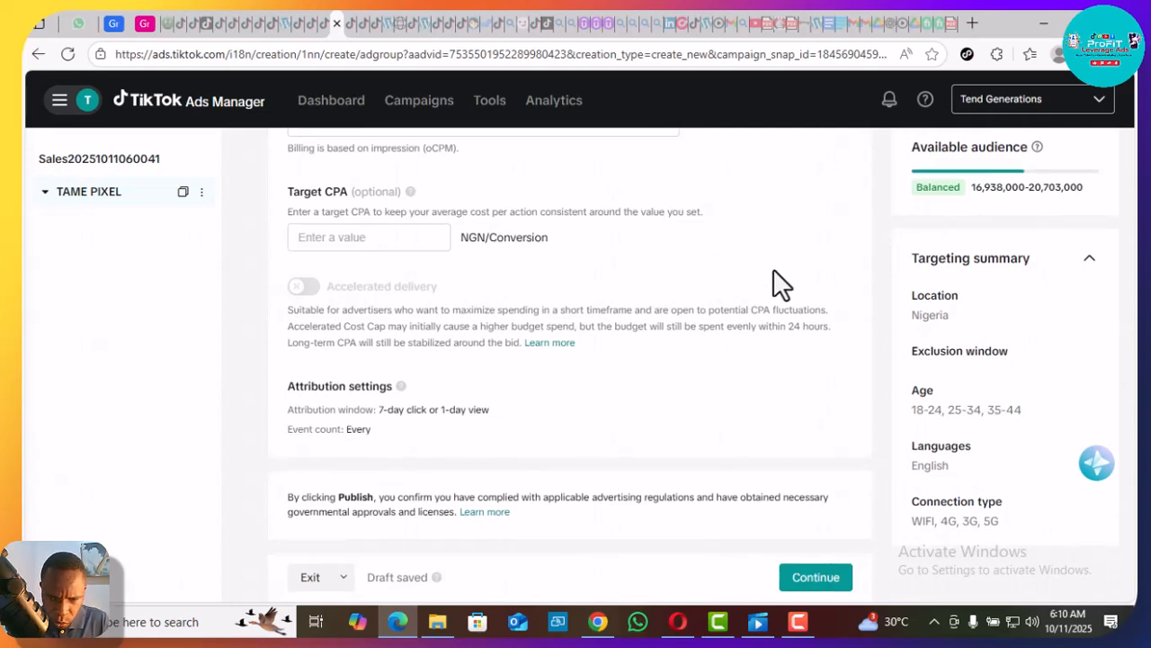
# - Check the data connections and optimization events available for the ad group's website optimization location
pyautogui.scroll(3, 774, 269)
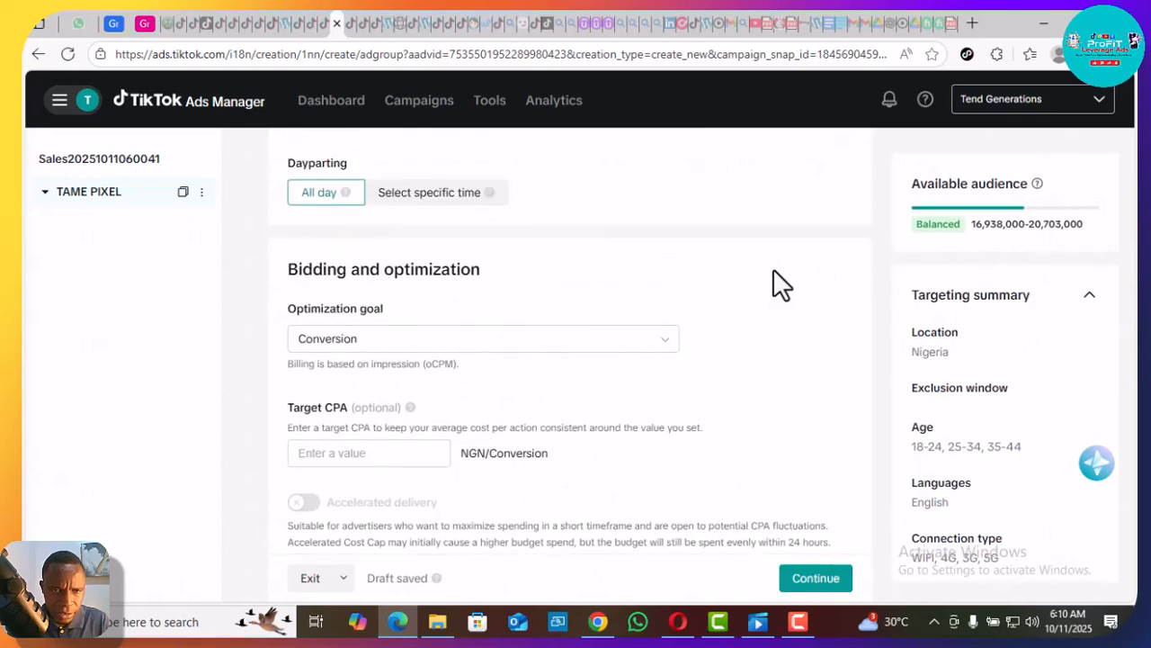
pyautogui.scroll(10, 774, 270)
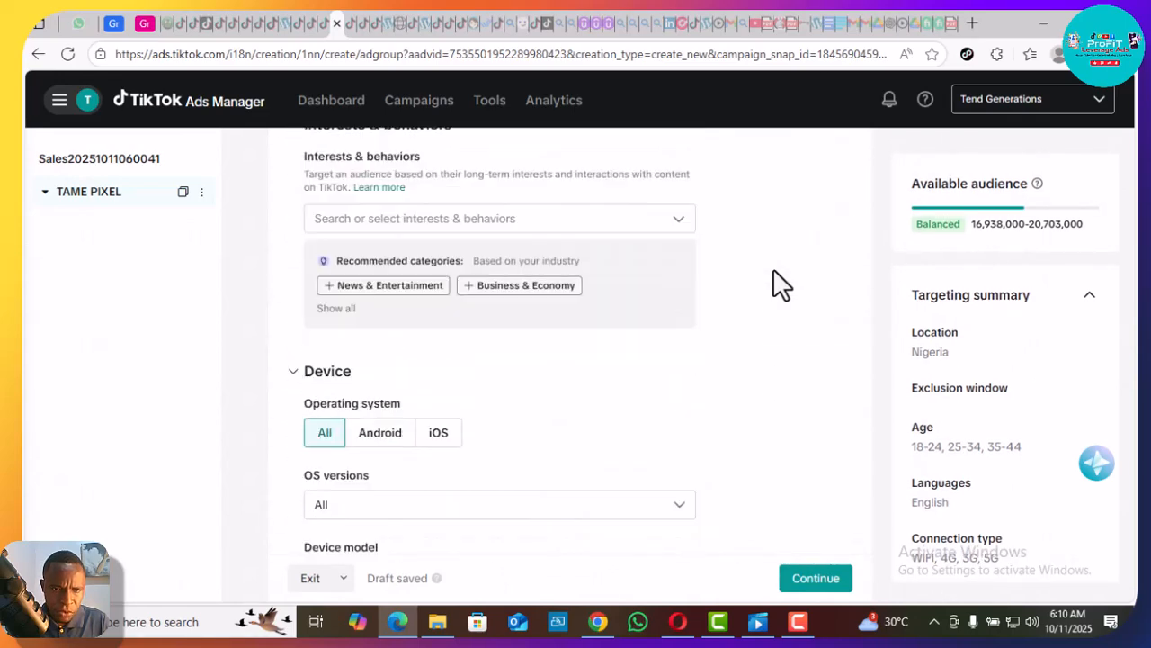
pyautogui.scroll(5, 773, 268)
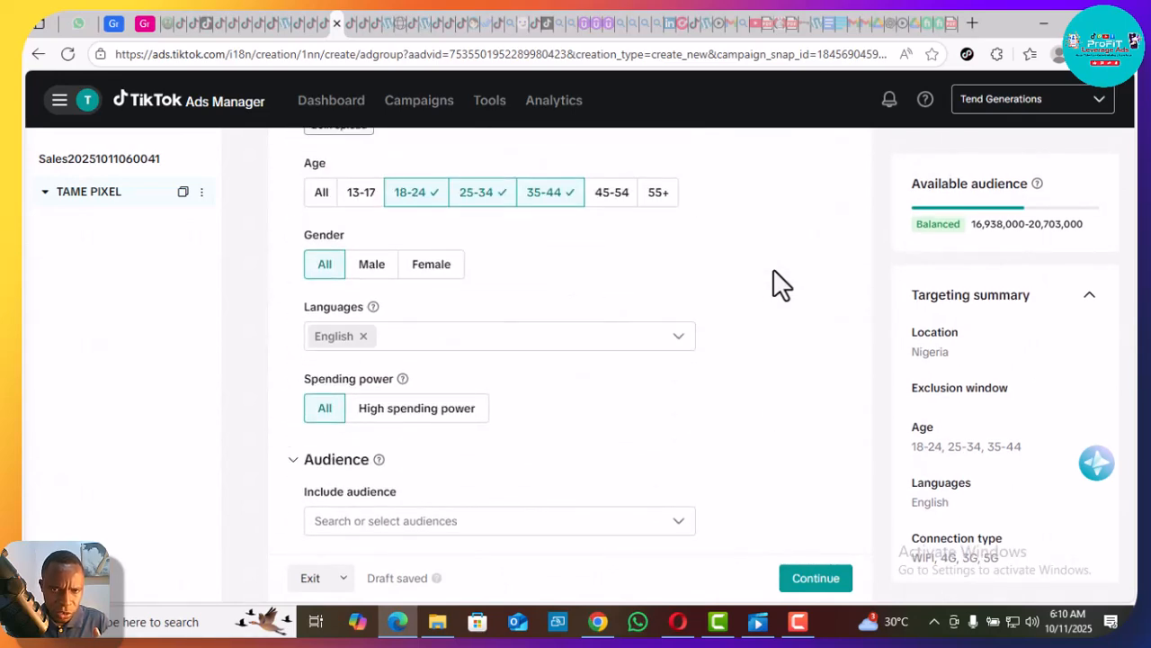
pyautogui.scroll(8, 773, 268)
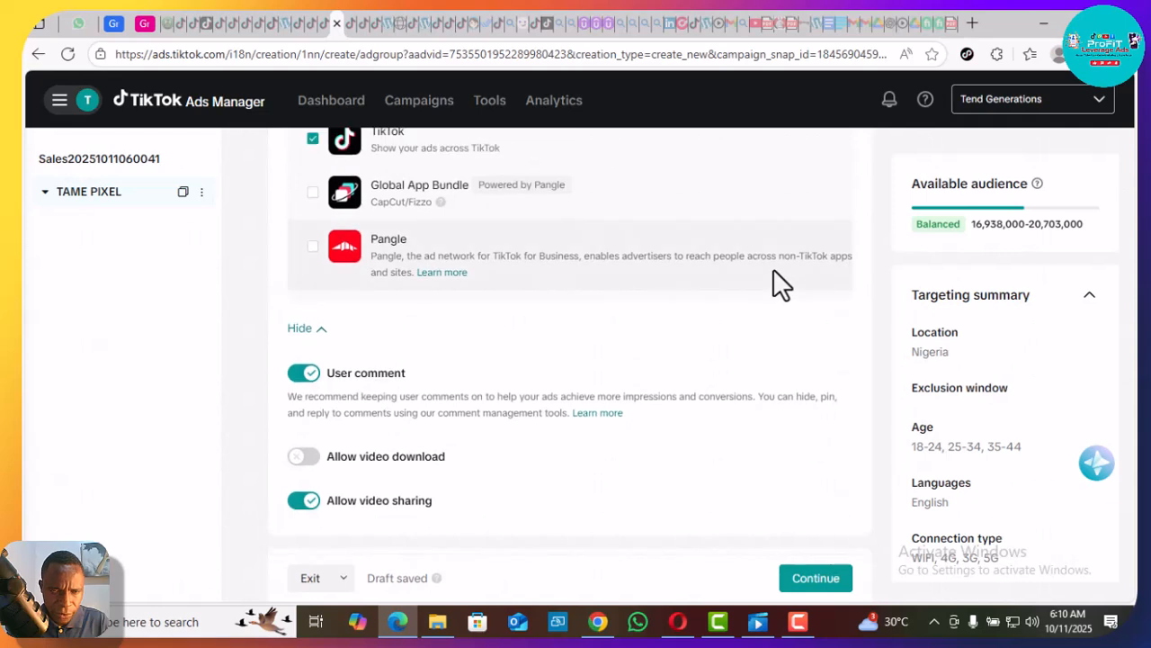
pyautogui.scroll(6, 773, 268)
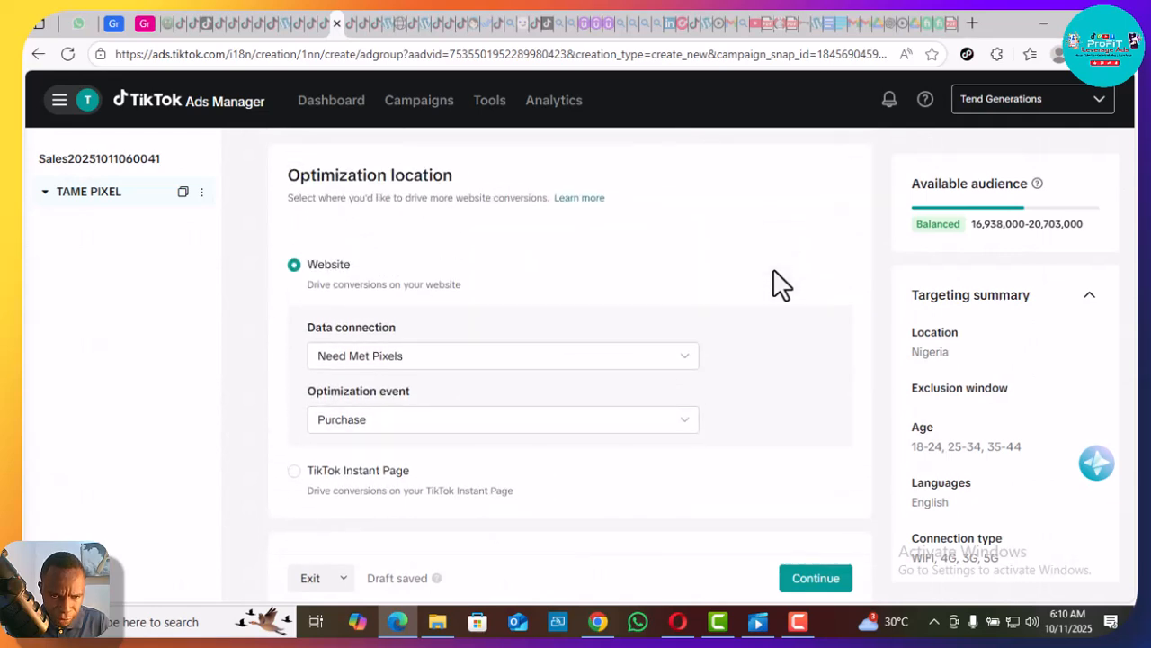
pyautogui.click(406, 364)
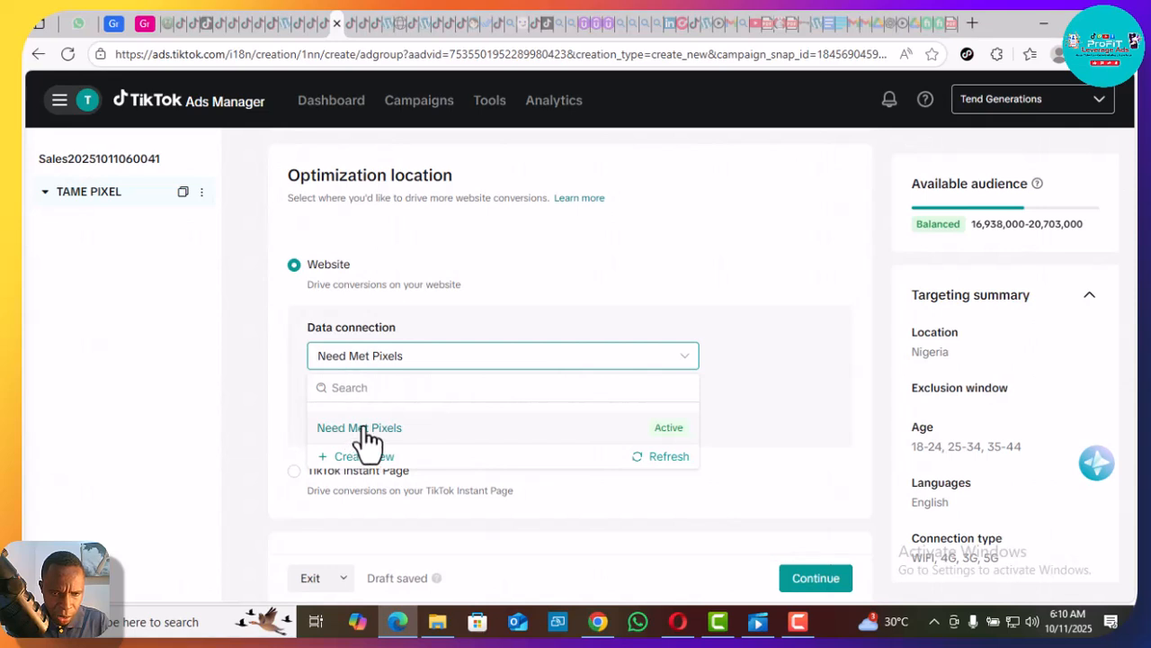
pyautogui.click(711, 295)
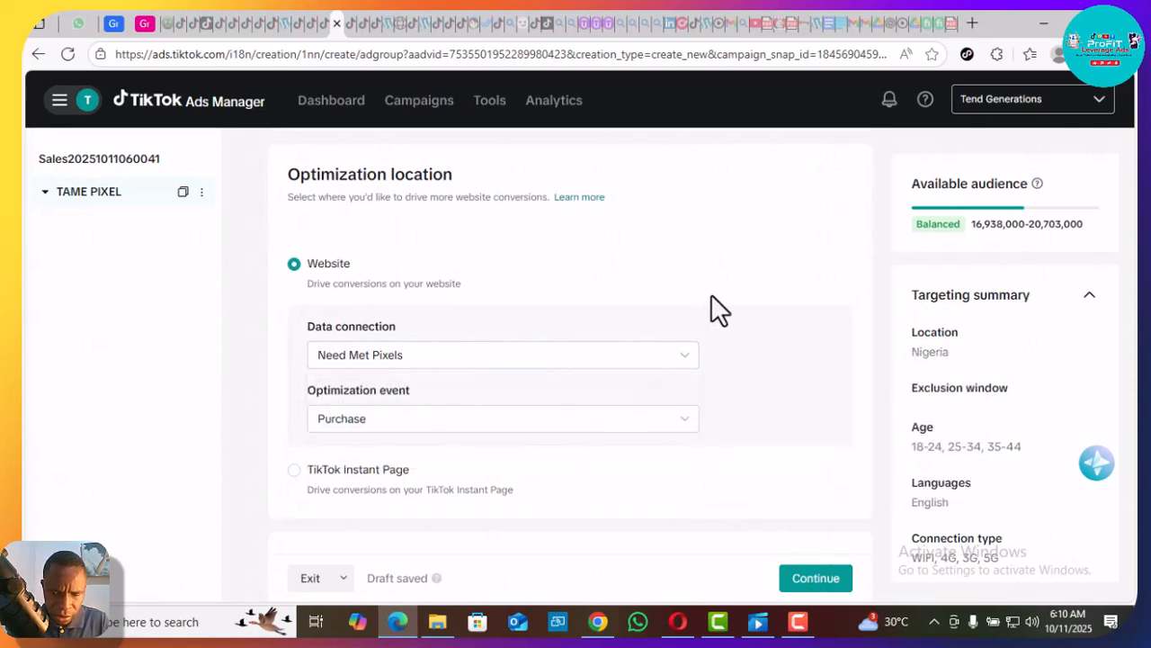
pyautogui.scroll(-2, 711, 295)
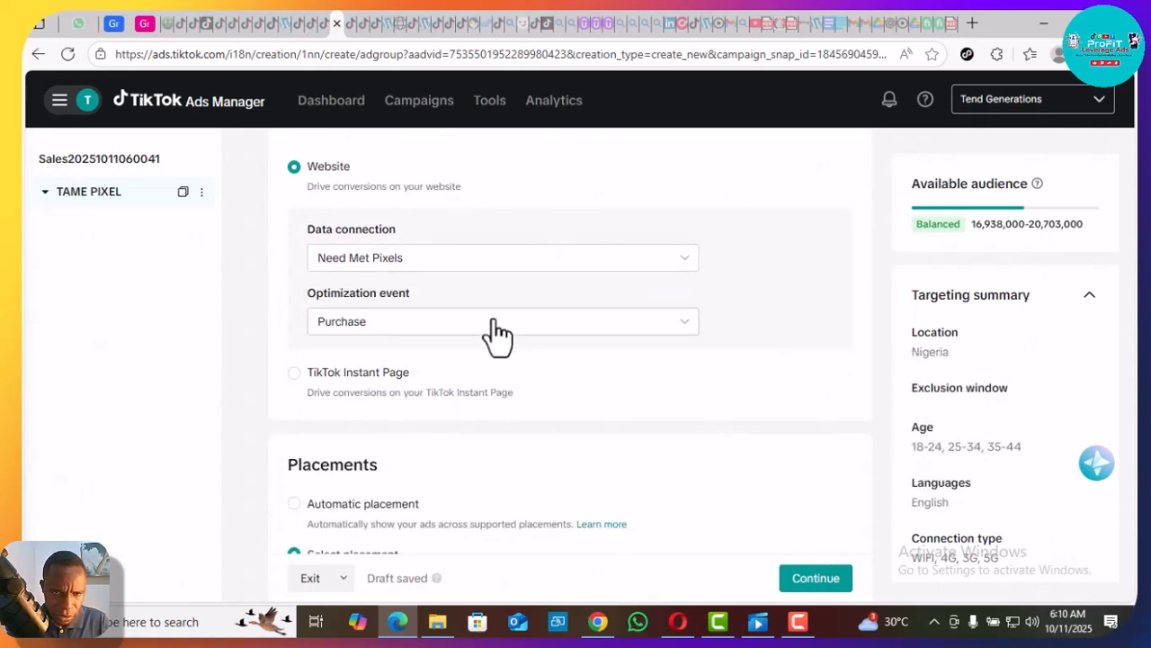
pyautogui.click(399, 326)
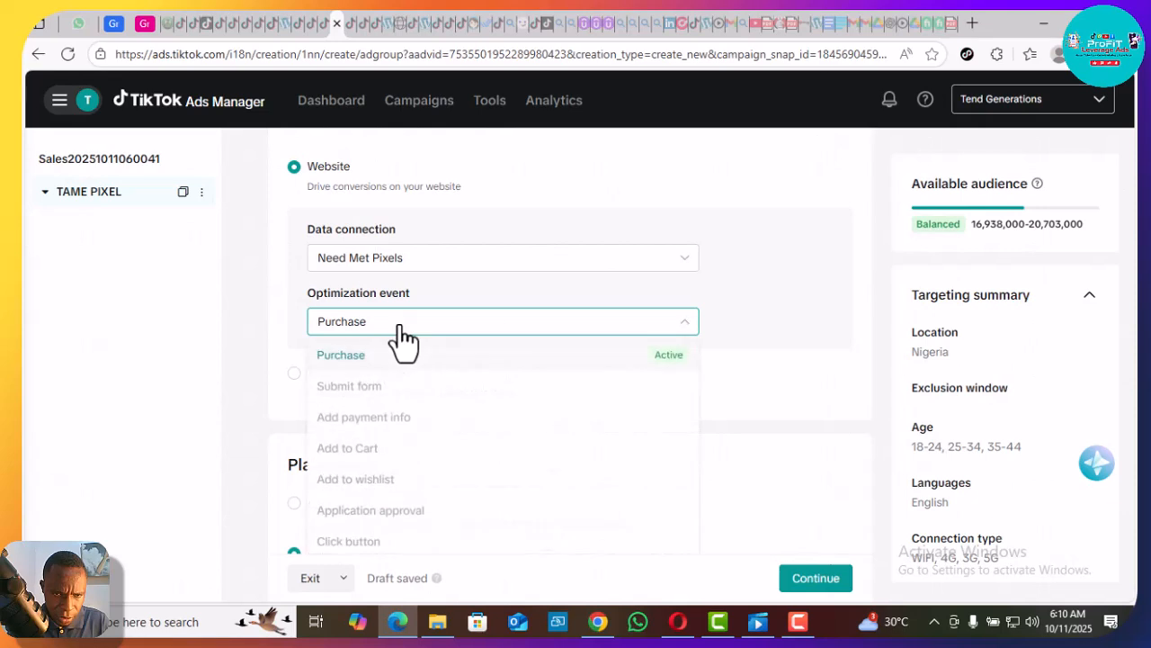
# - Reload the ad group page and examine the optimization event options for the Need Met Pixels connection again
pyautogui.click(67, 55)
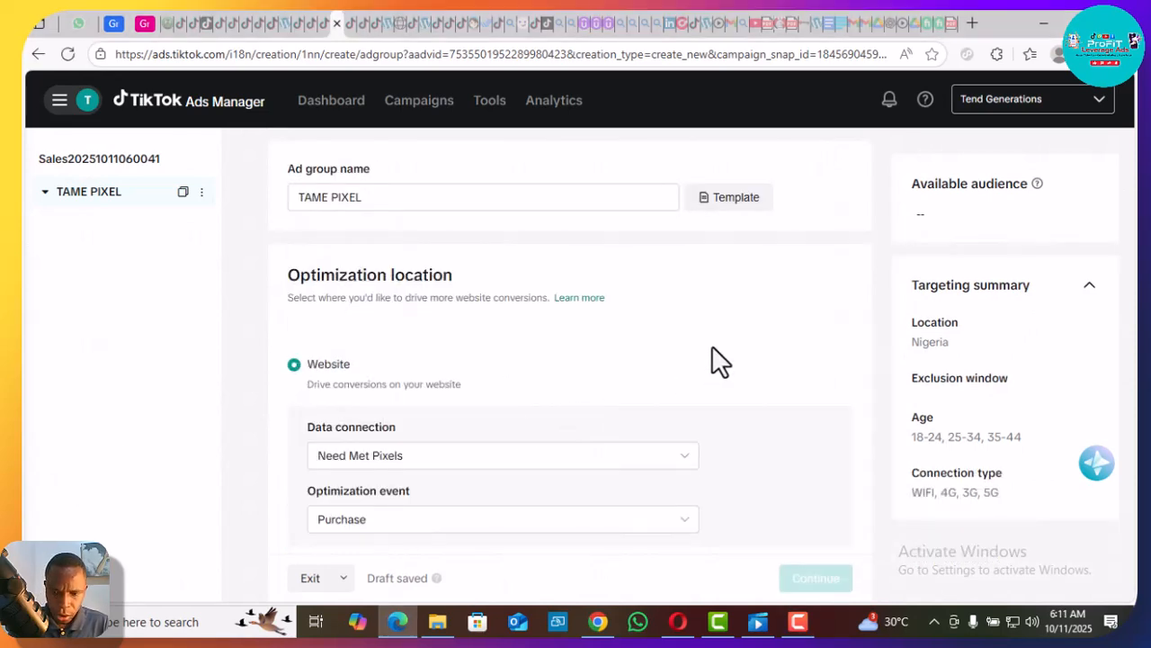
pyautogui.scroll(-2, 711, 346)
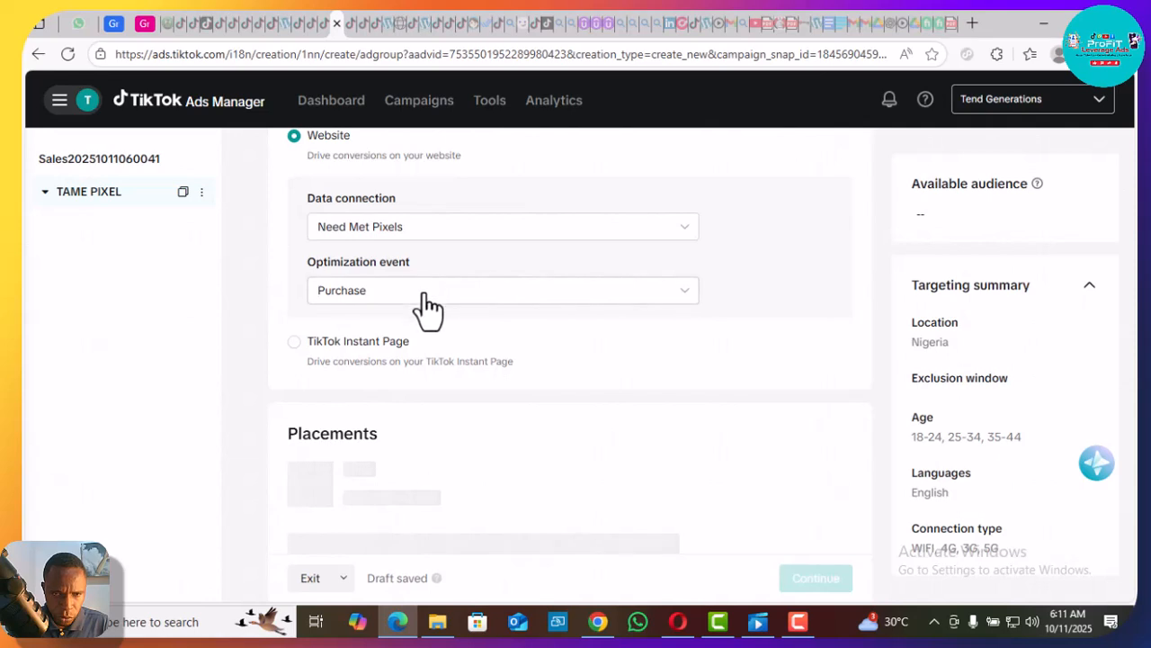
pyautogui.click(423, 294)
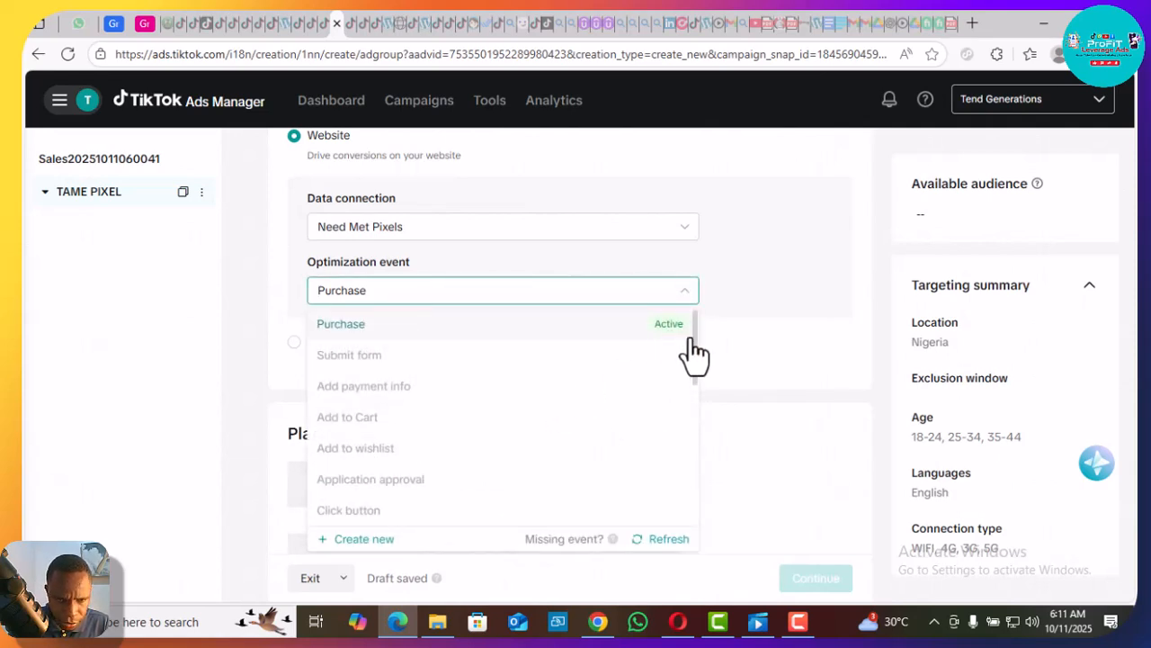
pyautogui.scroll(-2, 692, 356)
pyautogui.click(693, 356)
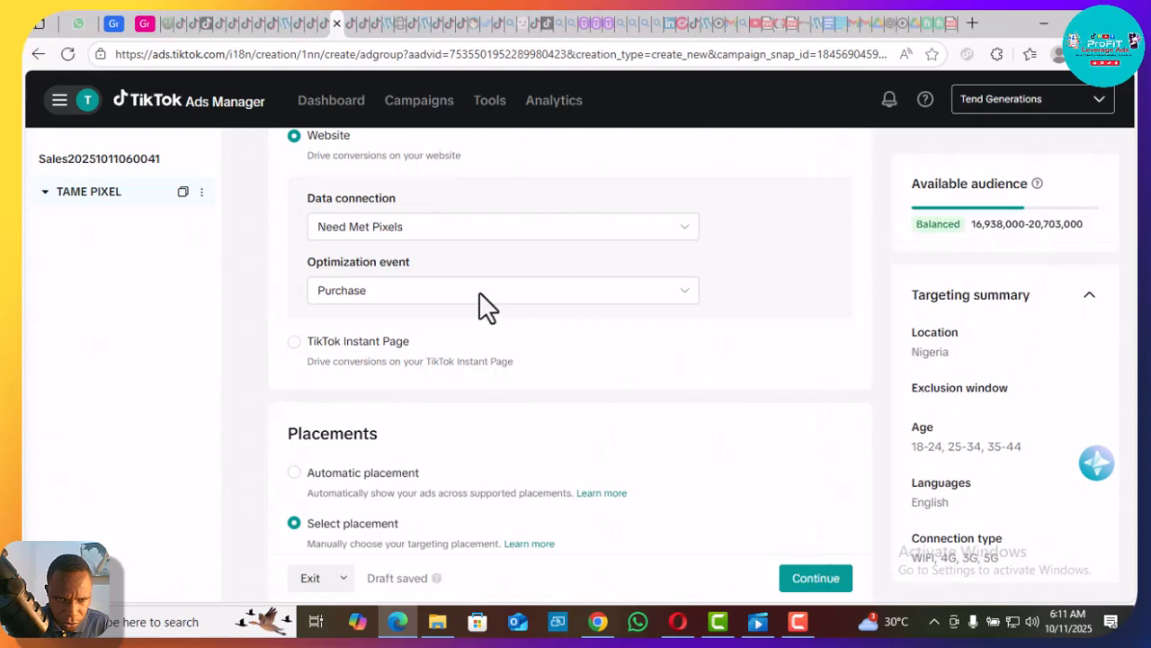
pyautogui.click(441, 291)
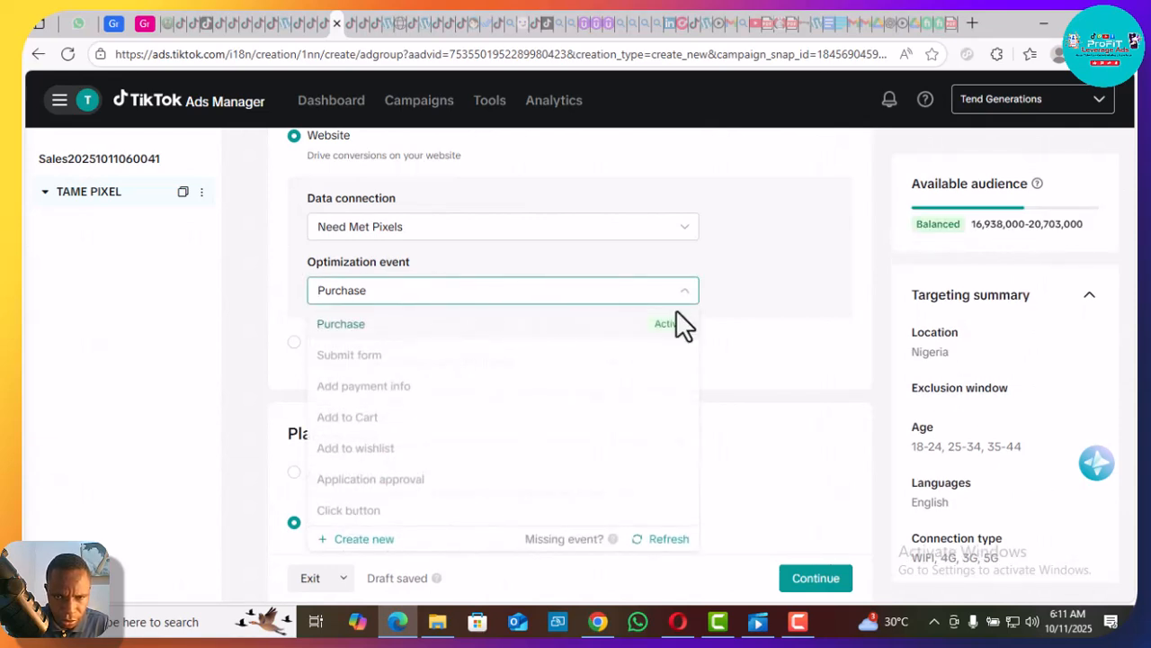
pyautogui.moveTo(699, 358); pyautogui.dragTo(699, 294)
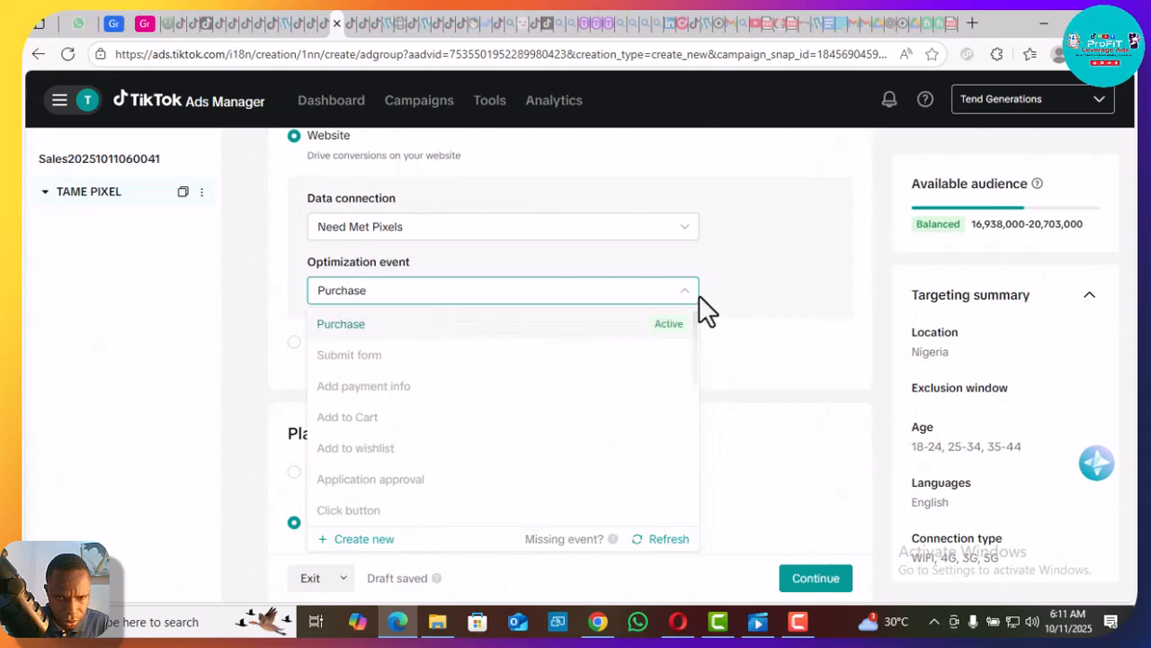
pyautogui.click(767, 320)
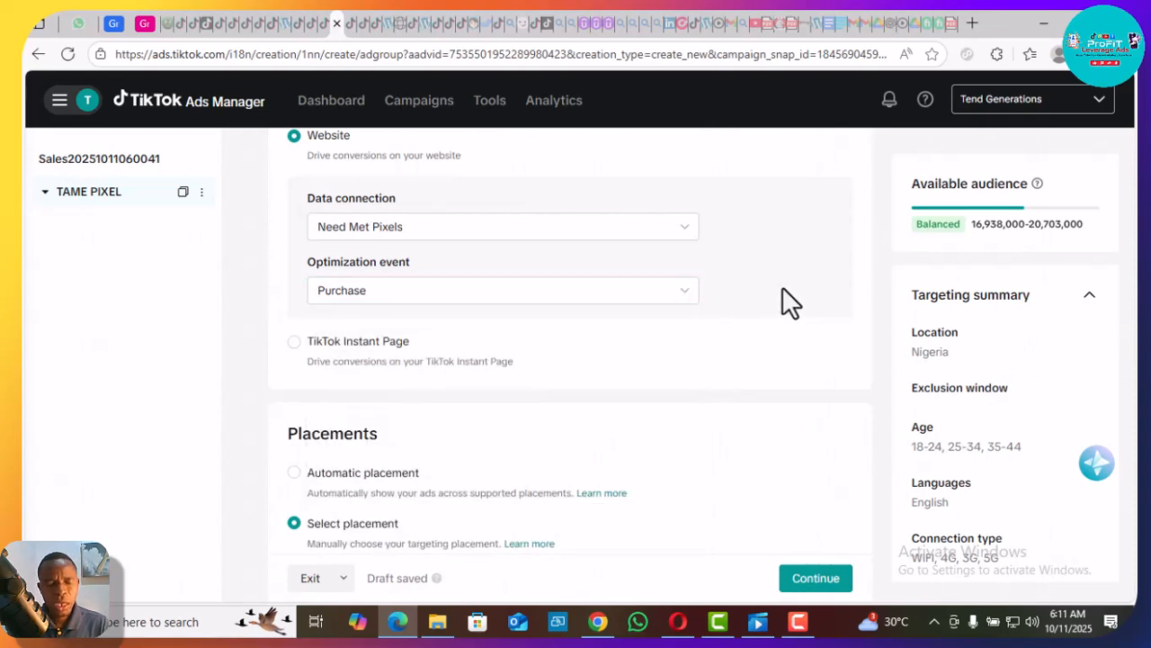